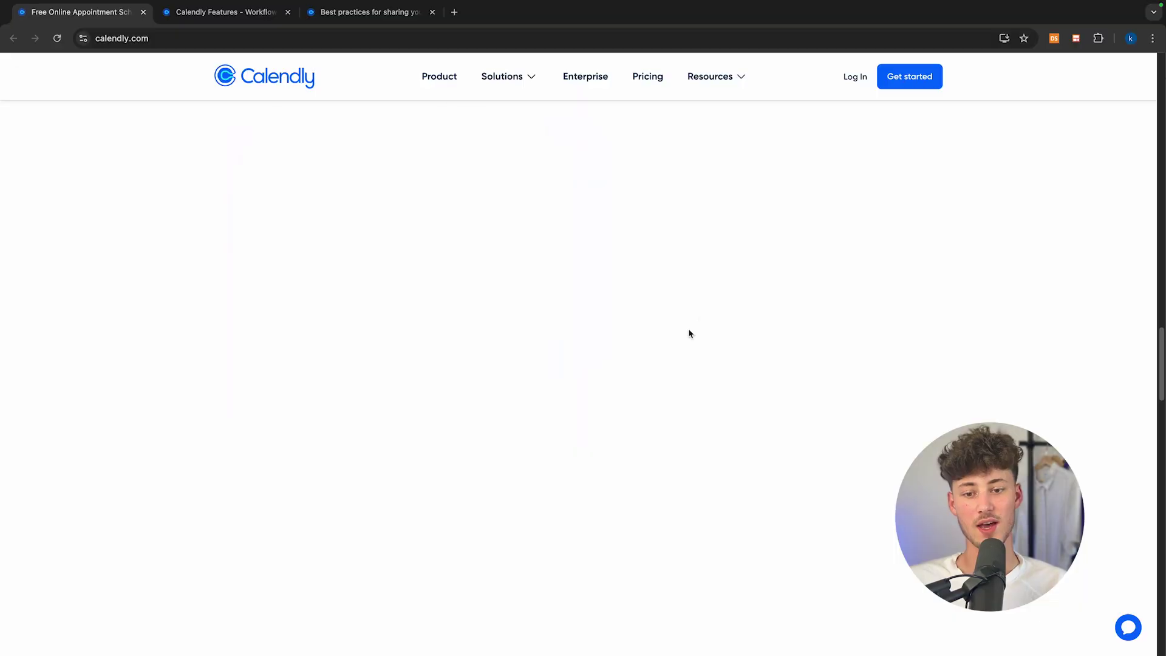
# - Browse the homepage's Routing forms, Round robin and Admin management feature tabs
pyautogui.scroll(-20, 686, 346)
pyautogui.scroll(4, 625, 337)
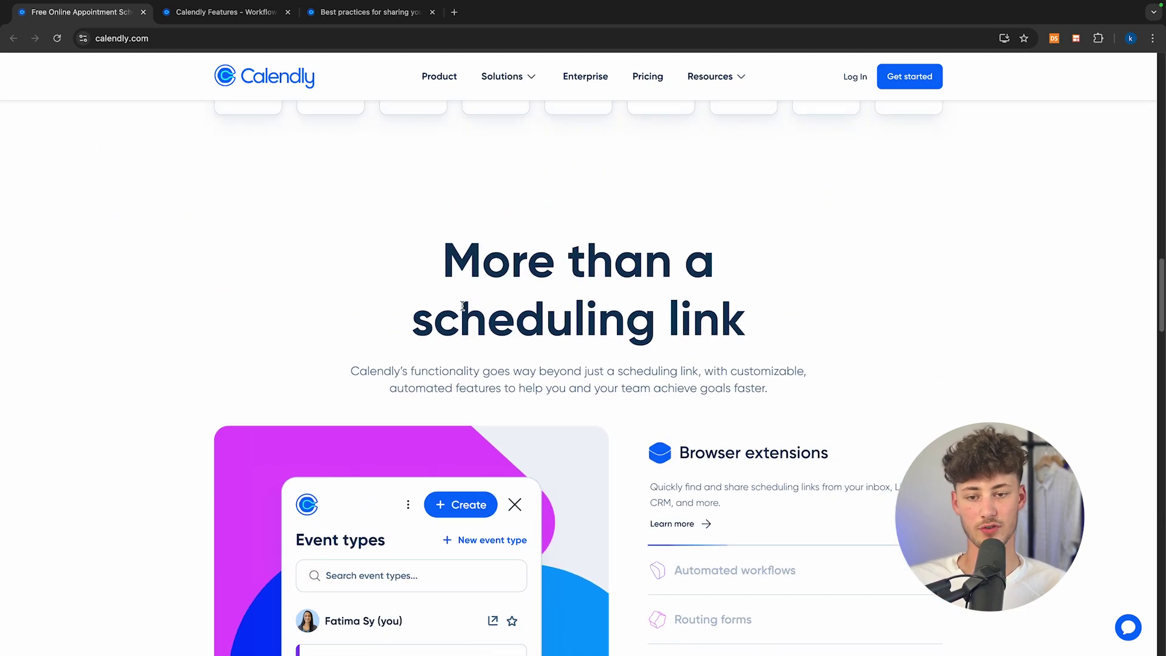
pyautogui.scroll(-4, 728, 314)
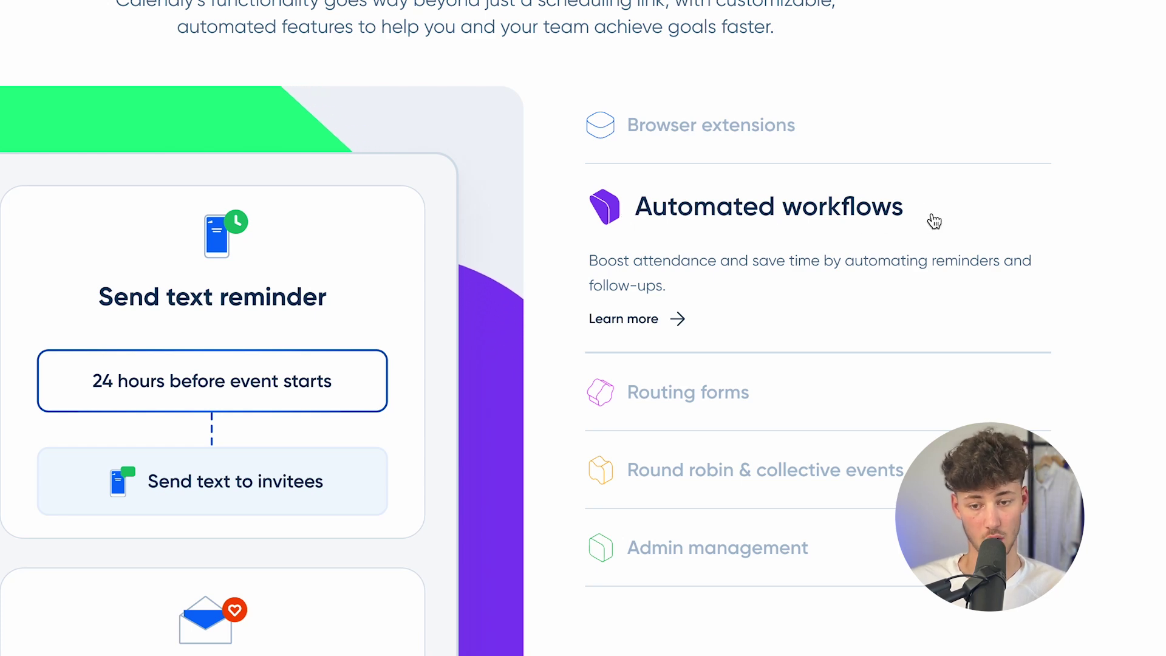
pyautogui.click(687, 417)
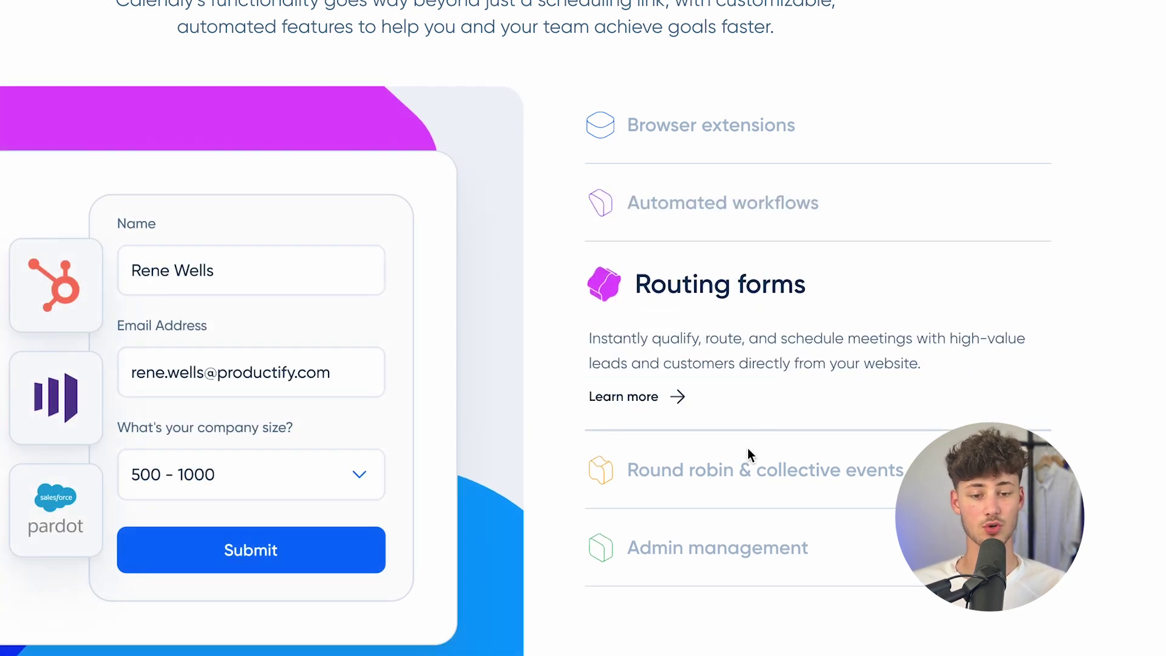
pyautogui.click(734, 461)
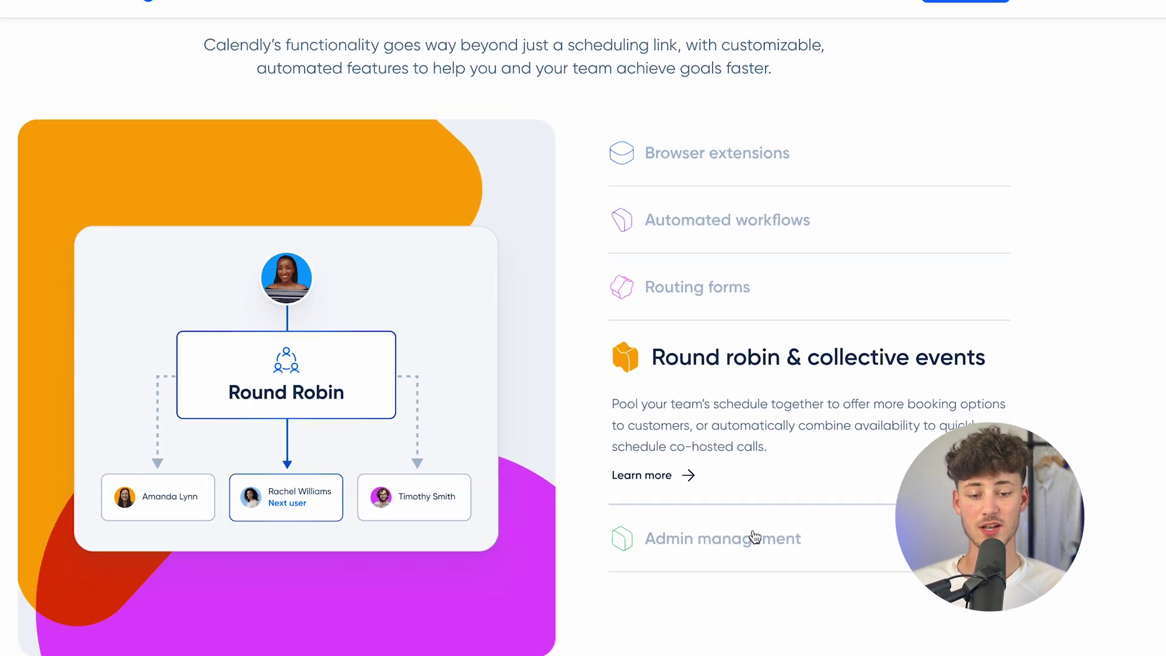
pyautogui.click(754, 536)
# - Return to the top of the homepage with its sign-up options
pyautogui.scroll(10, 734, 372)
pyautogui.scroll(-3, 739, 383)
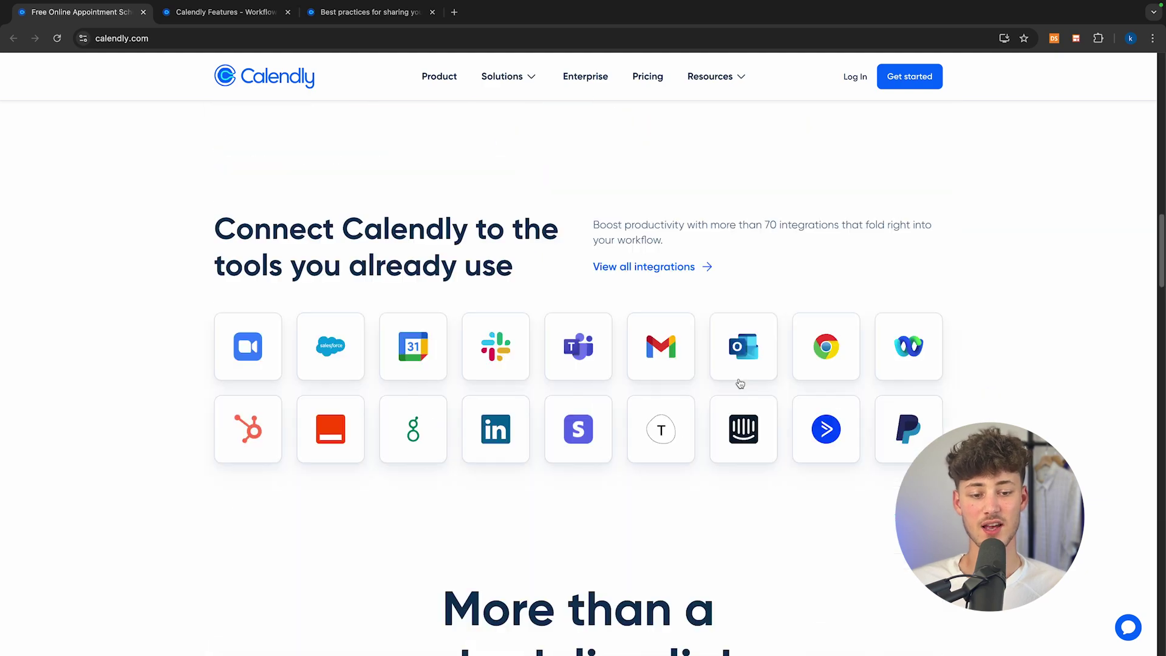
pyautogui.scroll(-2, 741, 382)
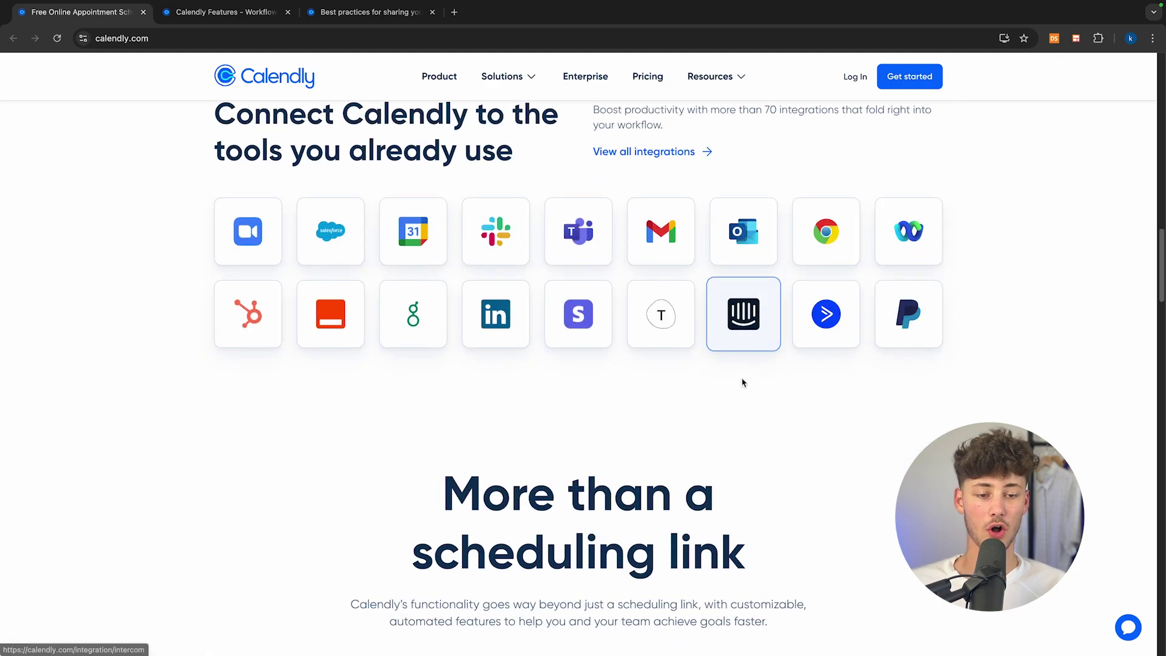
pyautogui.scroll(4, 567, 299)
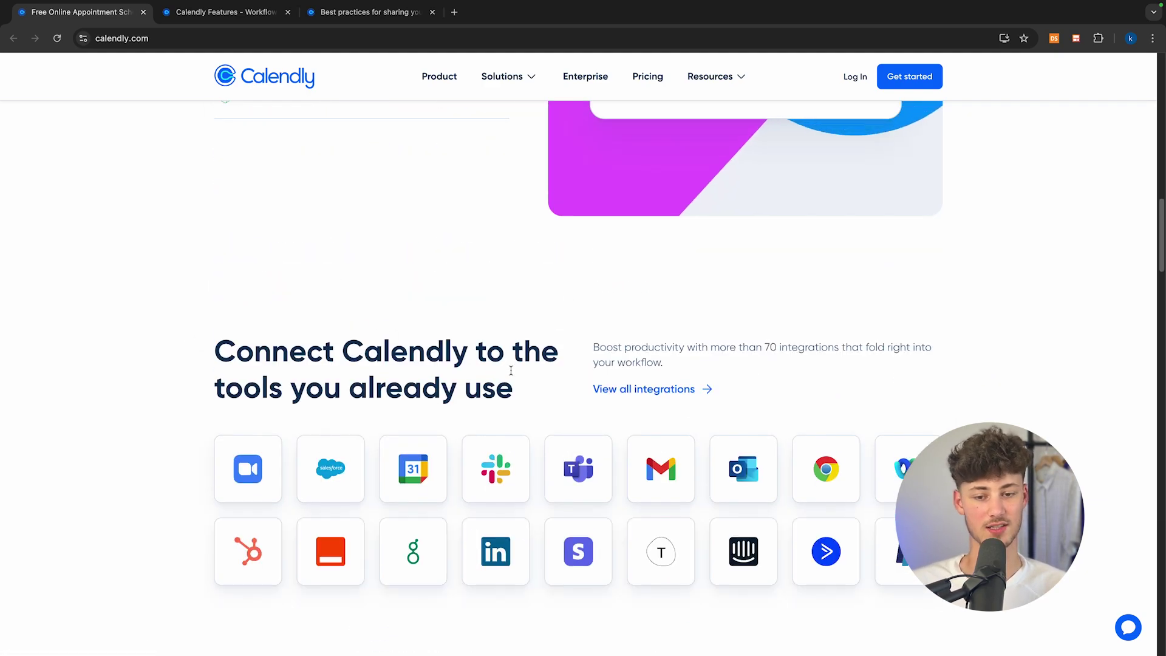
pyautogui.scroll(20, 510, 371)
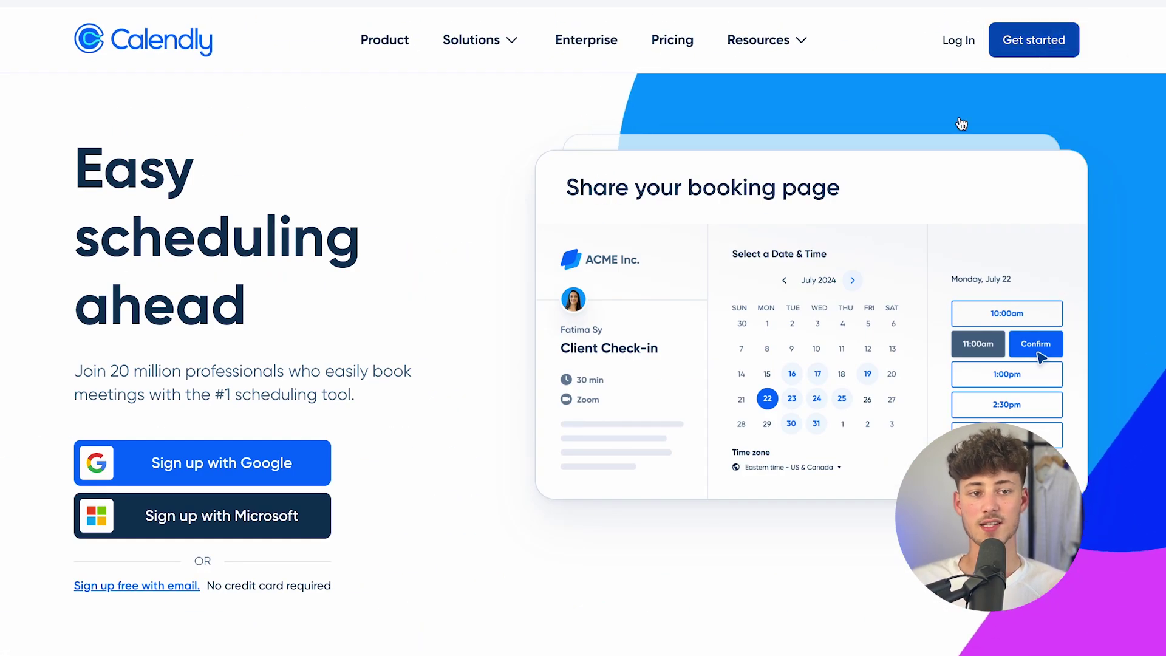
# - Sign up for Calendly with a Google account, granting Google Calendar access
pyautogui.click(1035, 49)
pyautogui.click(726, 488)
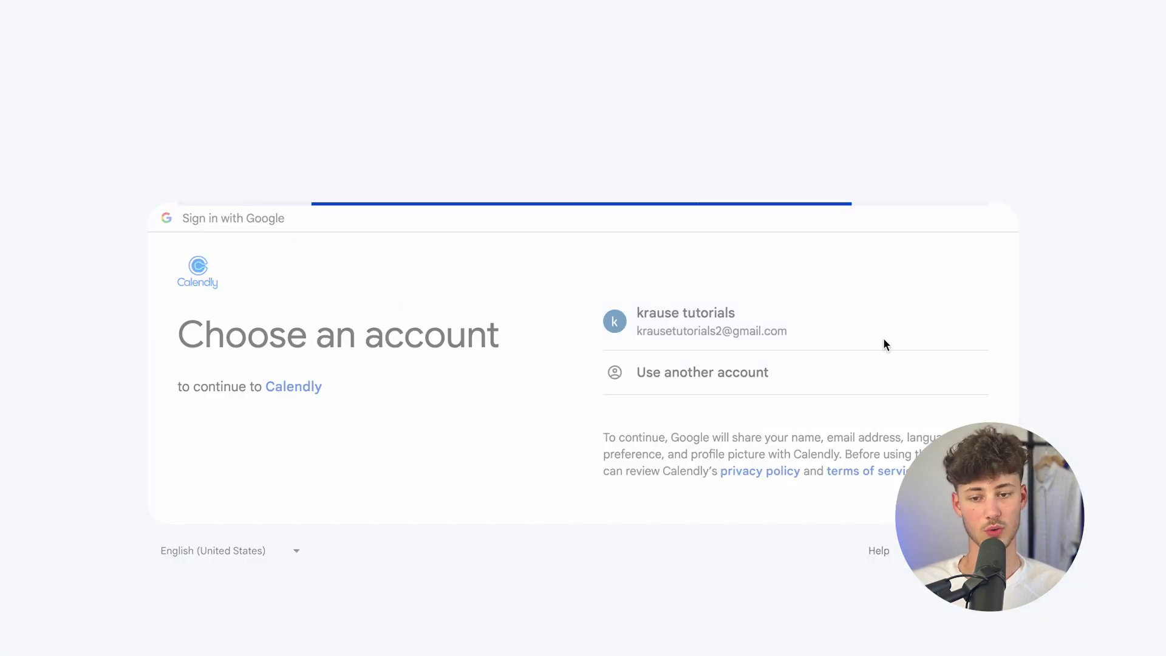
pyautogui.click(883, 343)
pyautogui.click(804, 479)
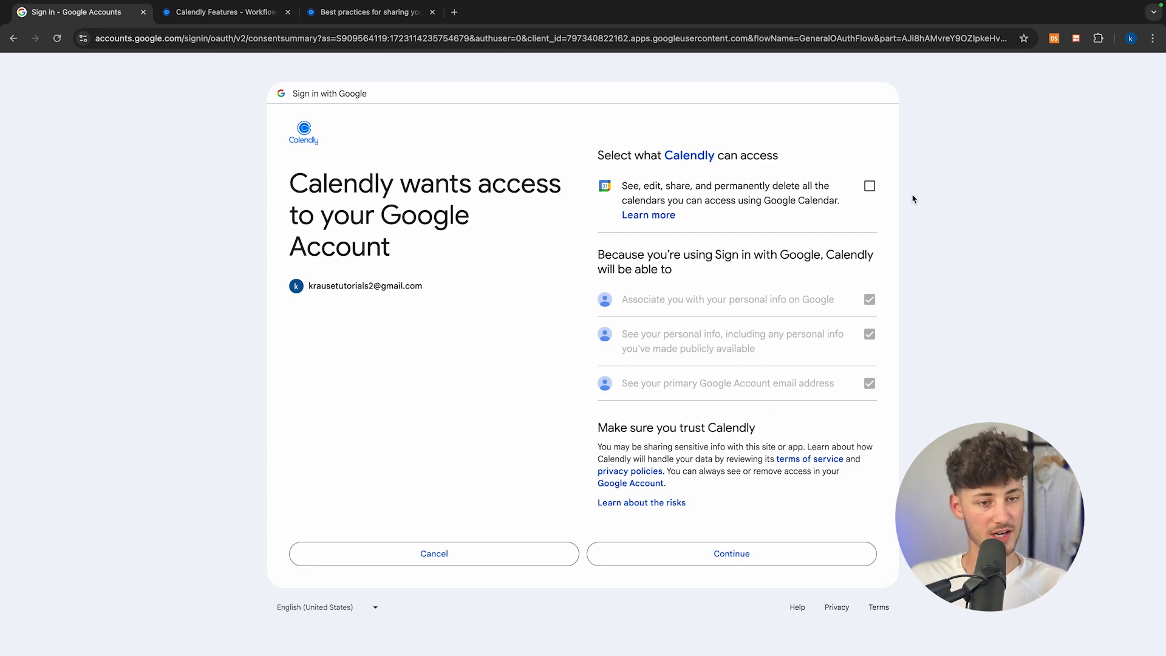
pyautogui.click(869, 187)
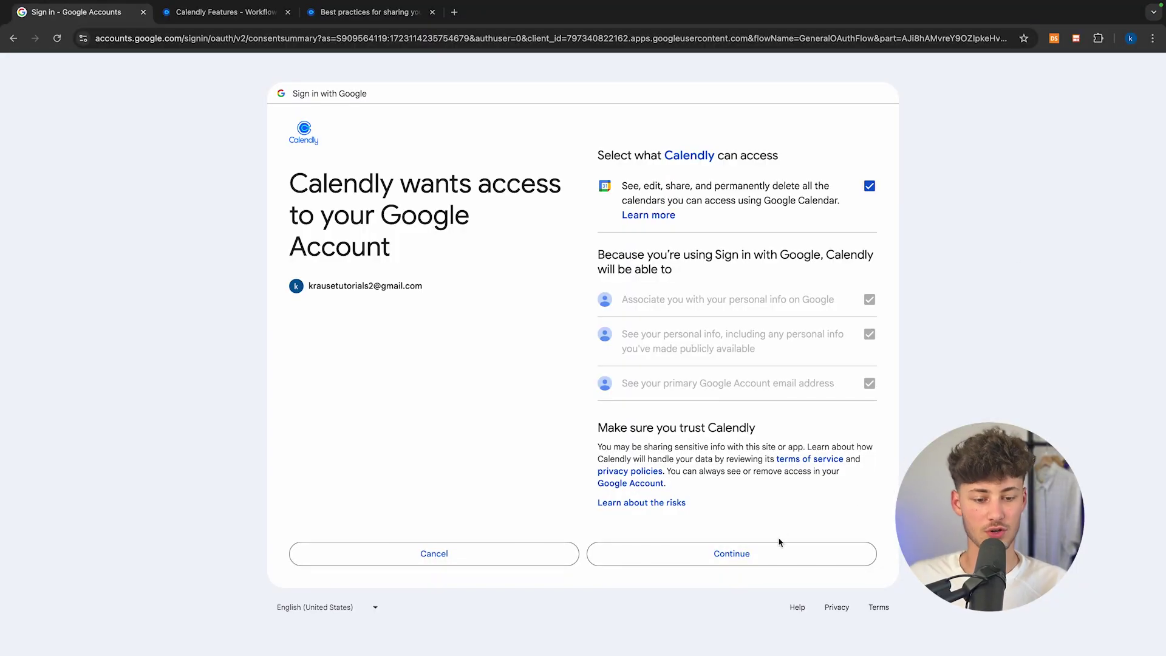
pyautogui.click(779, 542)
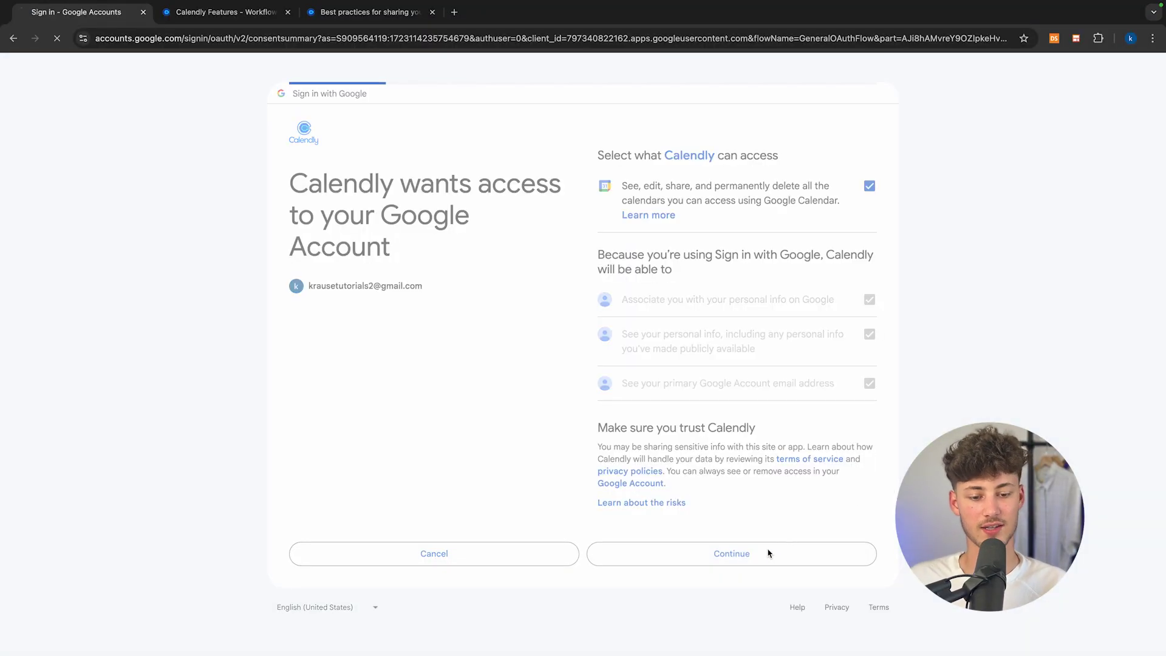
pyautogui.moveTo(186, 127); pyautogui.dragTo(548, 130)
# - Answer onboarding as 'On my own' with Finance work, and dismiss the getting-started checklist
pyautogui.click(549, 255)
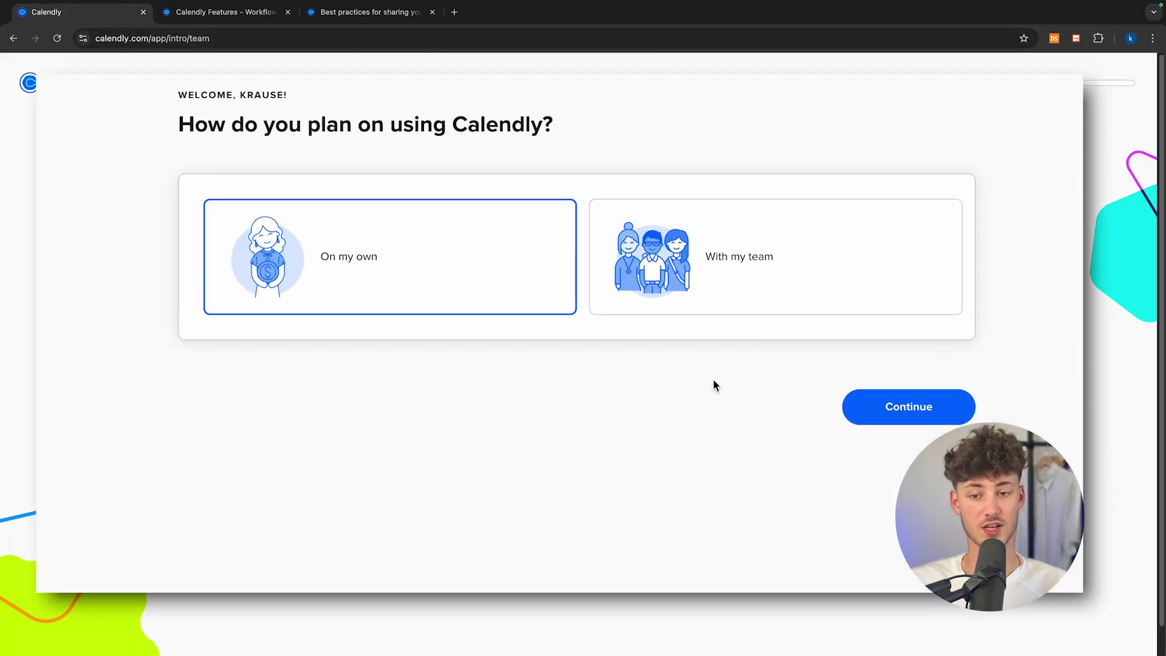
pyautogui.click(855, 406)
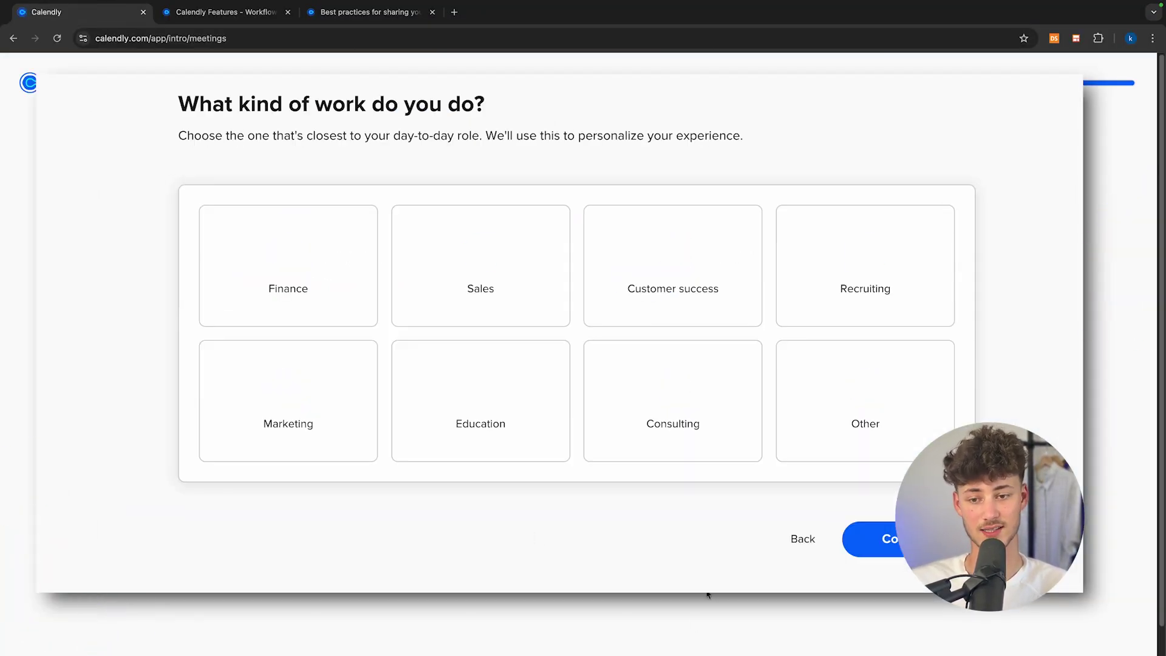
pyautogui.click(364, 317)
pyautogui.click(907, 538)
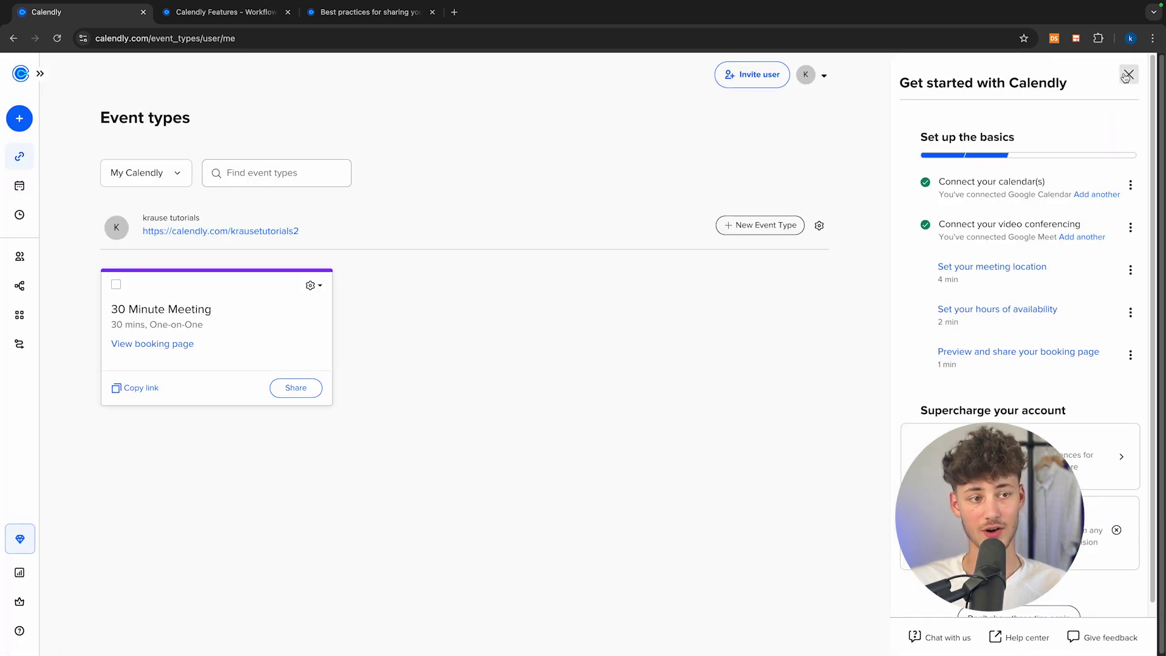
pyautogui.click(1126, 75)
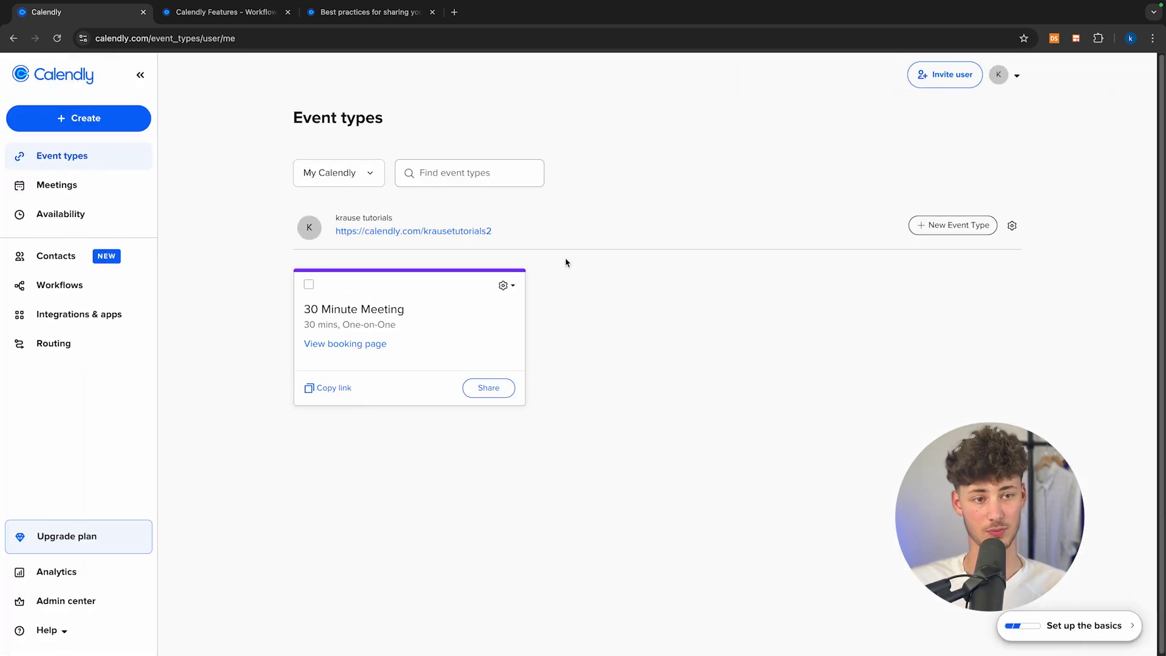
# - Open All settings from the account menu
pyautogui.click(1016, 75)
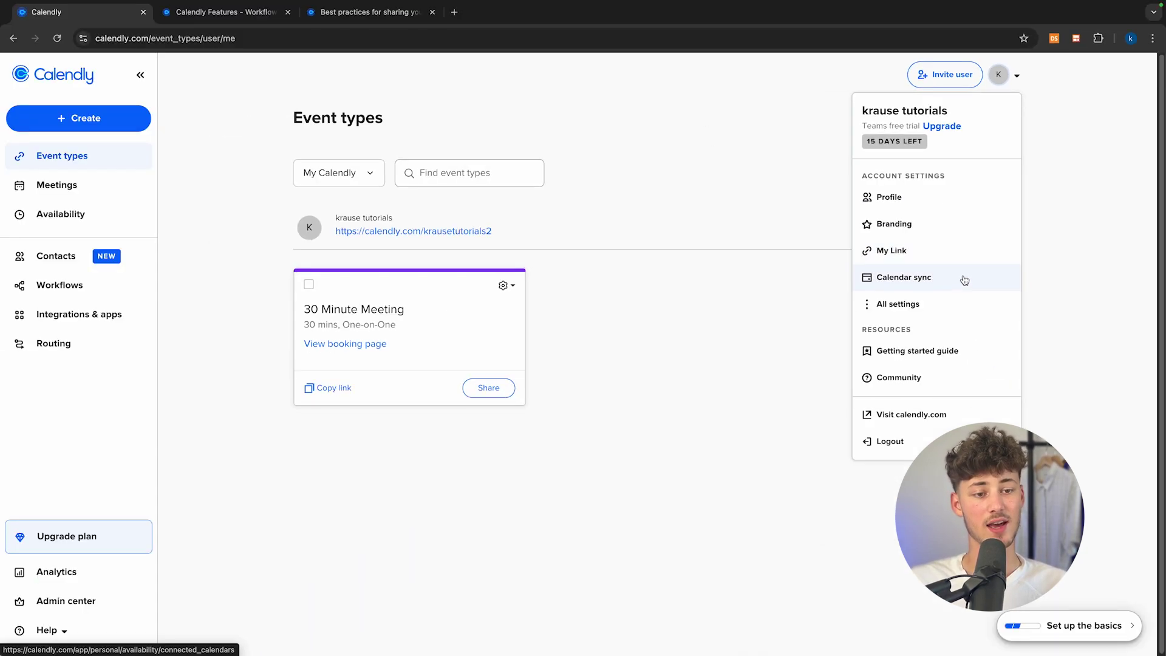
pyautogui.click(907, 306)
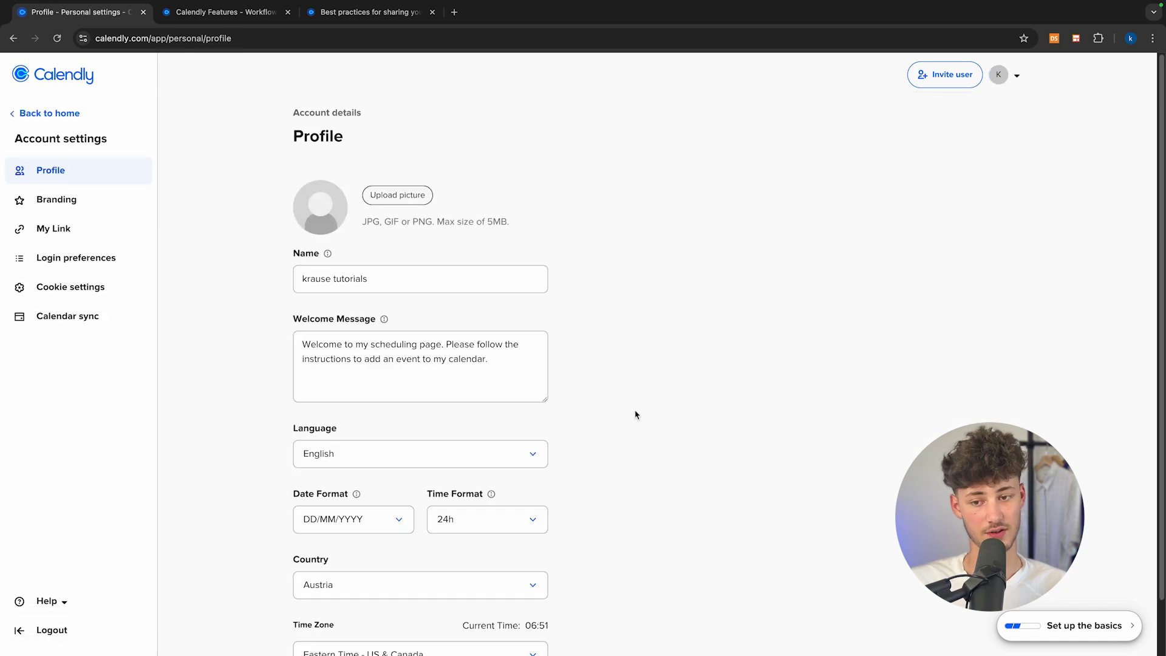
pyautogui.click(1000, 75)
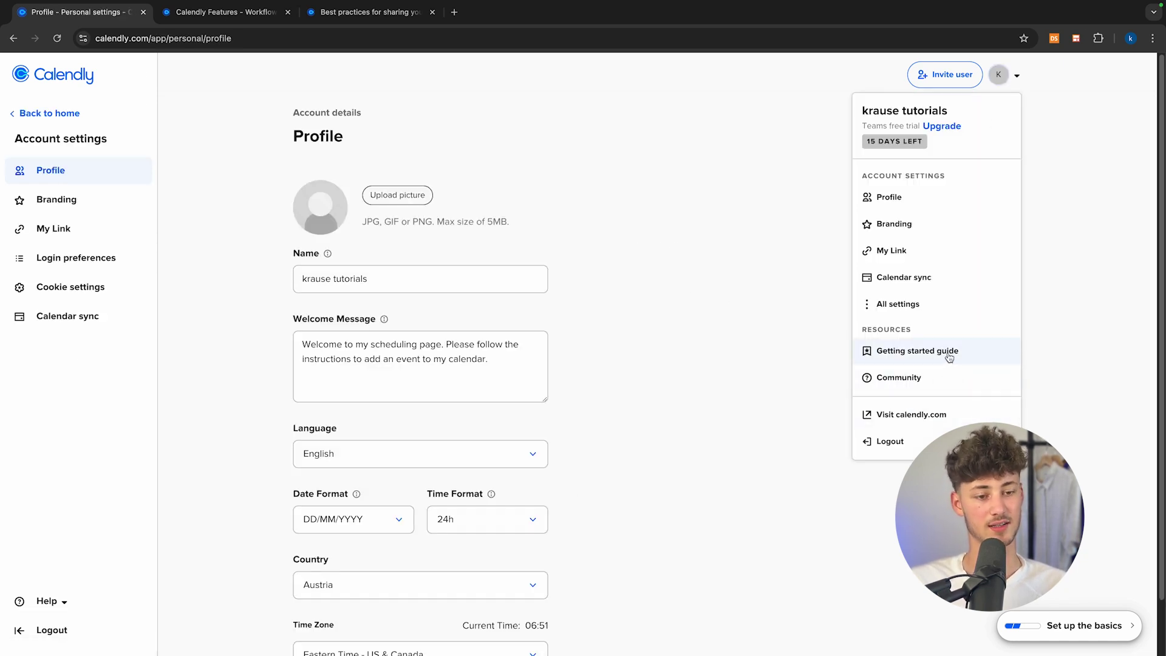
pyautogui.click(84, 74)
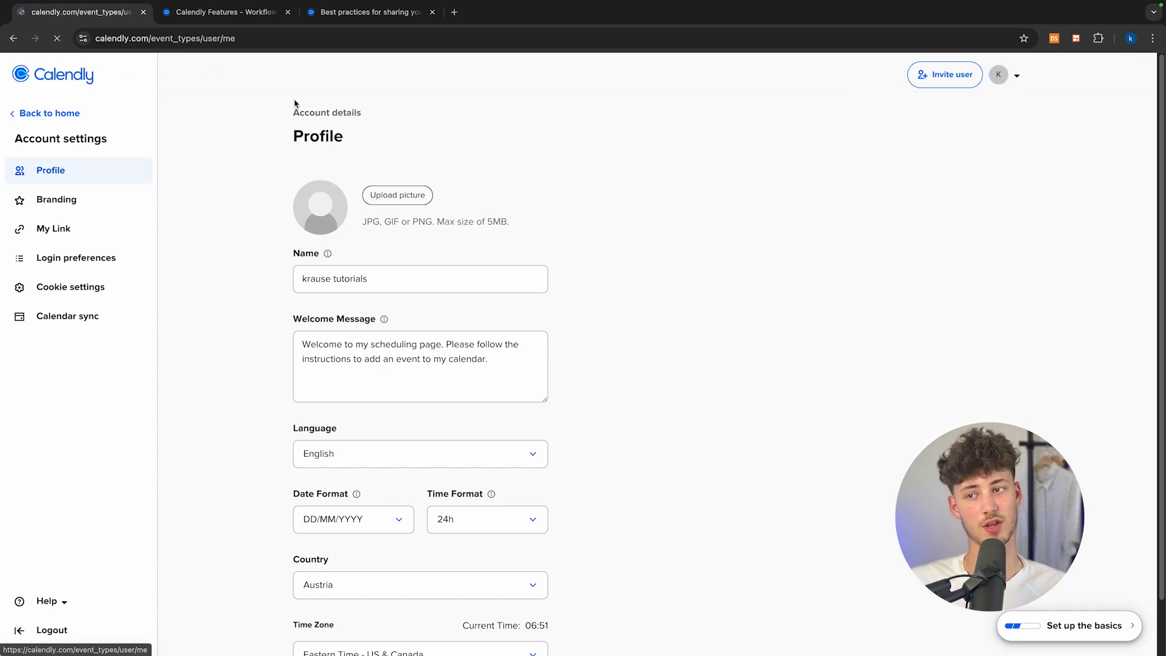
pyautogui.click(1013, 83)
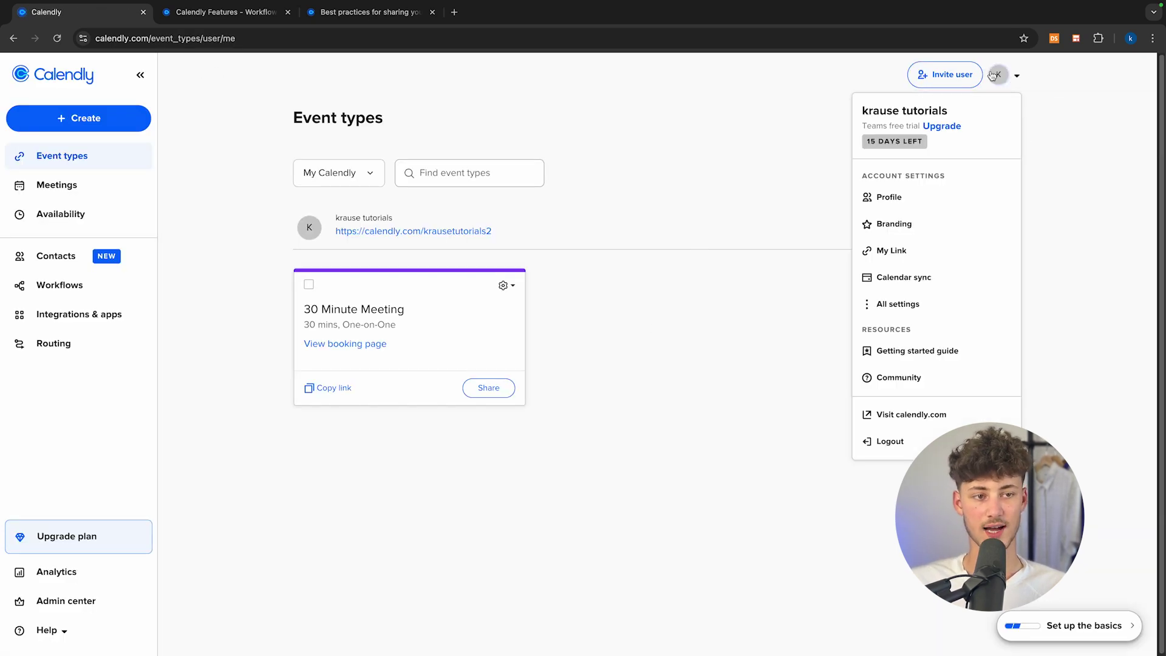
pyautogui.click(932, 296)
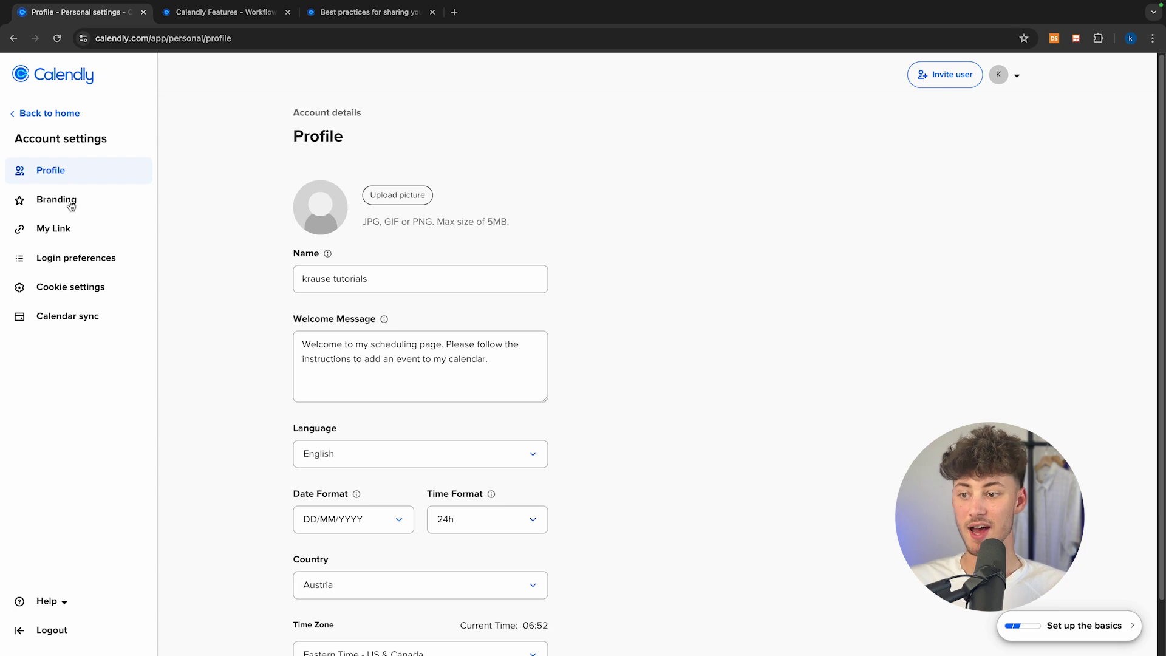
# - Review the synced Google calendar and Add Calendar Account options, then go to Branding
pyautogui.click(79, 316)
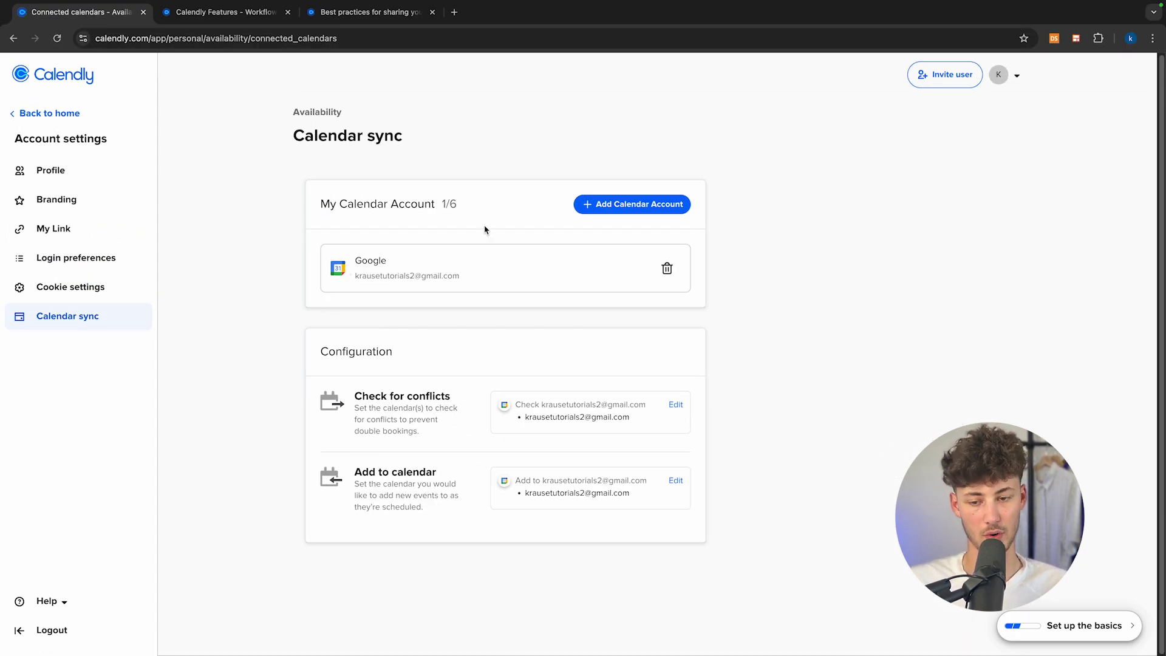
pyautogui.click(620, 209)
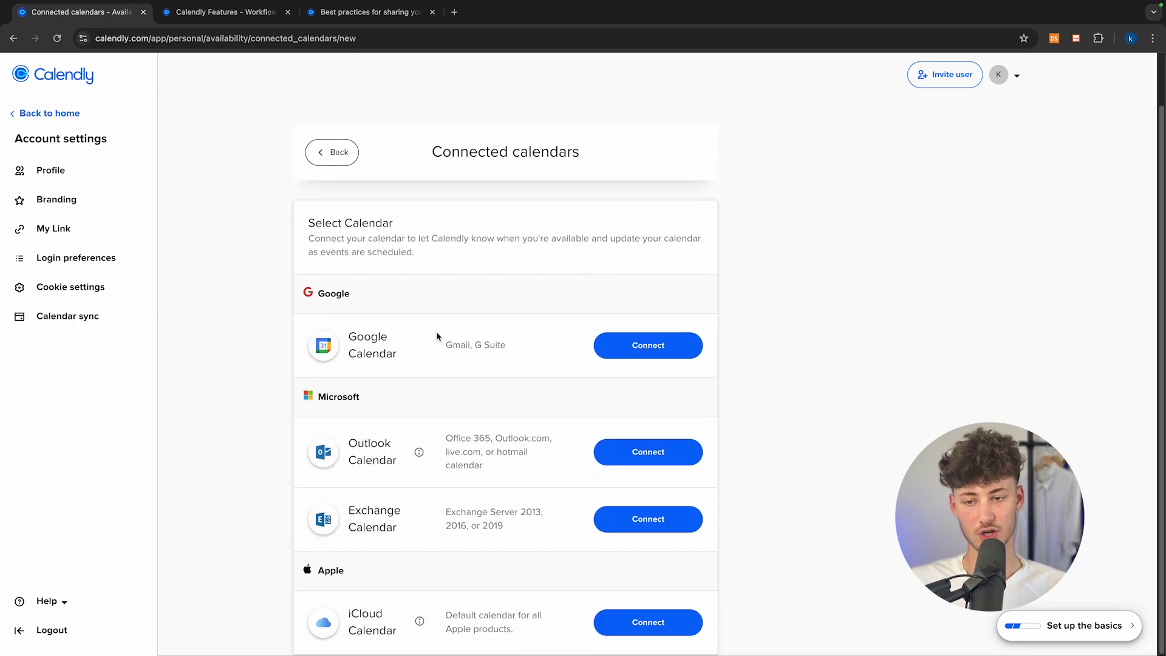
pyautogui.moveTo(212, 349); pyautogui.dragTo(238, 468)
pyautogui.click(265, 488)
pyautogui.moveTo(182, 607); pyautogui.dragTo(262, 642)
pyautogui.click(368, 557)
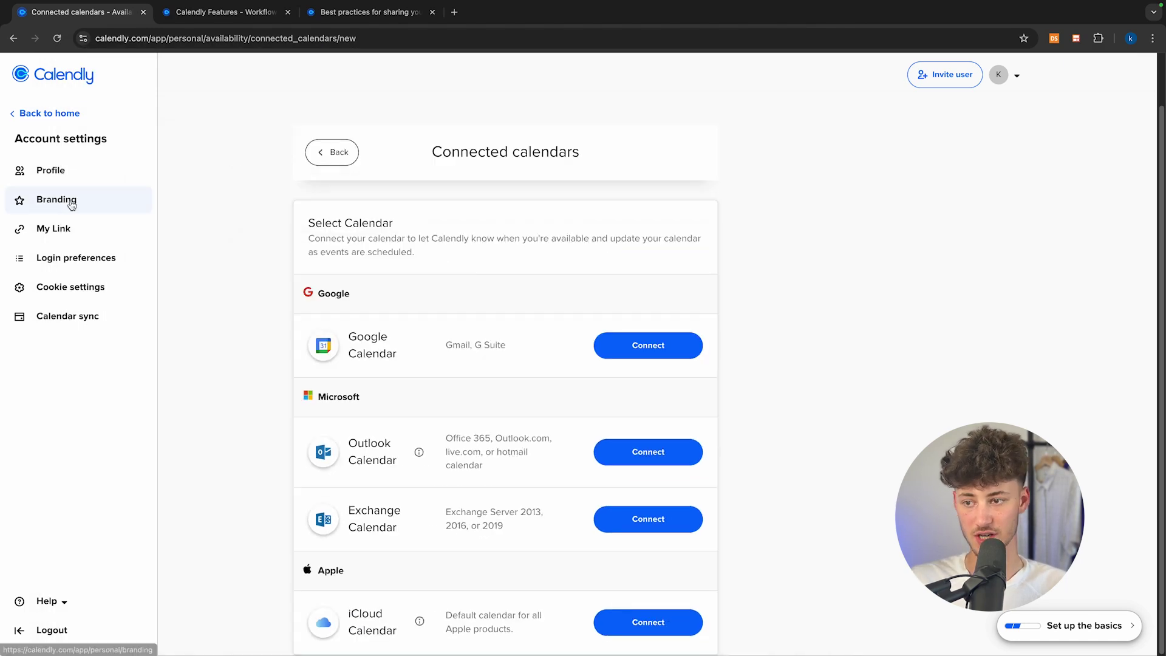
pyautogui.click(70, 200)
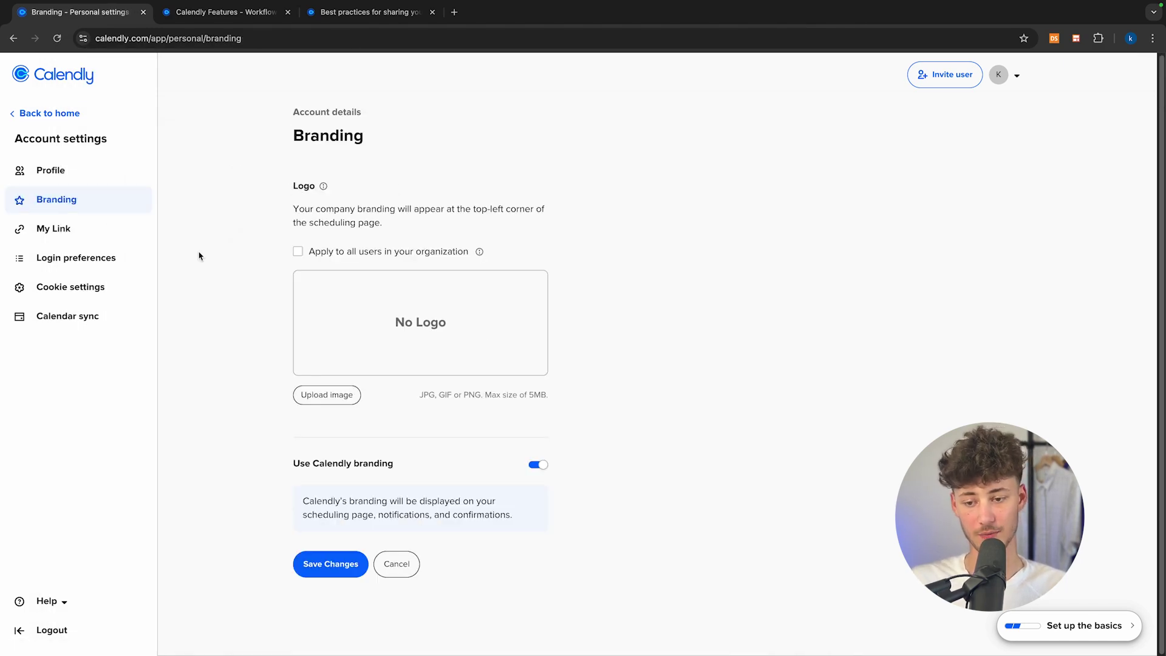
# - Upload a company logo image and look over the Pricing plans page
pyautogui.click(117, 344)
pyautogui.moveTo(285, 616); pyautogui.dragTo(467, 633)
pyautogui.click(467, 633)
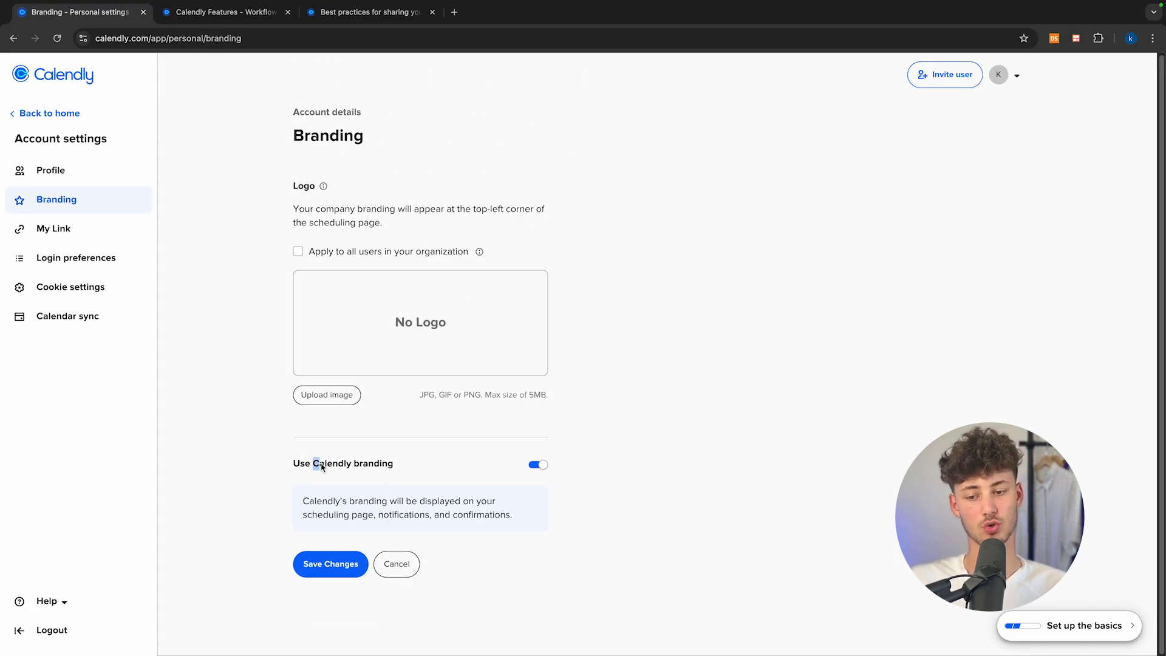
pyautogui.click(218, 12)
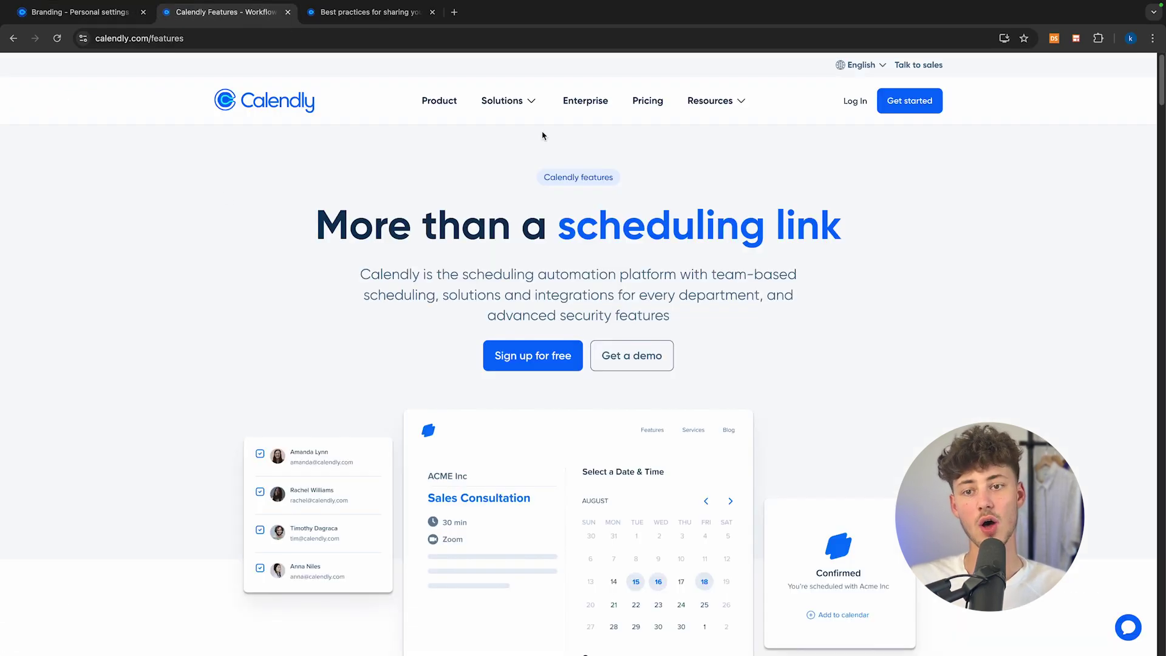
pyautogui.click(643, 102)
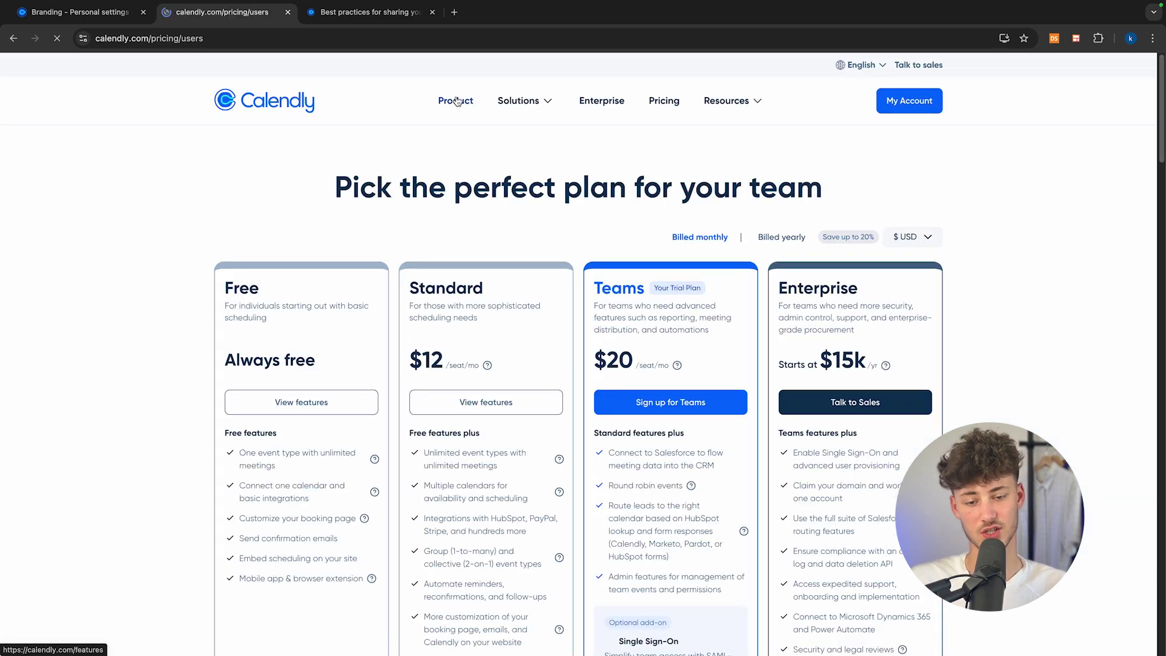
pyautogui.scroll(-1, 318, 248)
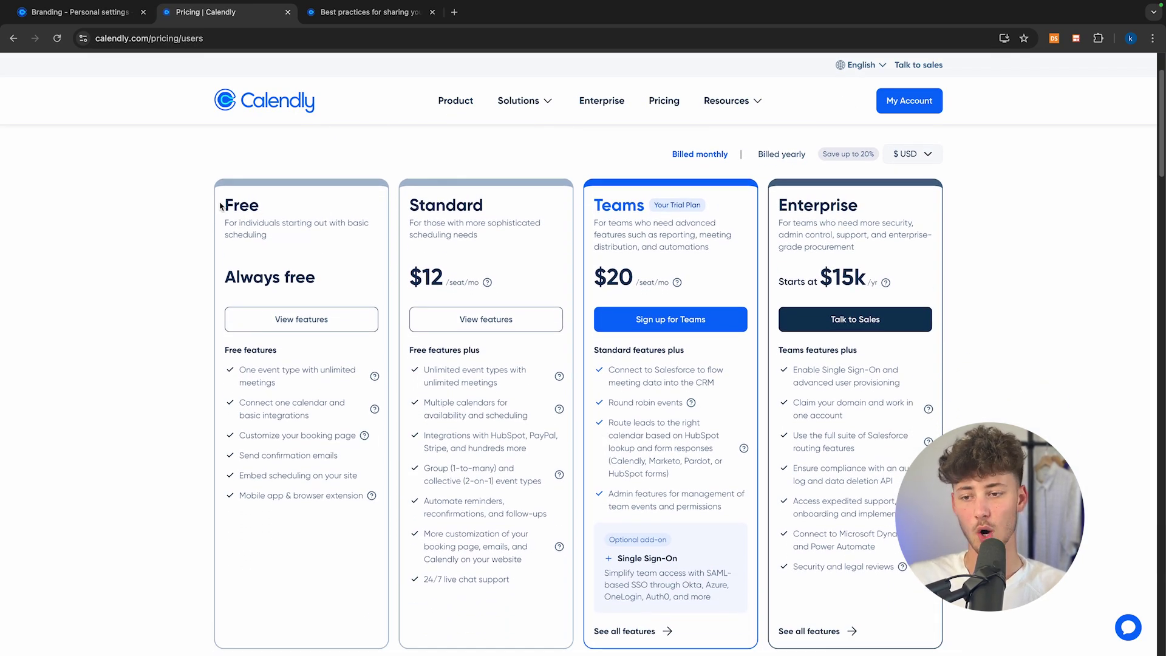
pyautogui.click(109, 13)
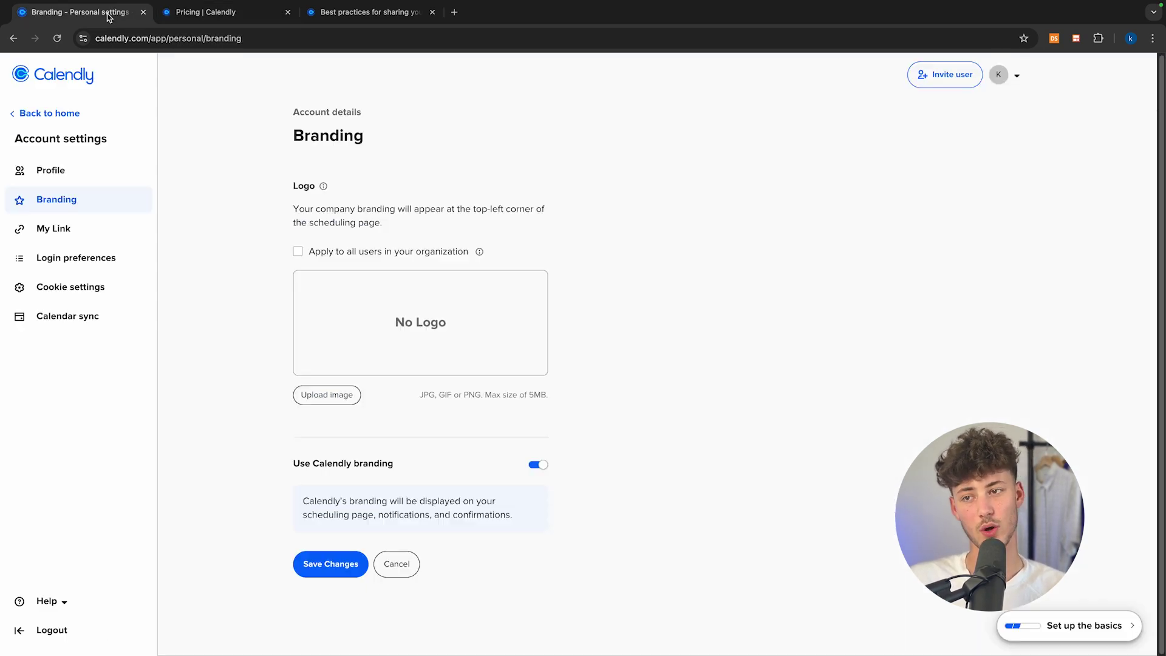
# - Toggle Use Calendly branding off and back on, leaving it enabled
pyautogui.moveTo(293, 465); pyautogui.dragTo(437, 464)
pyautogui.click(439, 463)
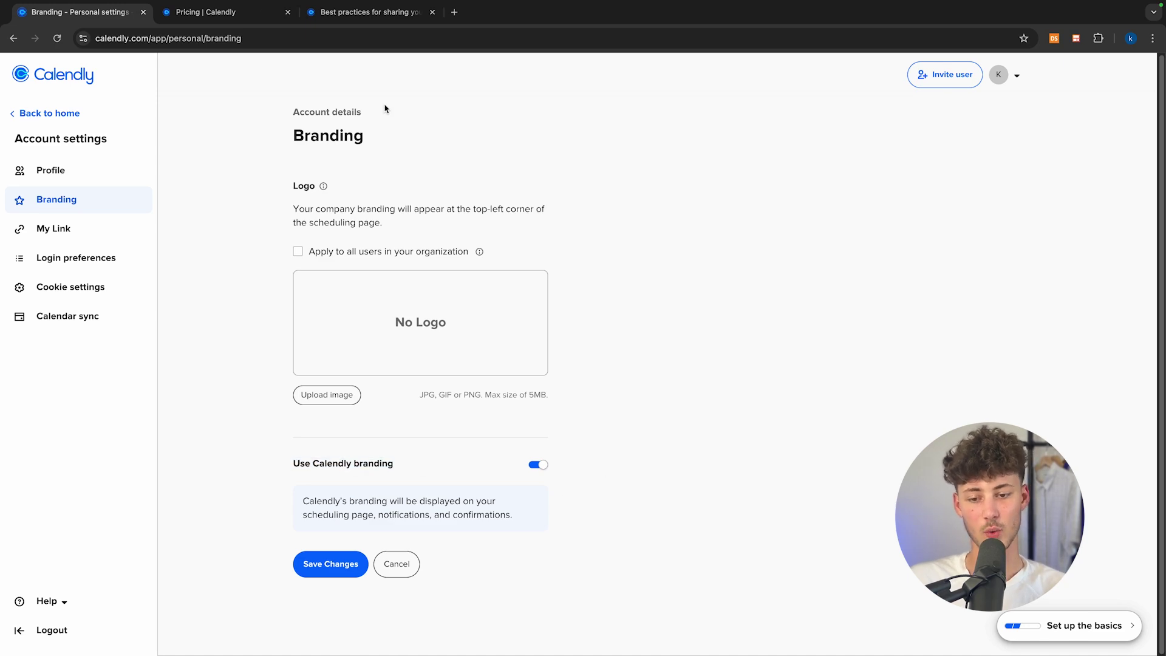
pyautogui.hotkey('ctrl', 'Tab')
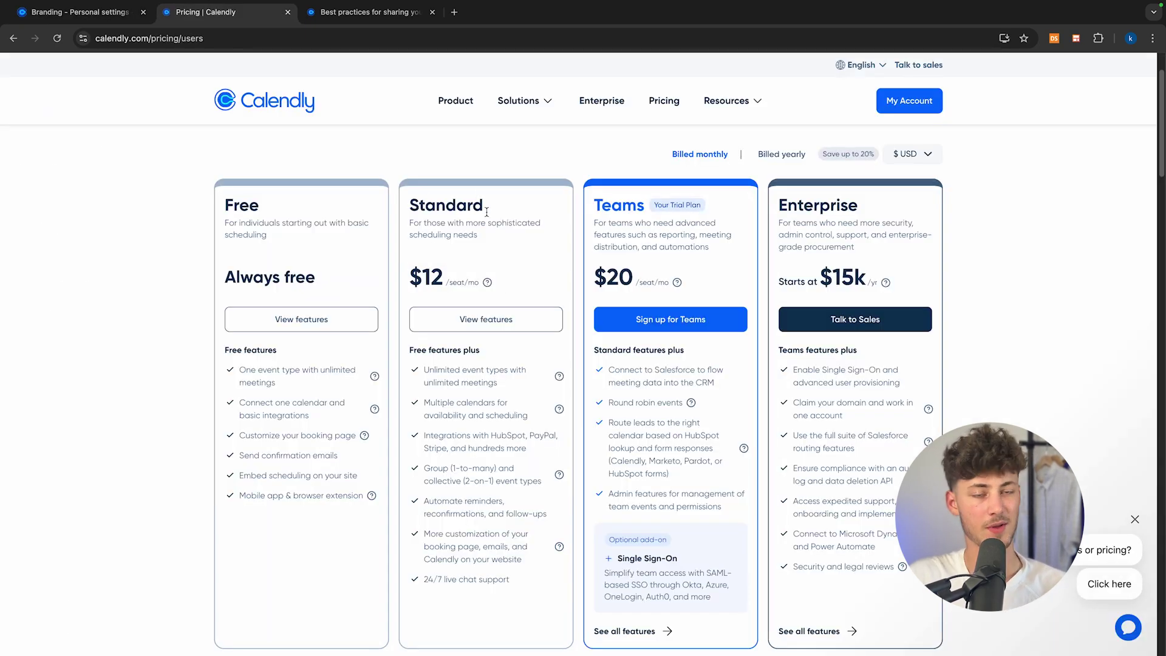
pyautogui.click(129, 18)
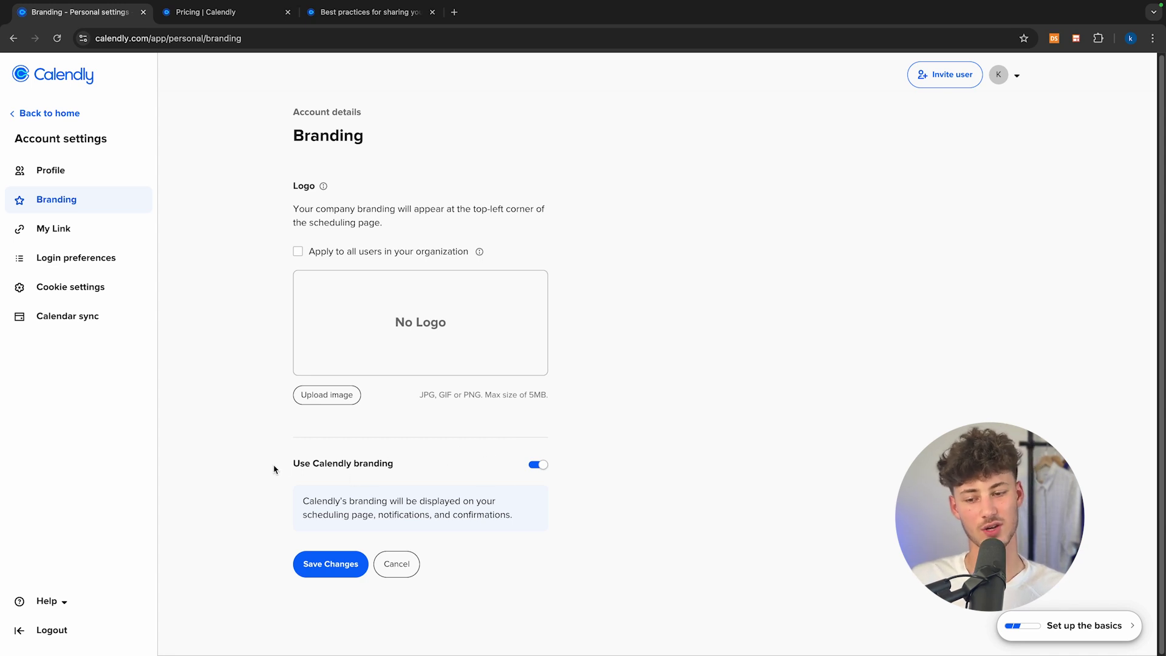
pyautogui.moveTo(280, 468); pyautogui.dragTo(390, 464)
pyautogui.click(377, 466)
pyautogui.click(447, 468)
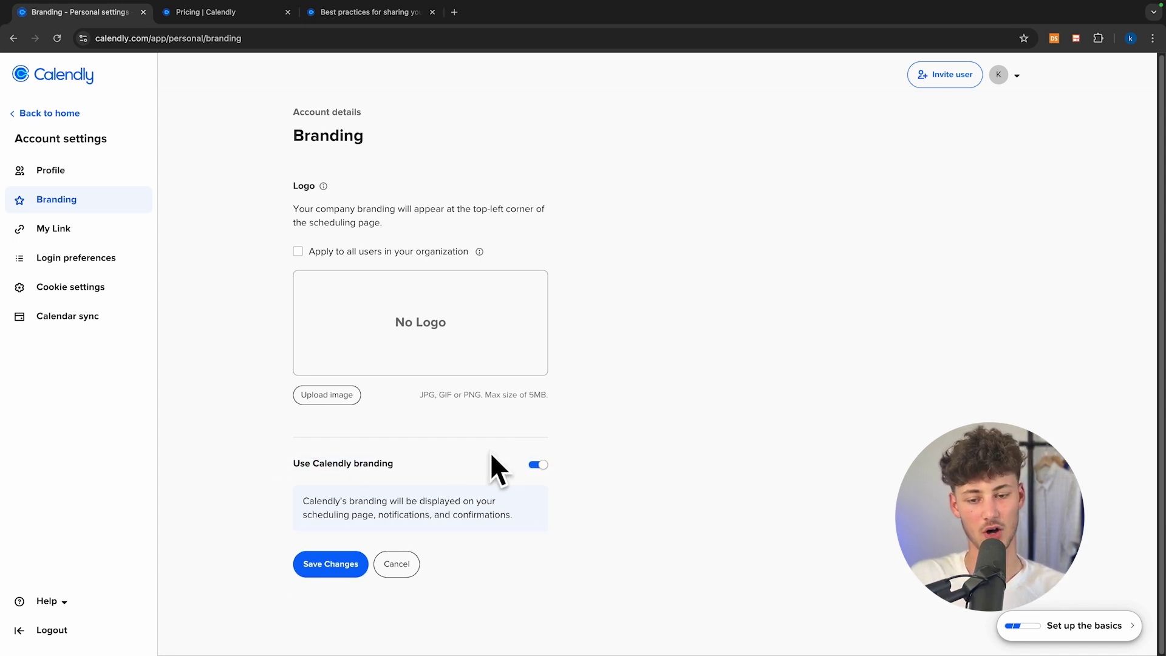
# - Save the uploaded logo in Branding and move to the My Link settings
pyautogui.click(205, 12)
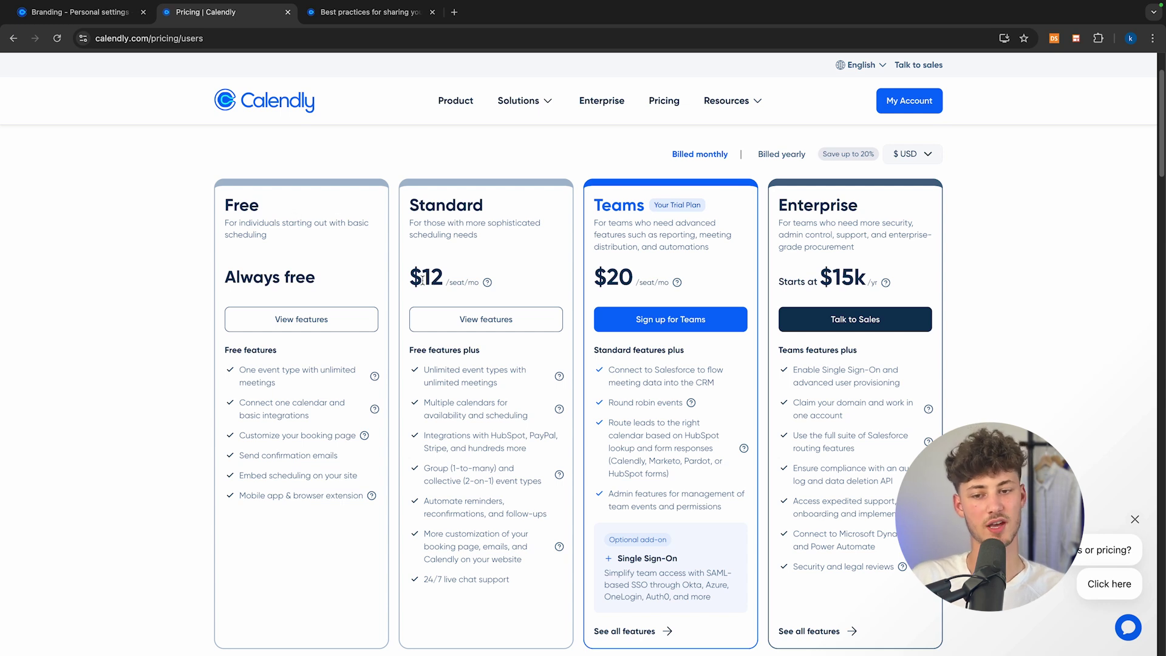
pyautogui.click(97, 12)
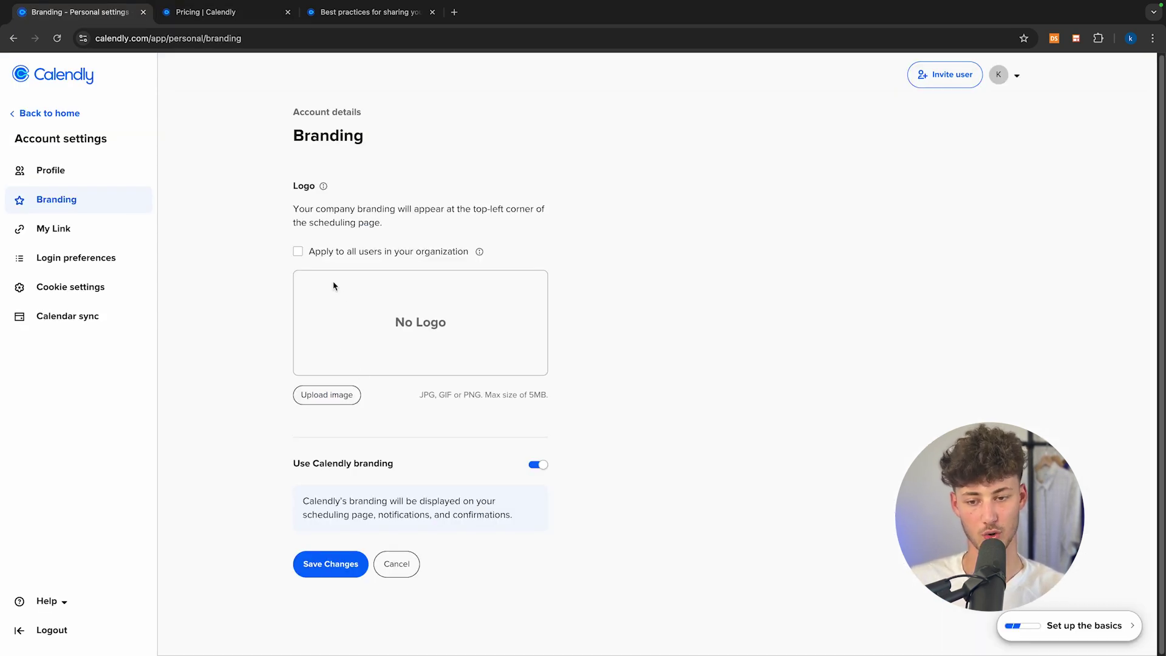
pyautogui.click(333, 568)
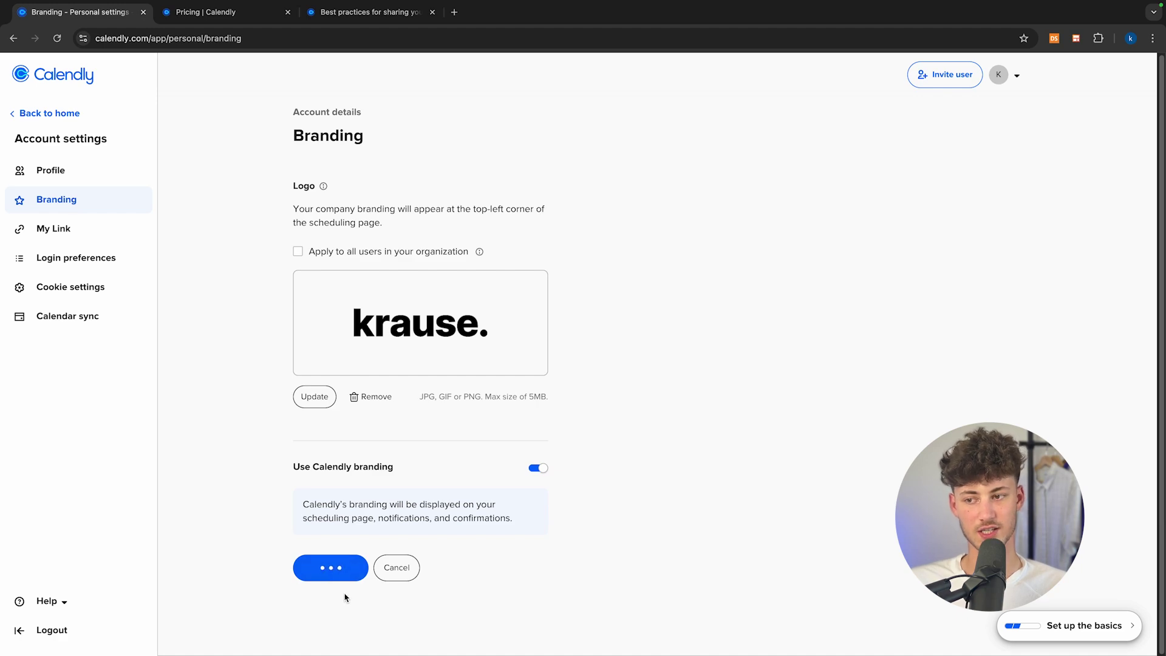
pyautogui.click(142, 236)
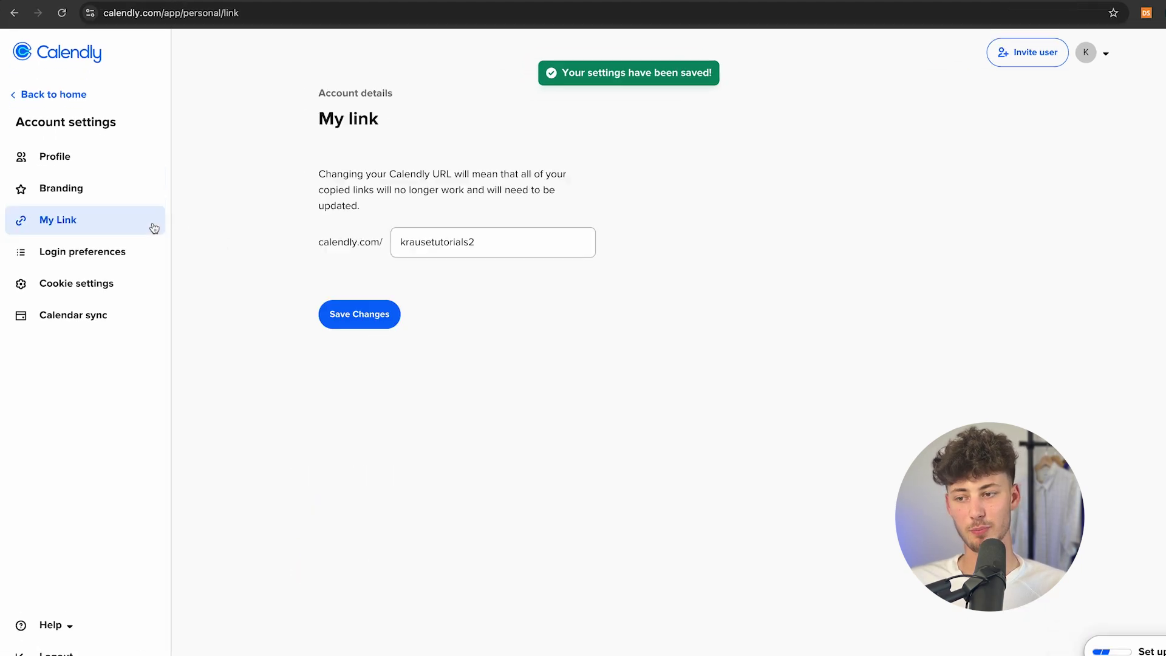
# - Save the personal booking link without changes
pyautogui.moveTo(394, 65); pyautogui.dragTo(534, 65)
pyautogui.click(499, 94)
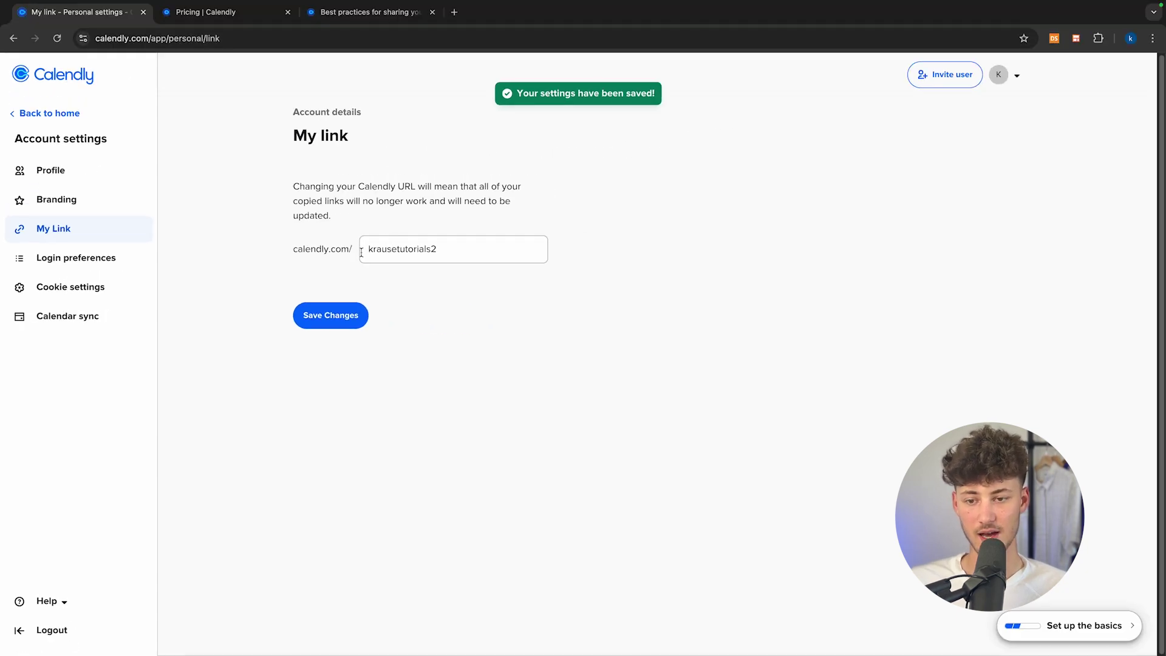
pyautogui.moveTo(368, 252); pyautogui.dragTo(507, 255)
pyautogui.click(508, 255)
pyautogui.click(328, 315)
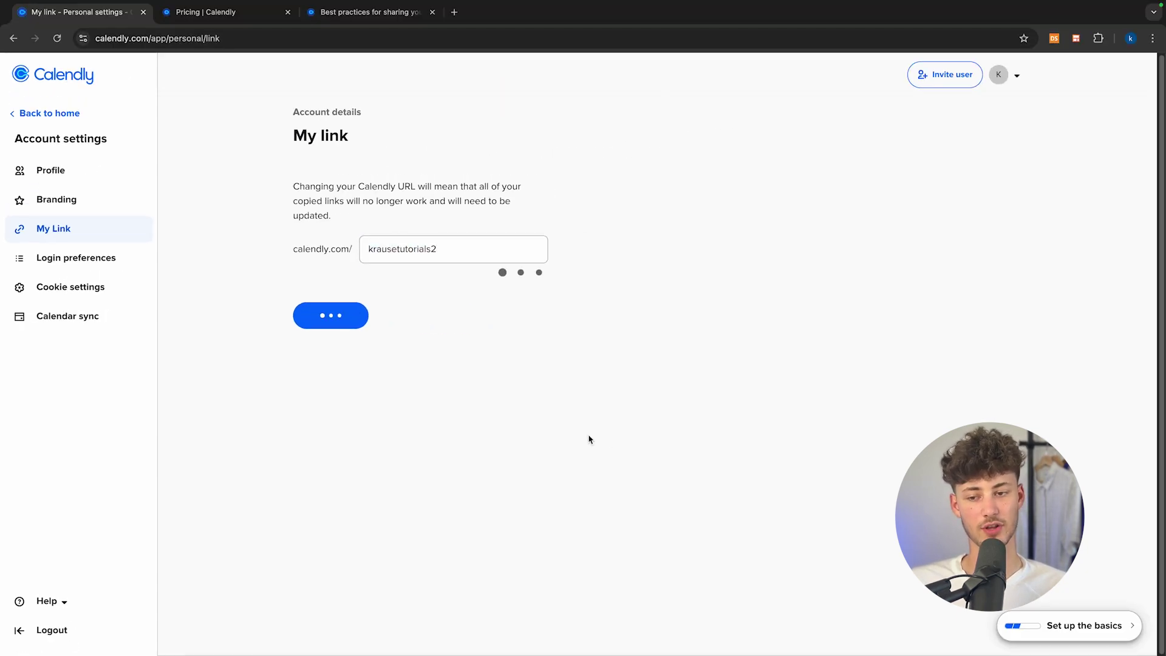
# - From the getting-started checklist, list the video conferencing integrations to add
pyautogui.click(64, 76)
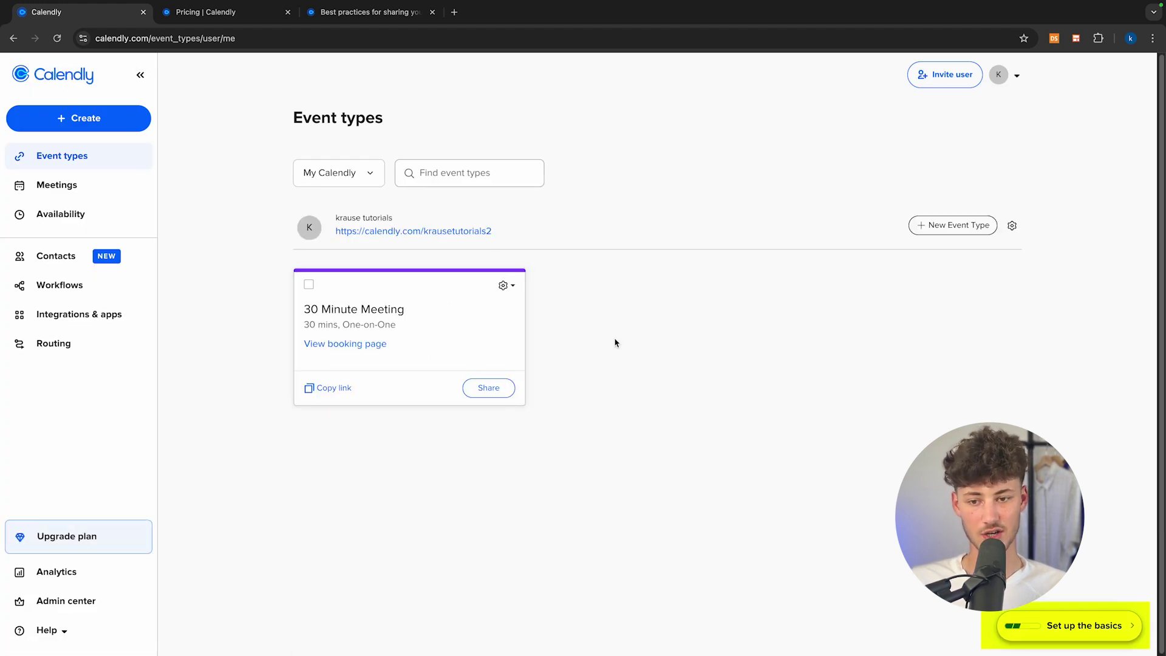
pyautogui.click(1057, 633)
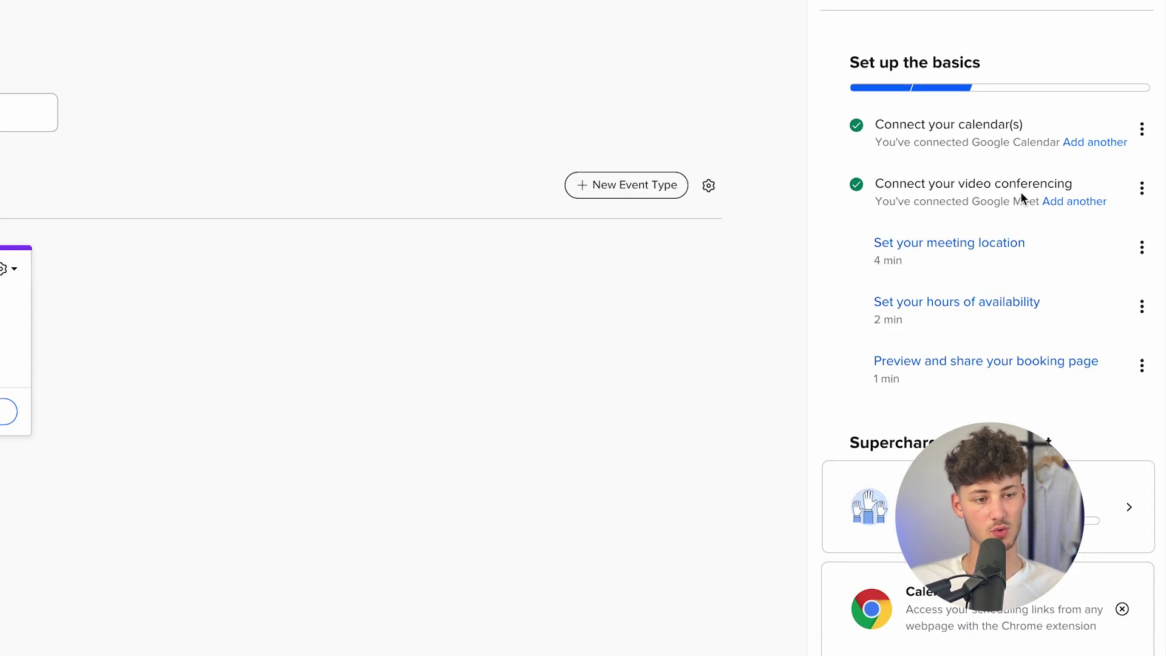
pyautogui.click(1061, 197)
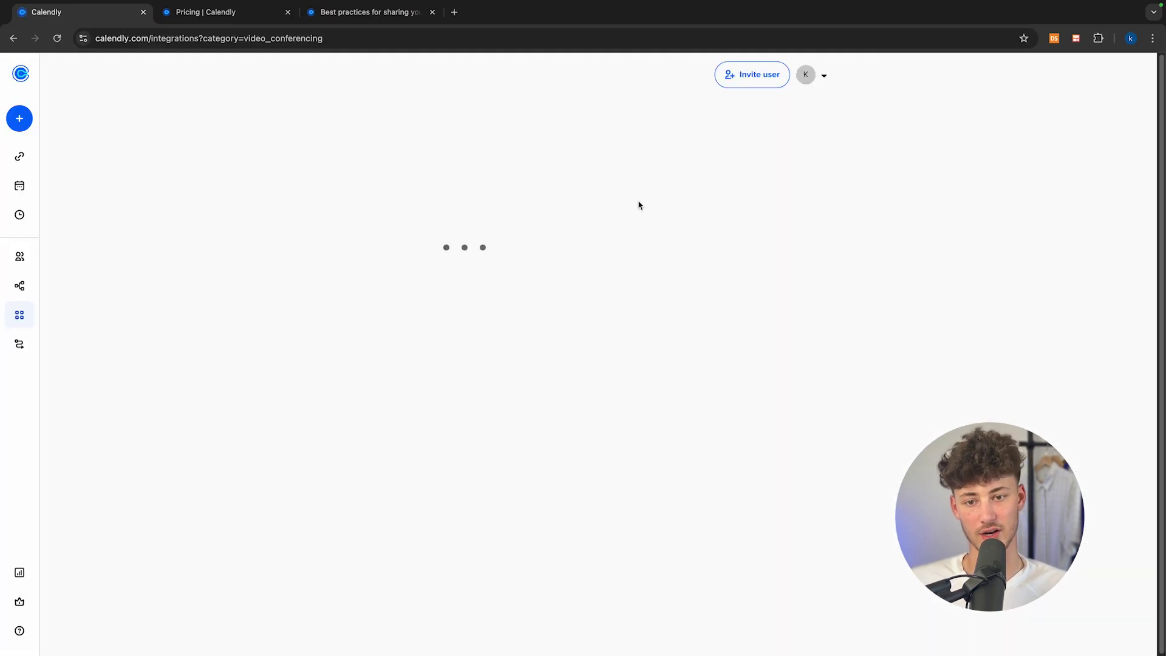
pyautogui.scroll(-1, 317, 351)
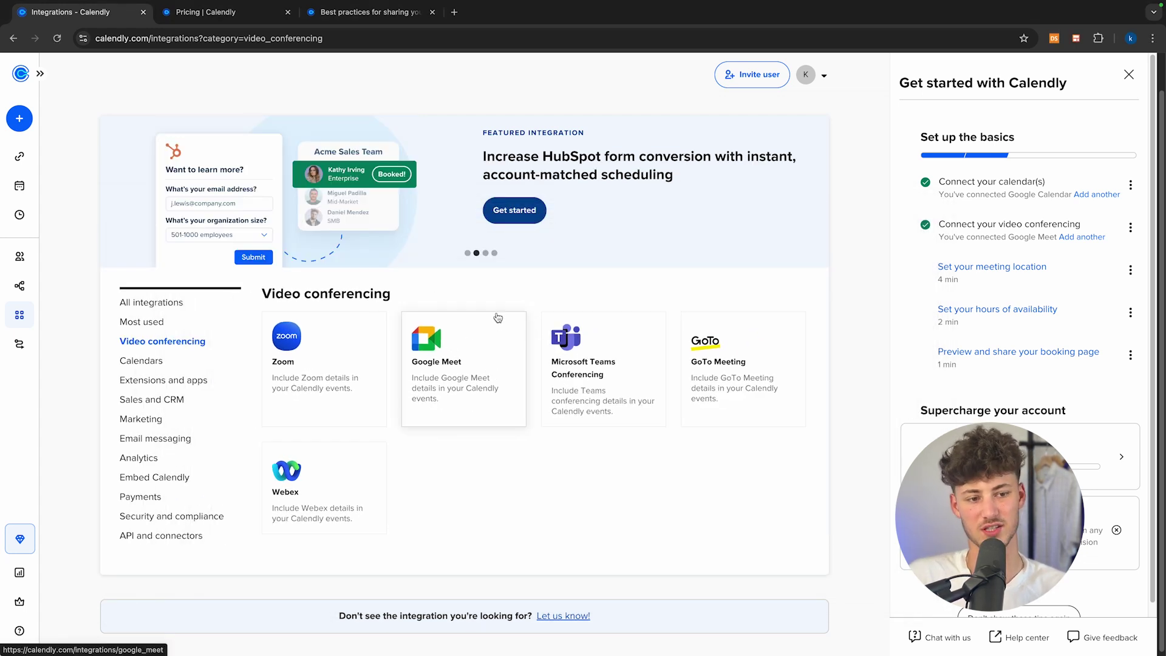
# - Start a new event type via + Create and close the getting-started checklist
pyautogui.click(20, 74)
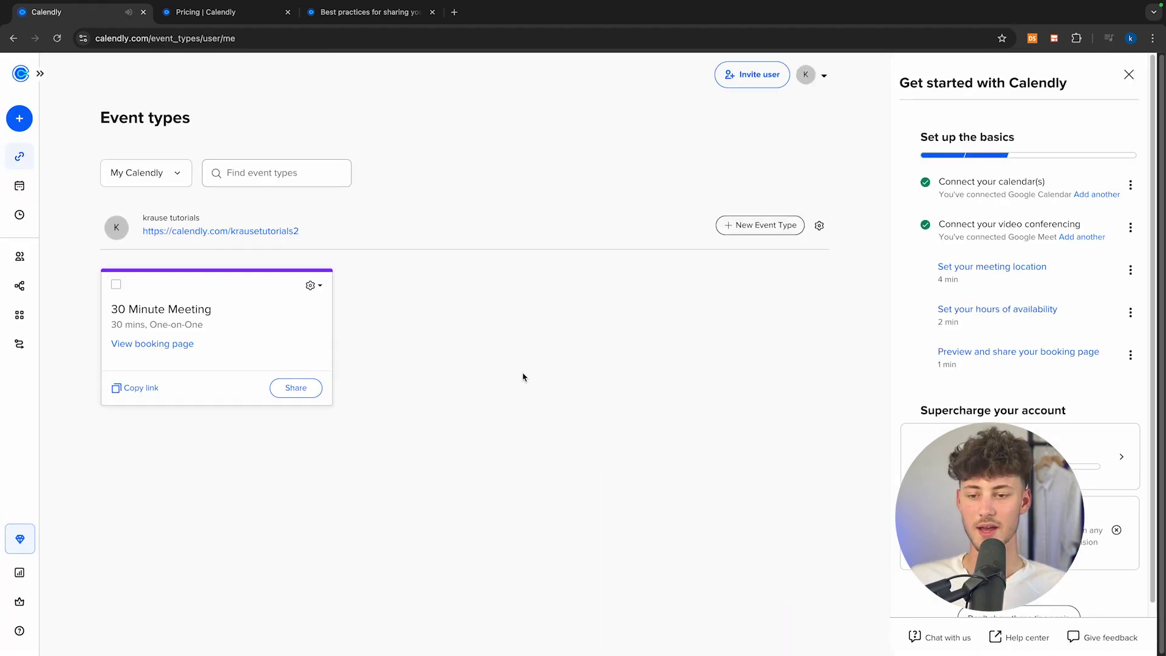
pyautogui.click(15, 121)
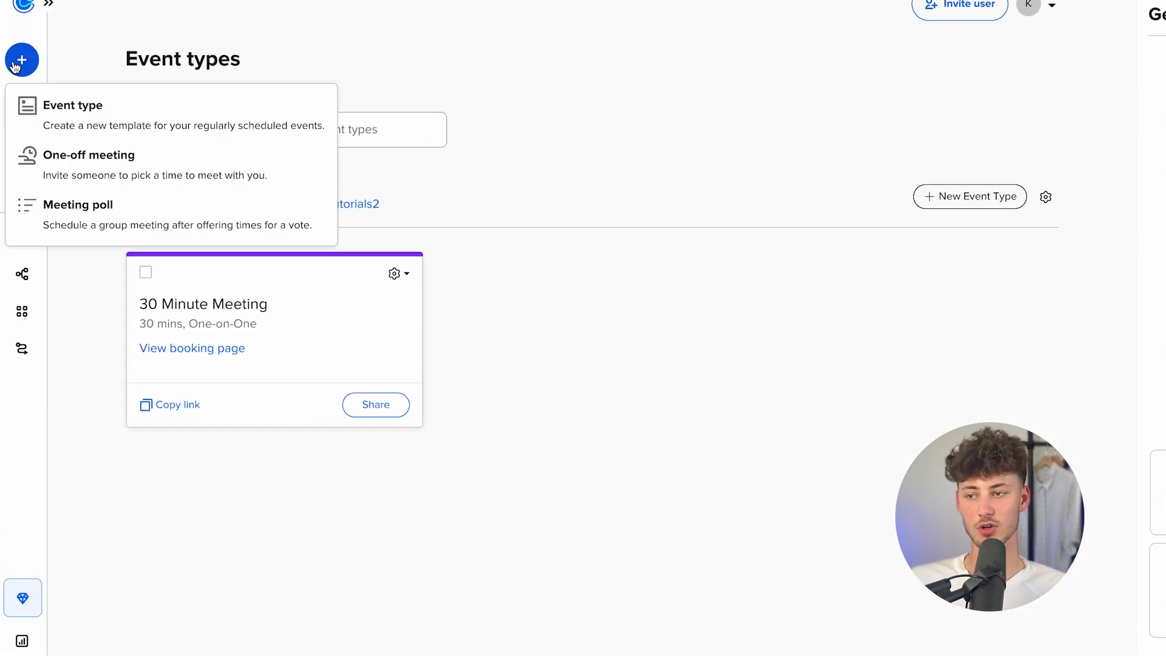
pyautogui.click(100, 112)
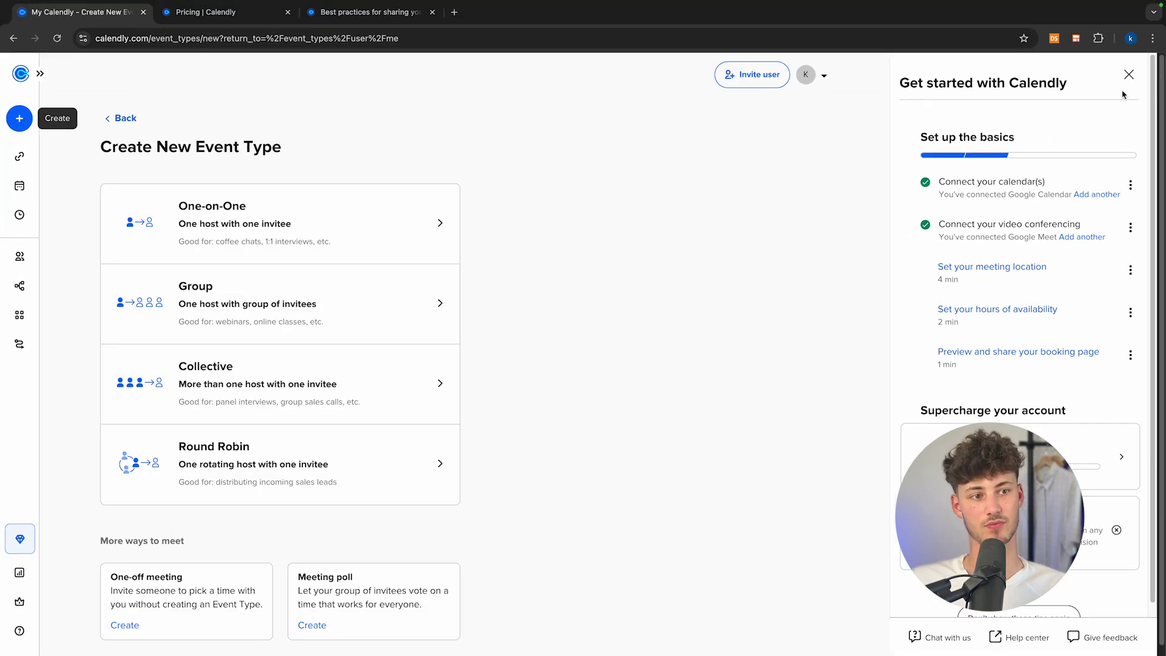
pyautogui.click(1128, 74)
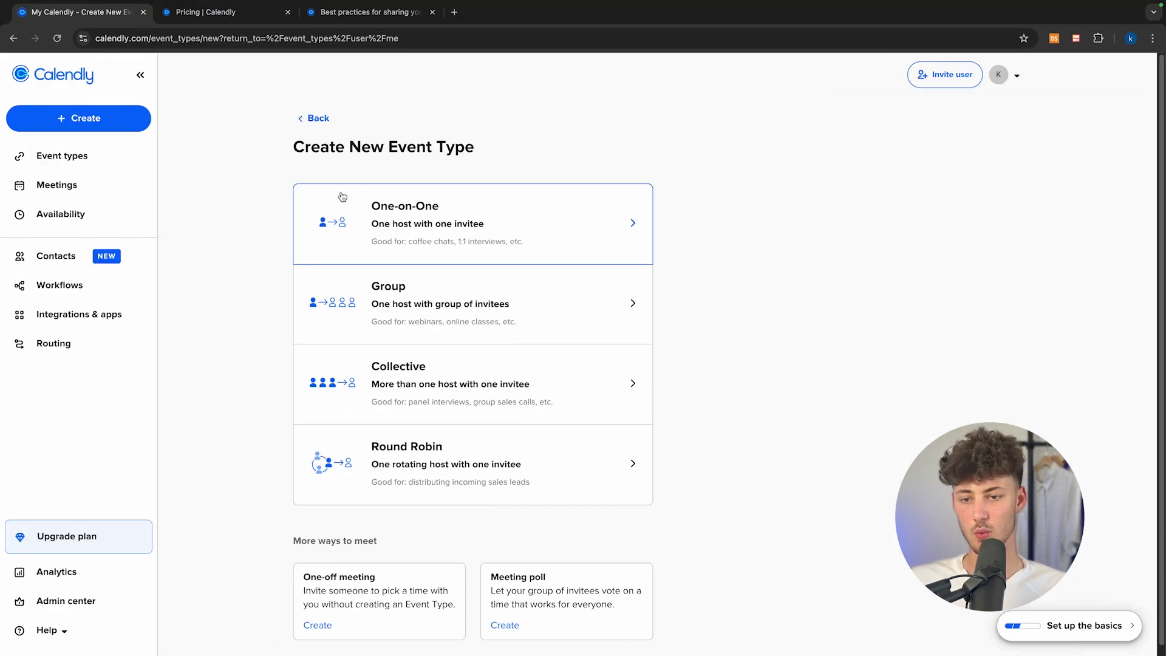
pyautogui.tripleClick(479, 149)
pyautogui.click(452, 117)
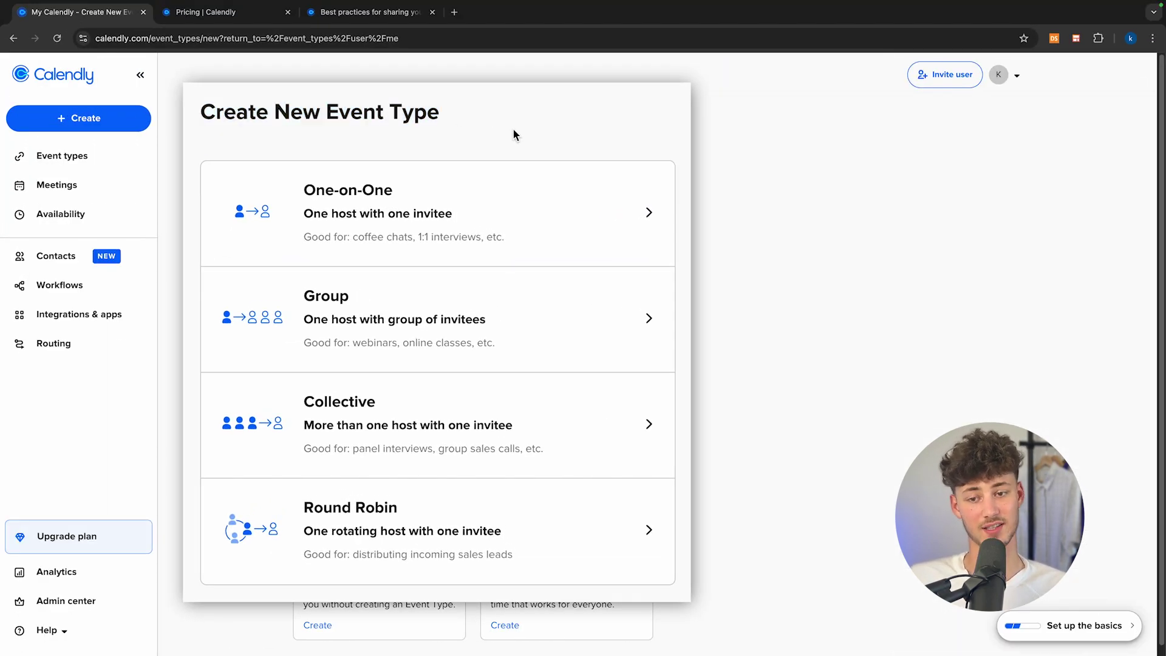
pyautogui.scroll(-1, 489, 185)
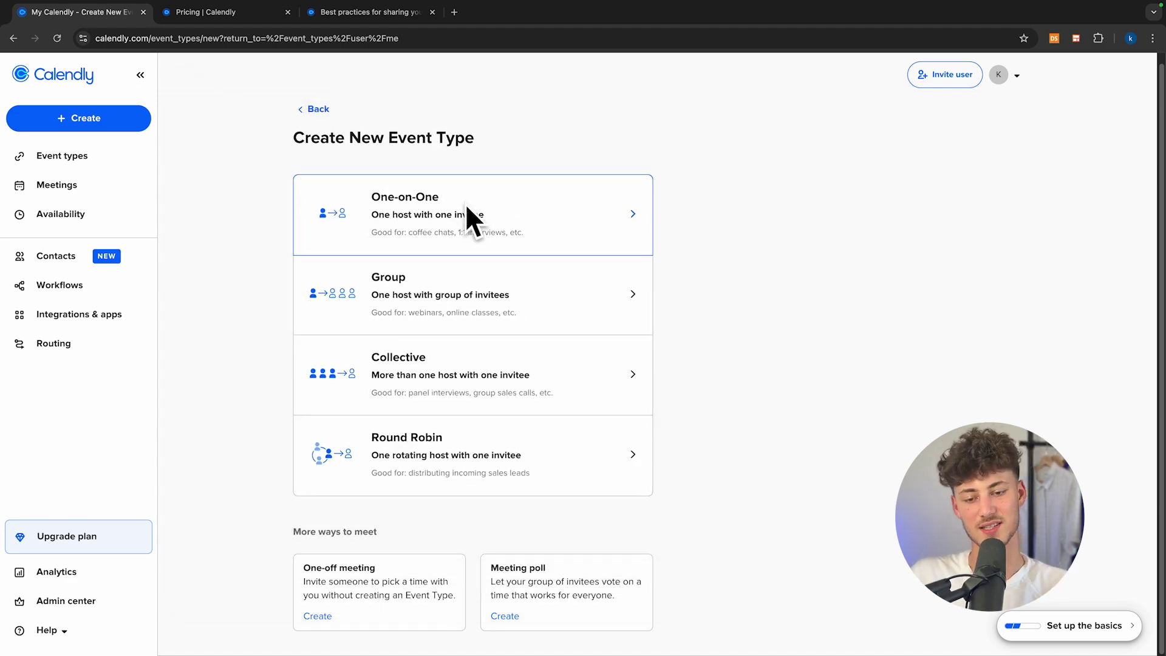
# - Choose a One-on-One event with yourself as host and continue to details
pyautogui.click(406, 221)
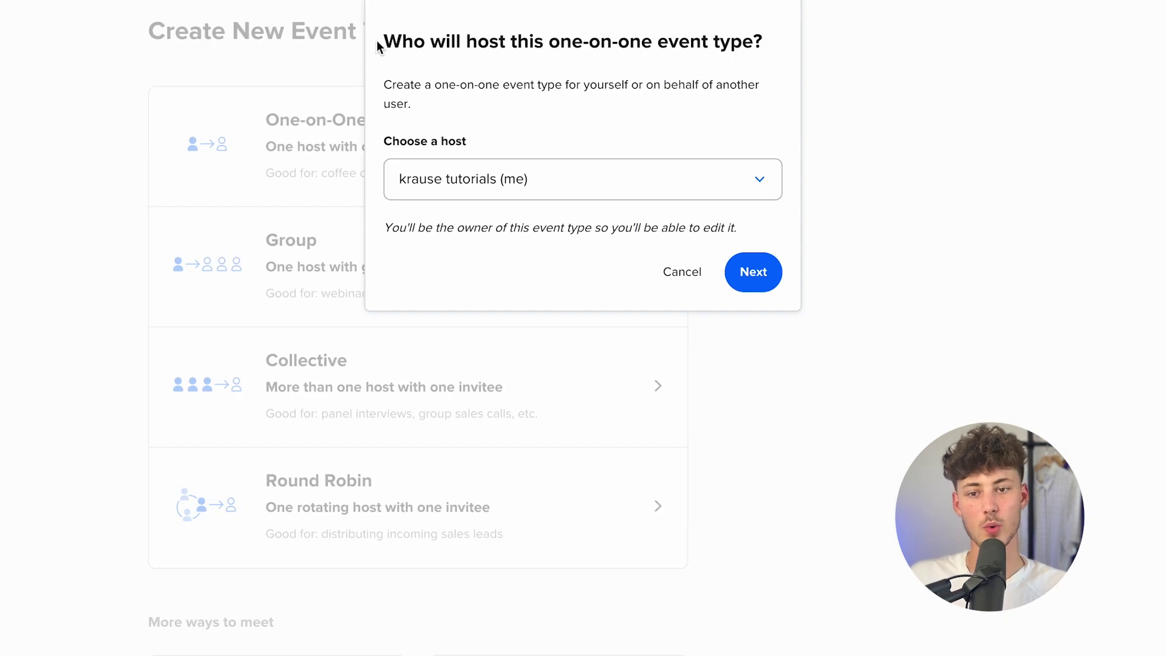
pyautogui.moveTo(376, 46); pyautogui.dragTo(791, 49)
pyautogui.click(682, 70)
pyautogui.click(609, 167)
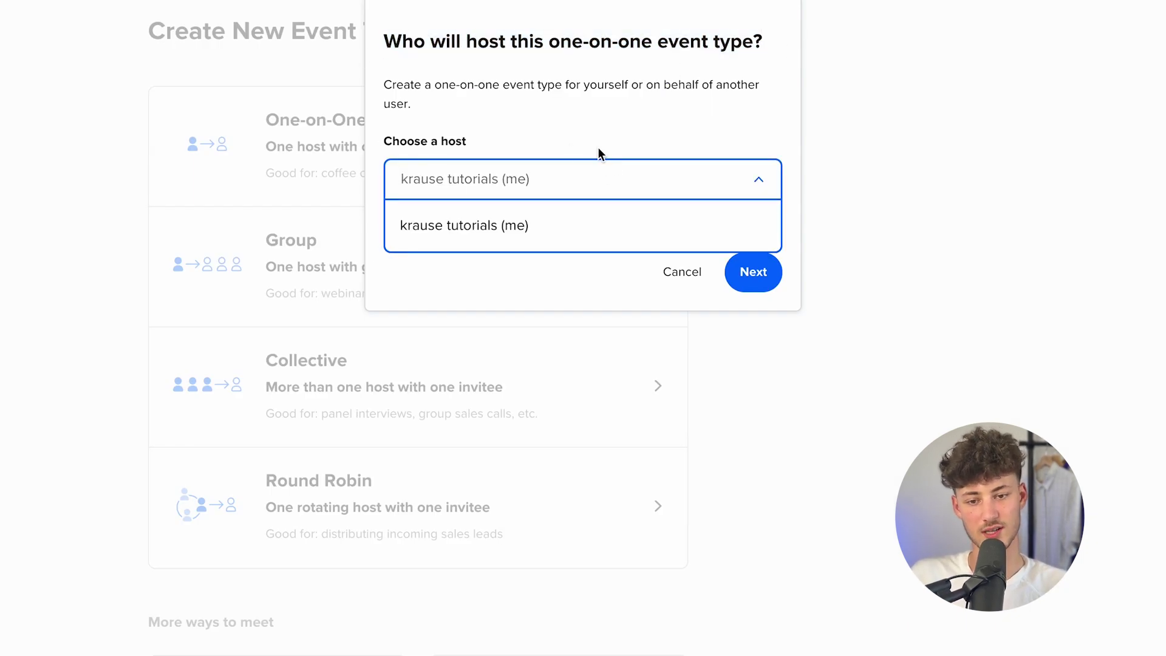
pyautogui.click(509, 234)
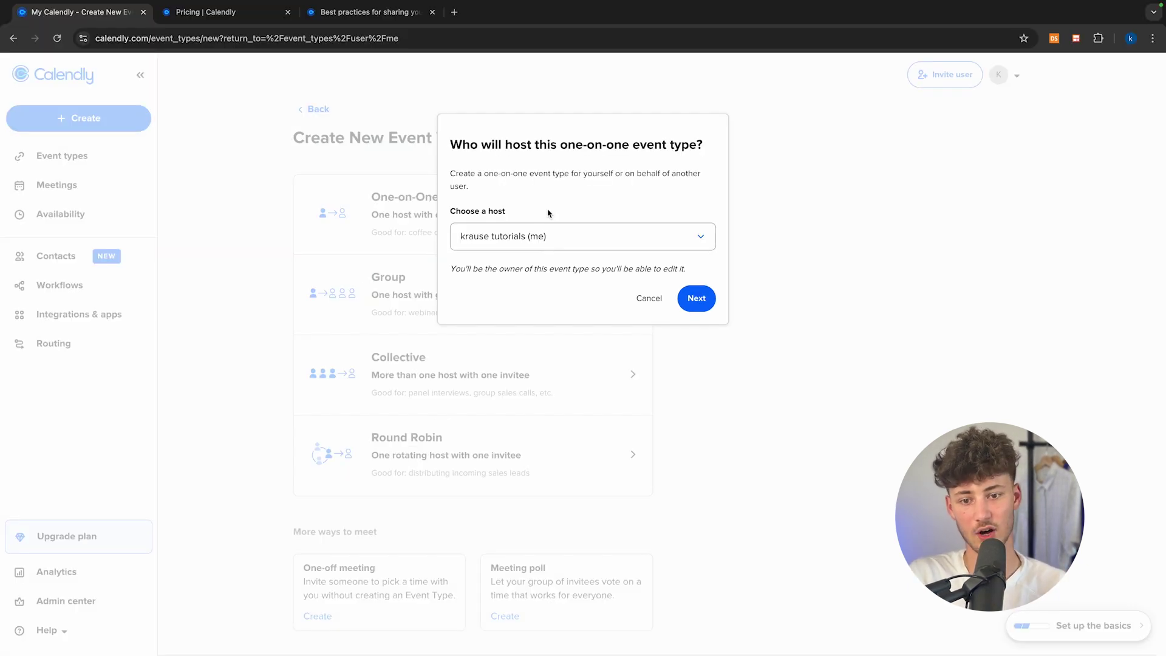
pyautogui.click(527, 240)
pyautogui.click(590, 200)
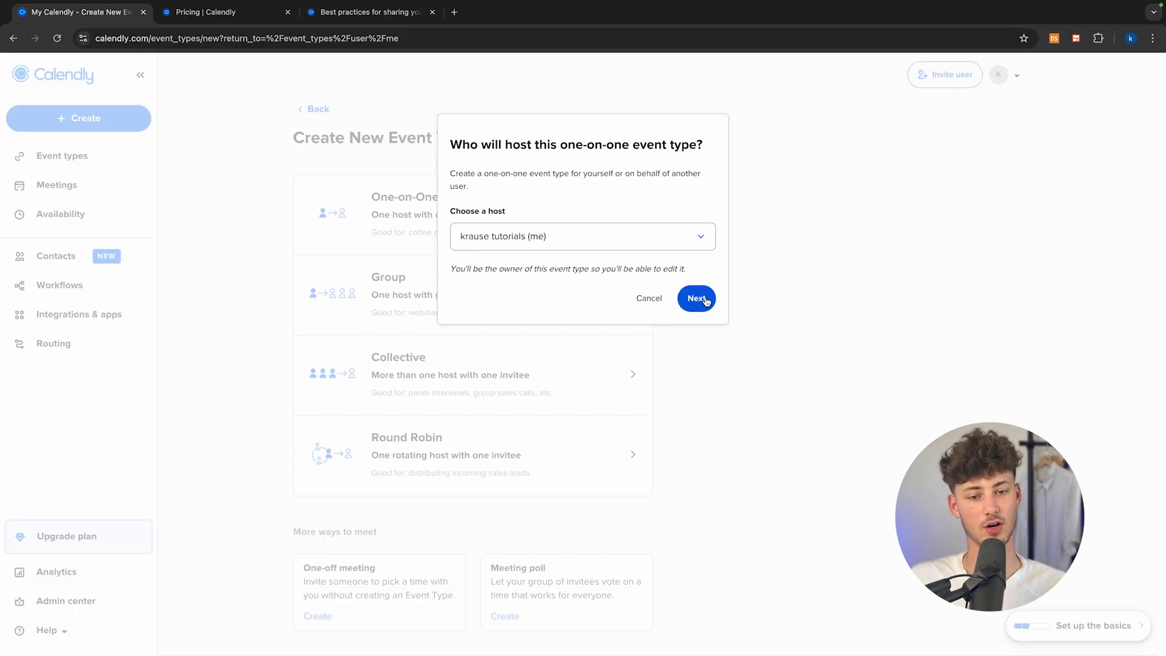
pyautogui.click(697, 298)
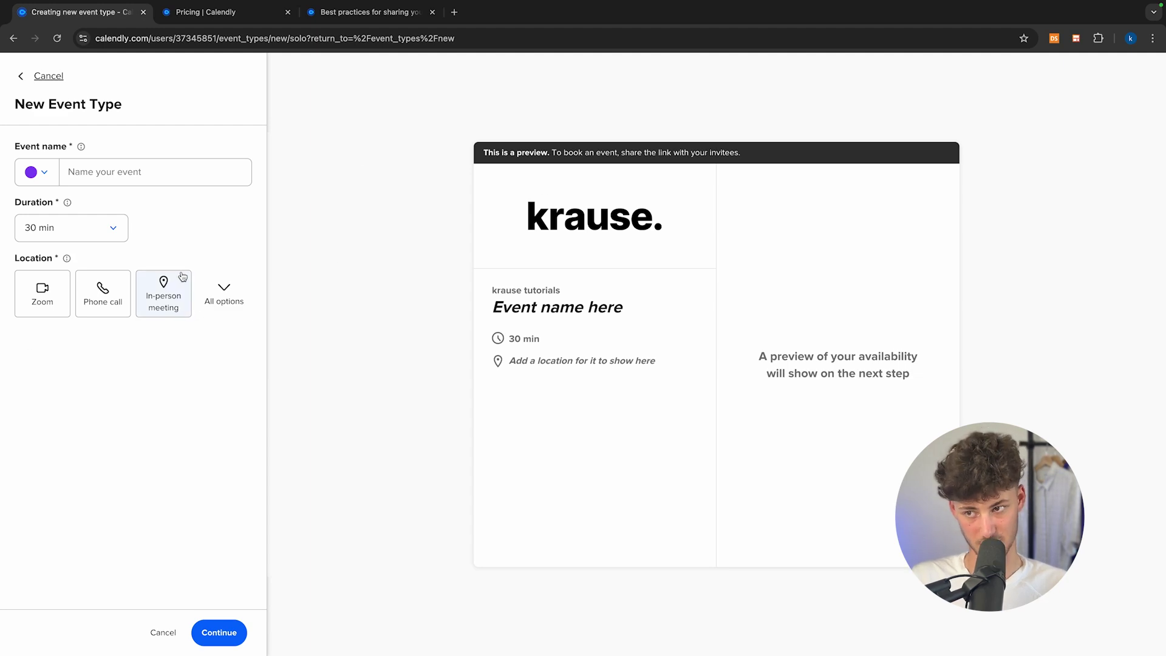
# - Name the event 'Discovery Call'
pyautogui.click(43, 152)
pyautogui.moveTo(14, 144); pyautogui.dragTo(87, 149)
pyautogui.click(97, 162)
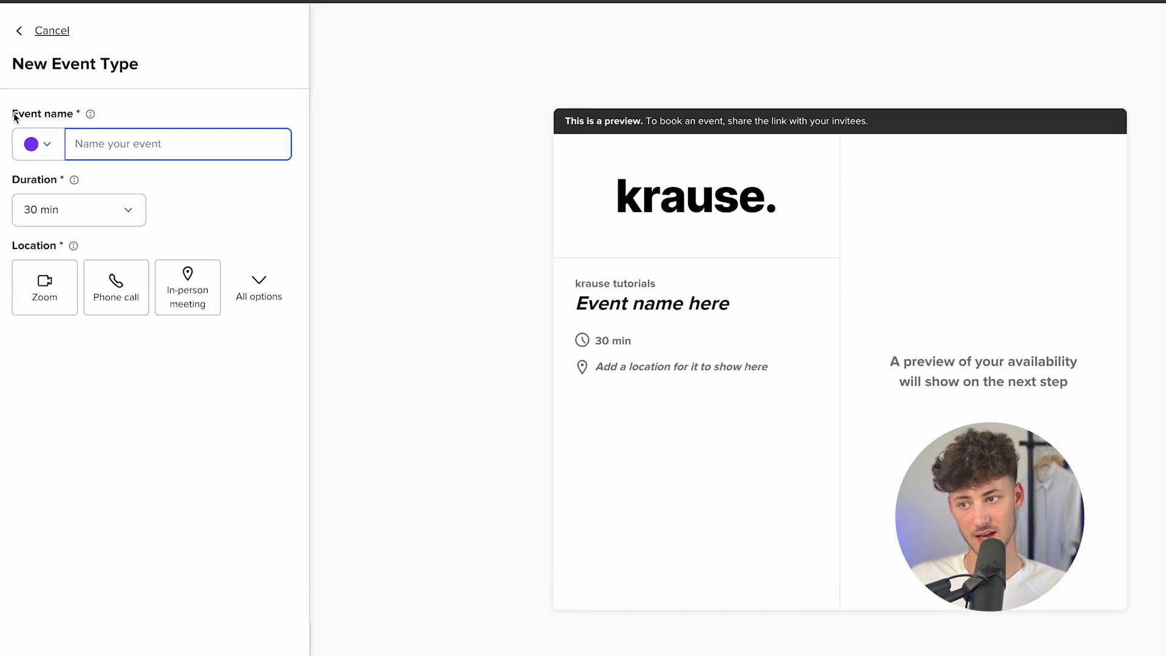
pyautogui.write('Discovery Ca')
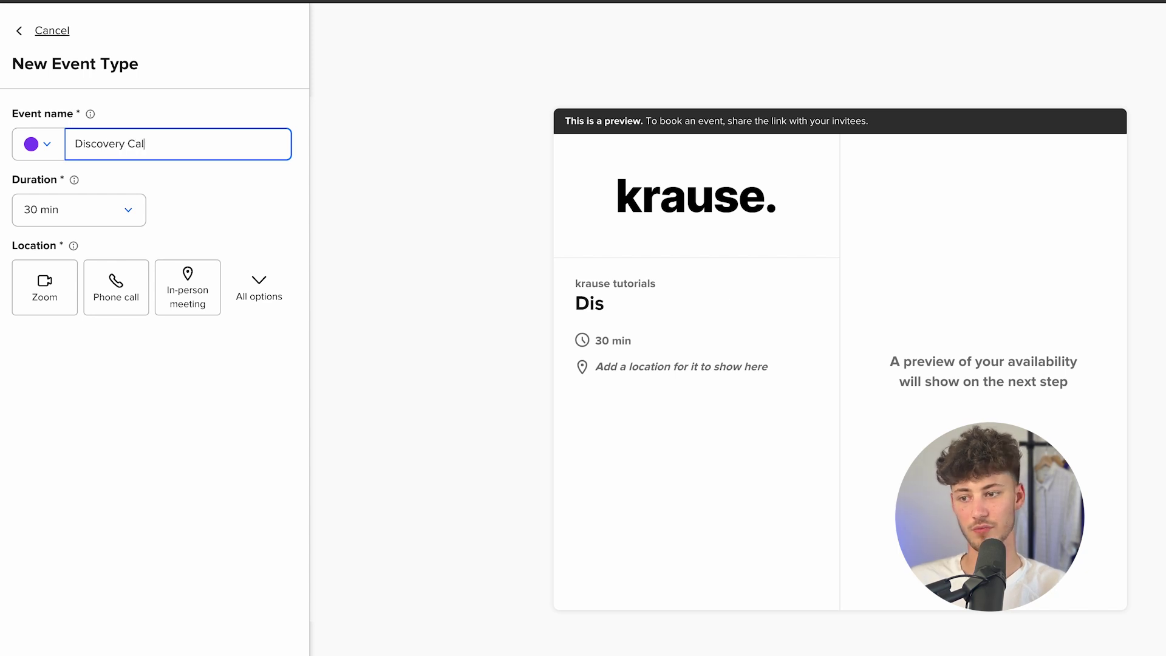
pyautogui.write('ll')
# - Set the duration to 15 min and add Zoom as the location
pyautogui.tripleClick(55, 184)
pyautogui.click(179, 172)
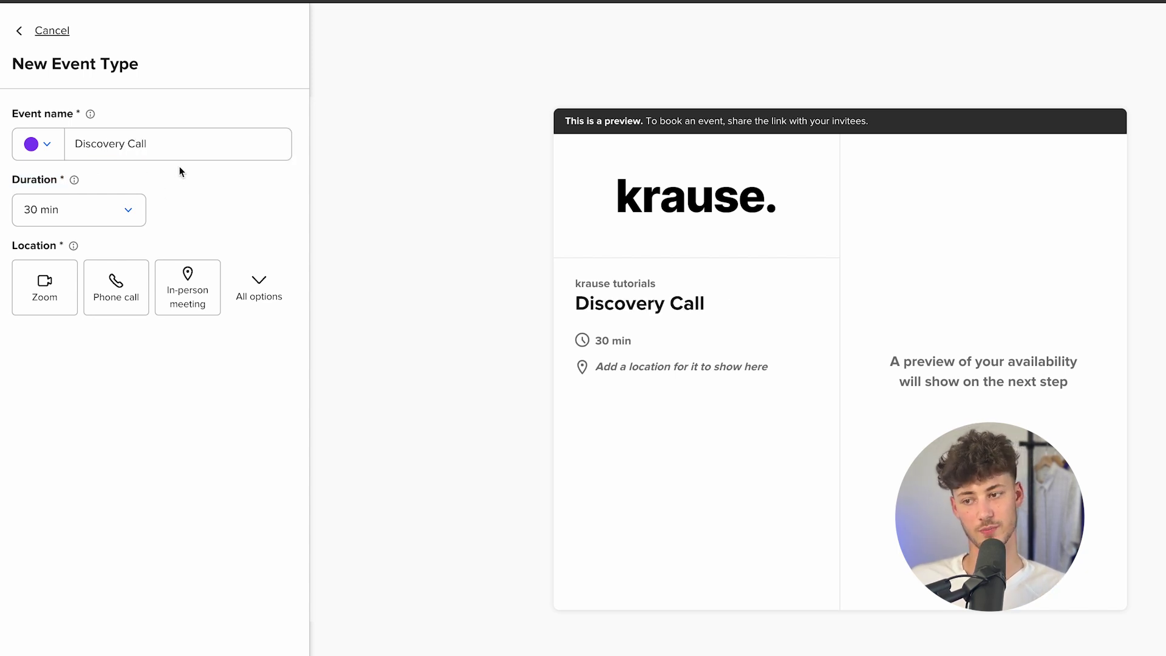
pyautogui.click(118, 207)
pyautogui.click(67, 280)
pyautogui.click(56, 212)
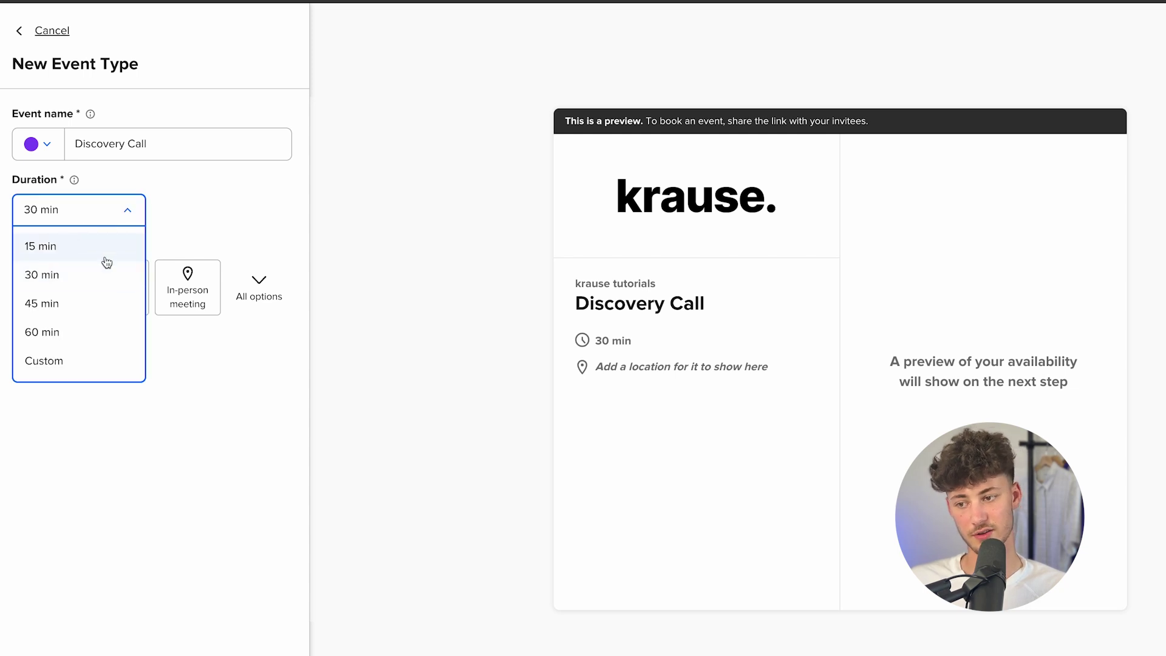
pyautogui.click(55, 360)
pyautogui.click(39, 254)
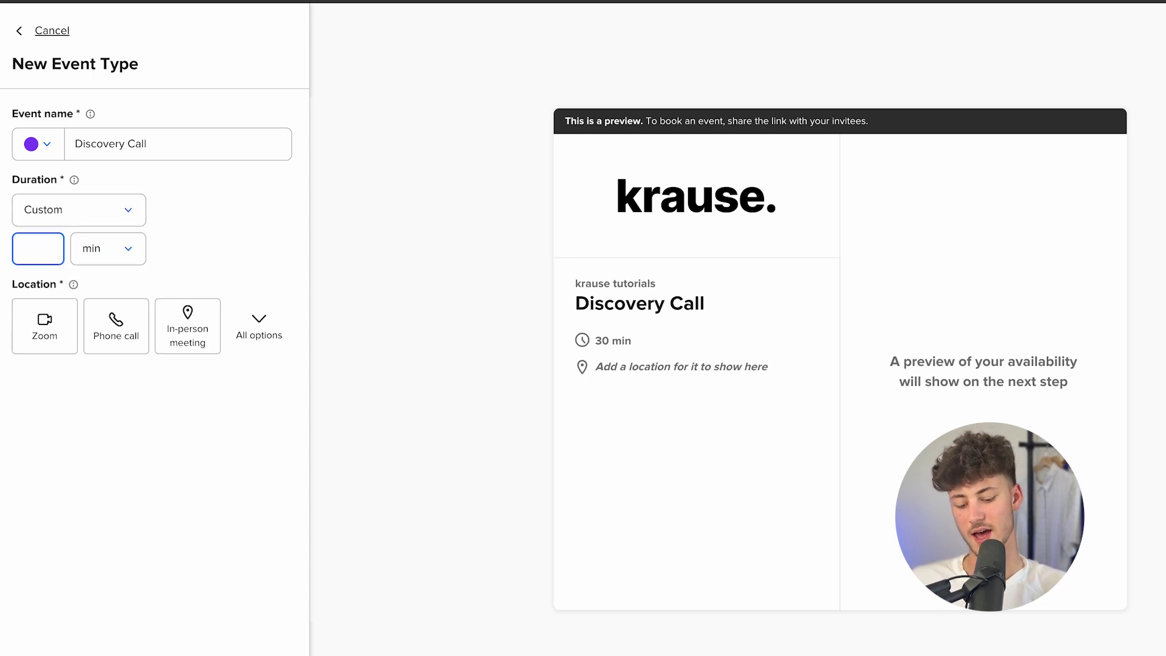
pyautogui.click(171, 206)
pyautogui.click(96, 208)
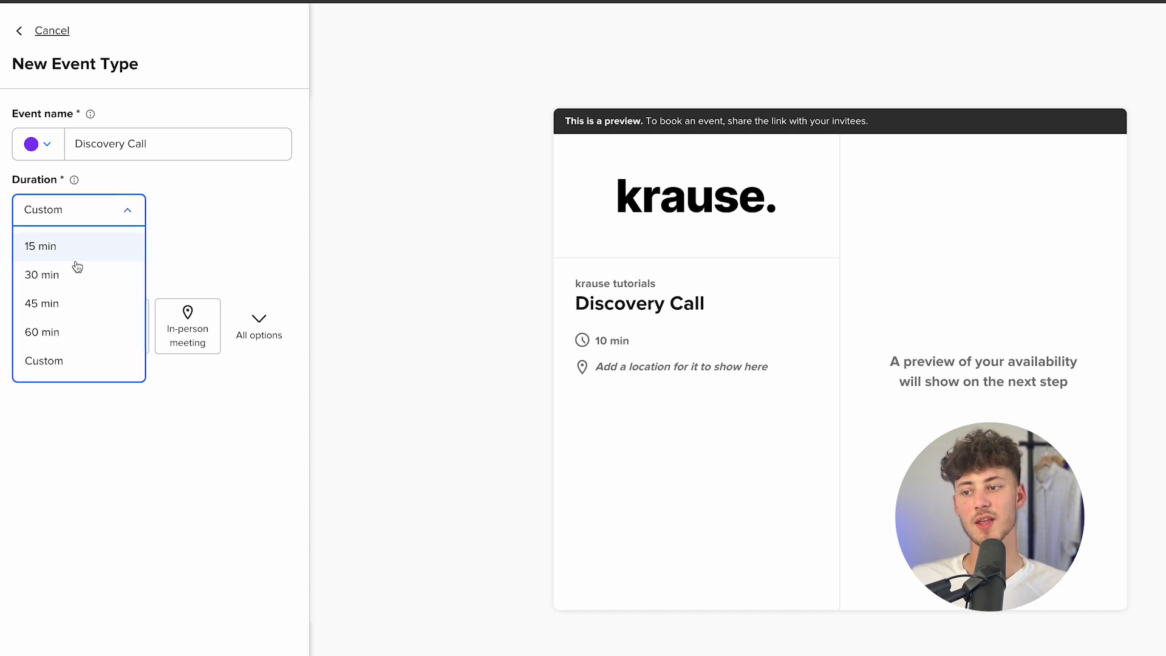
pyautogui.click(57, 249)
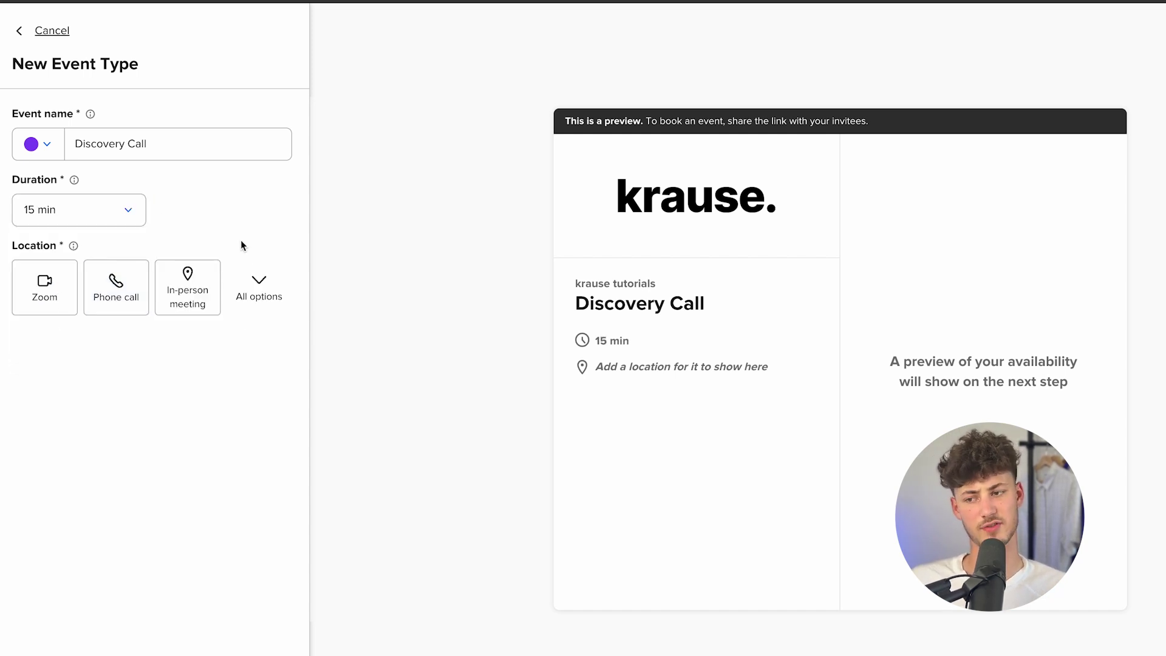
pyautogui.moveTo(15, 250); pyautogui.dragTo(52, 293)
pyautogui.click(52, 294)
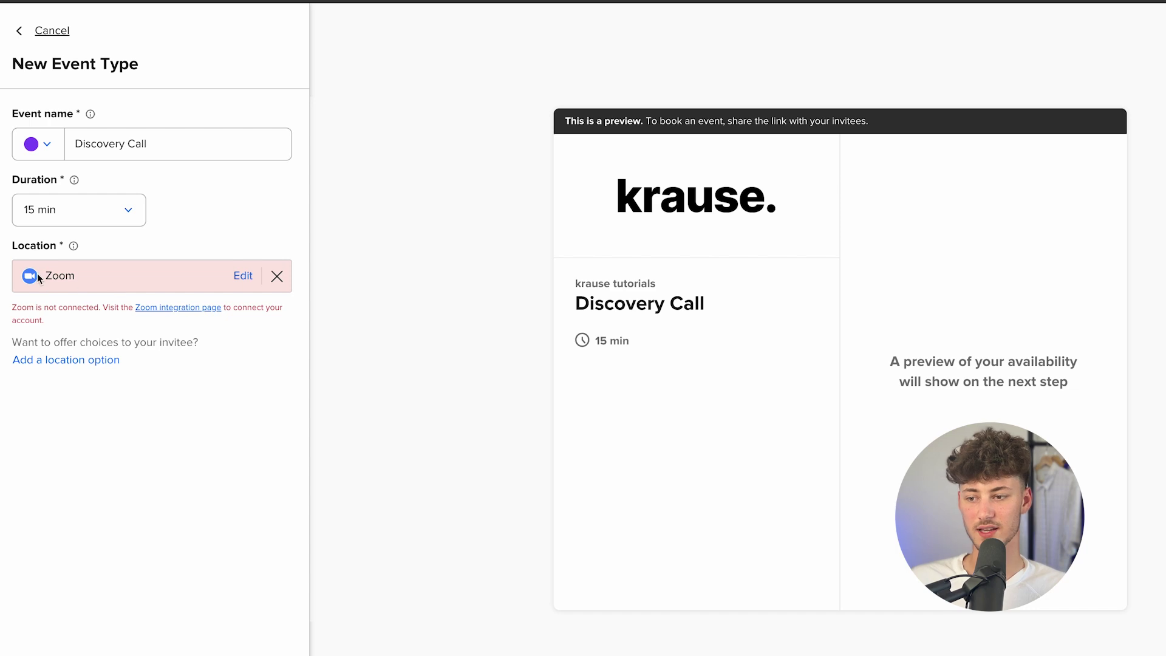
# - Switch the event location from Zoom to Google Meet and update it
pyautogui.click(243, 276)
pyautogui.click(562, 183)
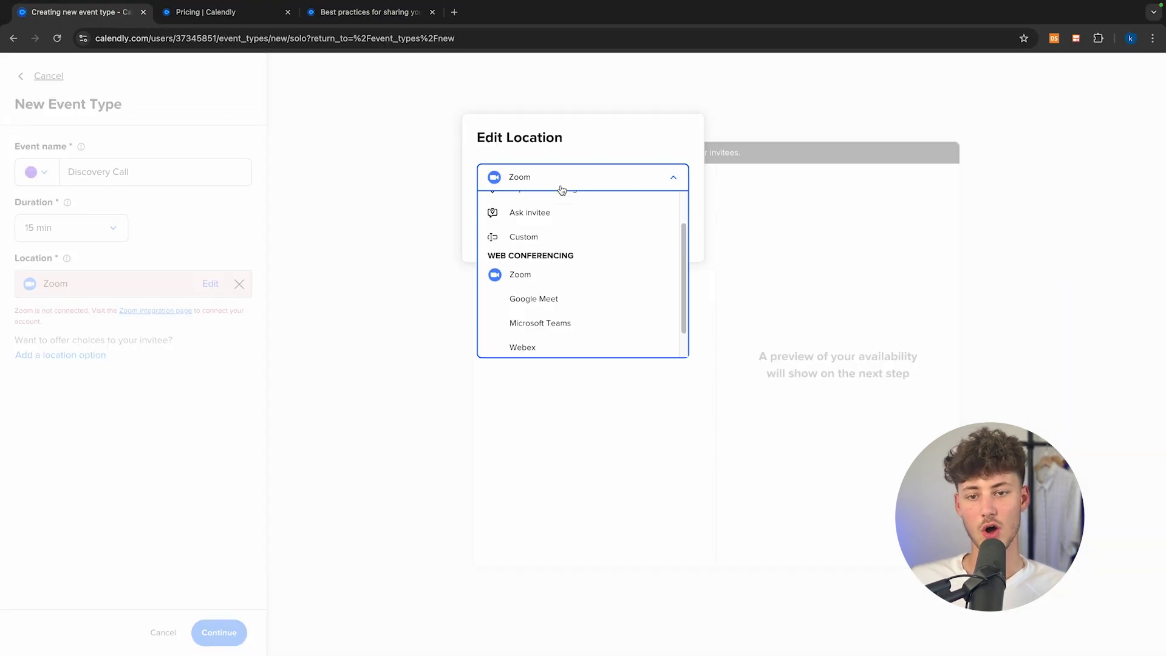
pyautogui.scroll(-1, 544, 276)
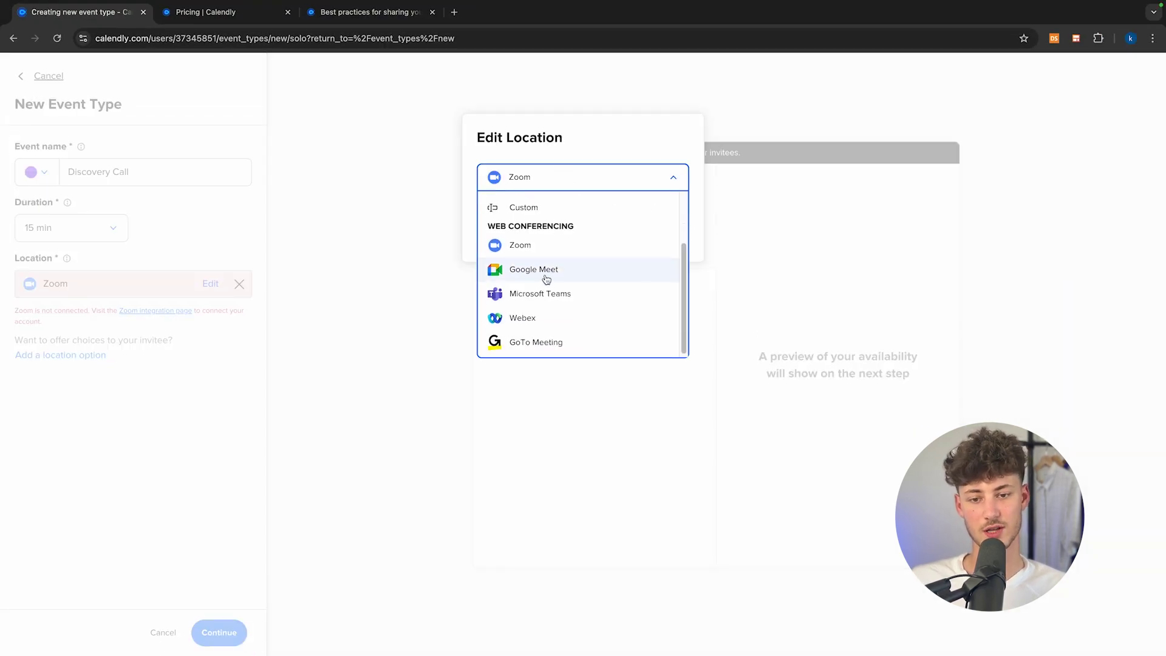
pyautogui.click(543, 271)
pyautogui.click(623, 186)
pyautogui.scroll(2, 577, 271)
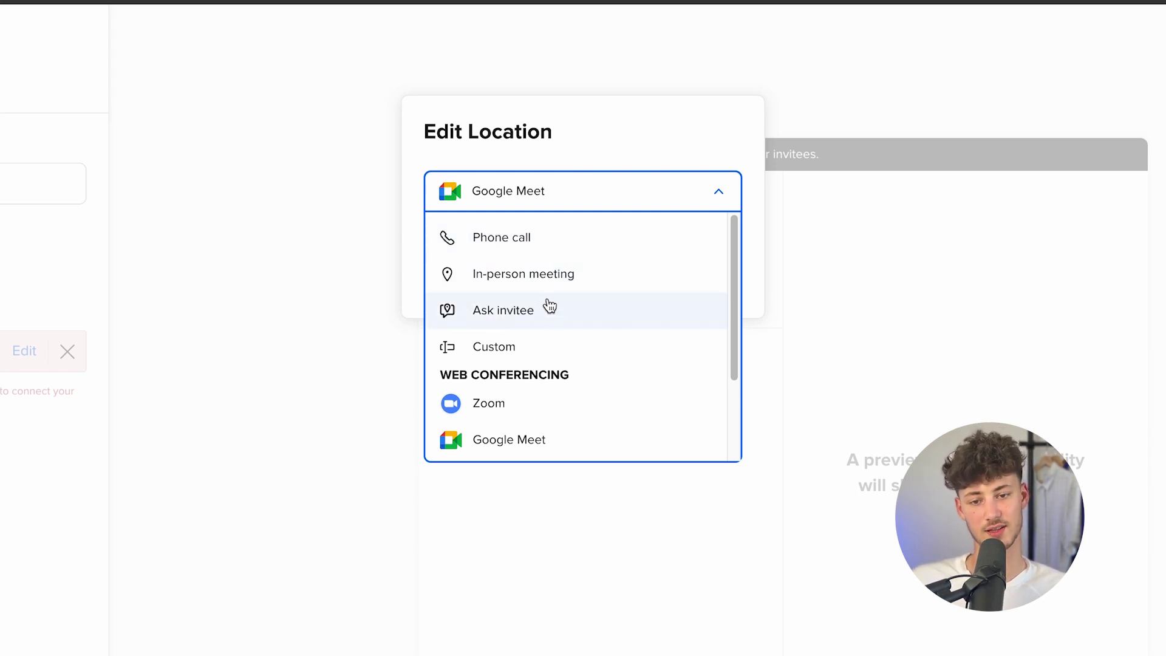
pyautogui.click(517, 343)
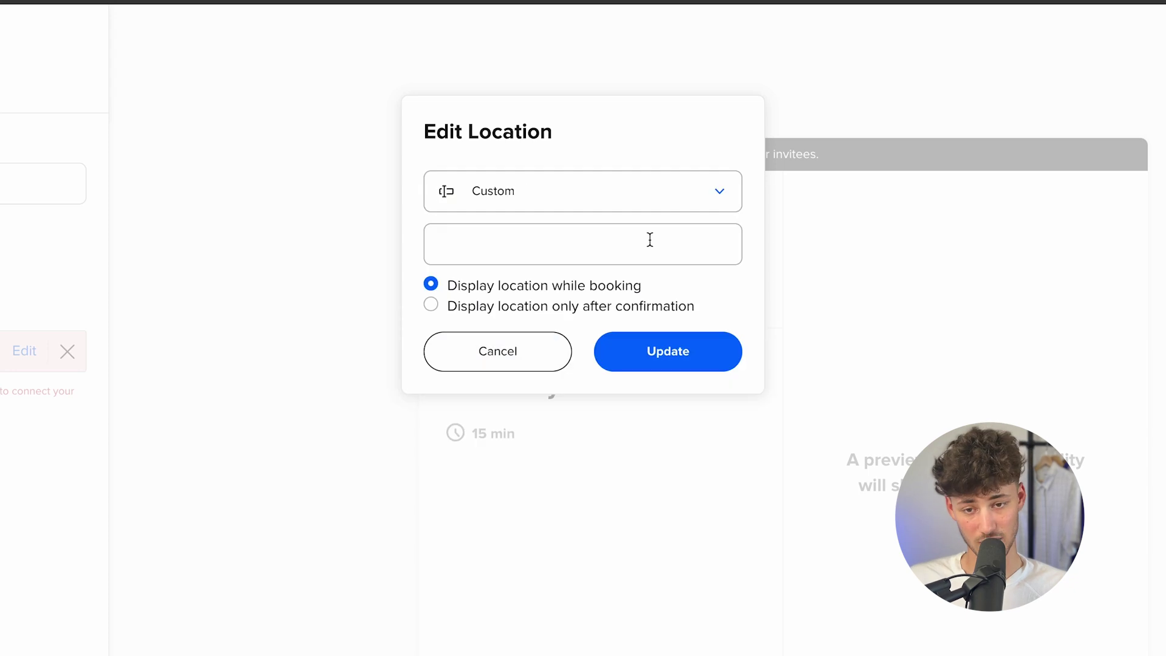
pyautogui.click(537, 191)
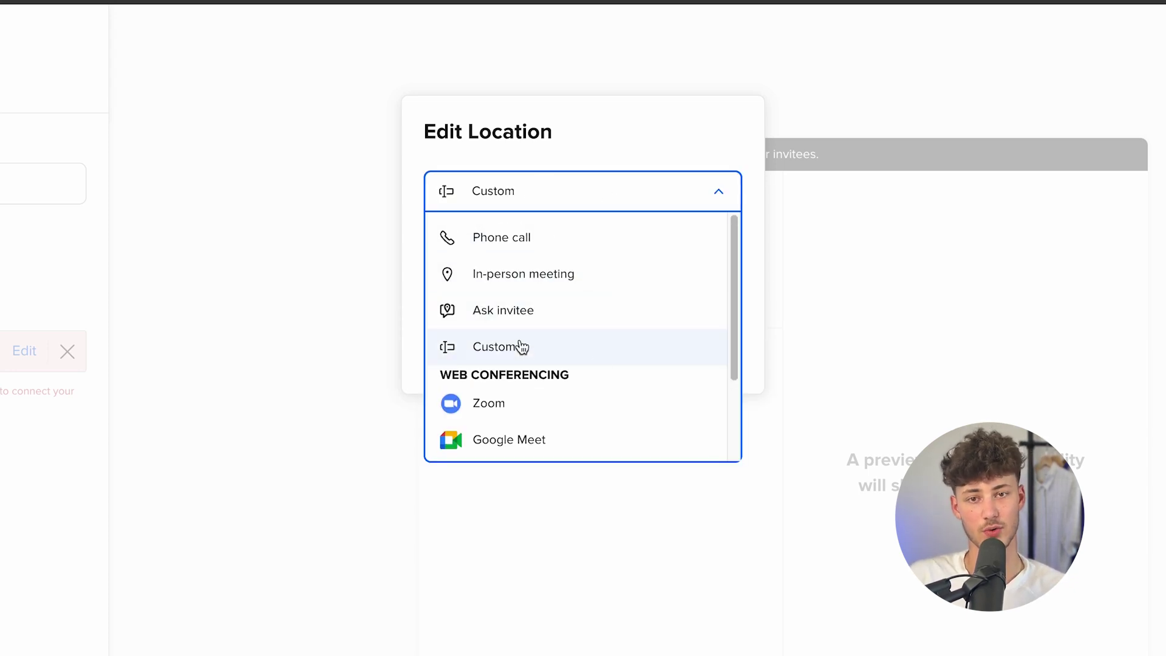
pyautogui.click(546, 274)
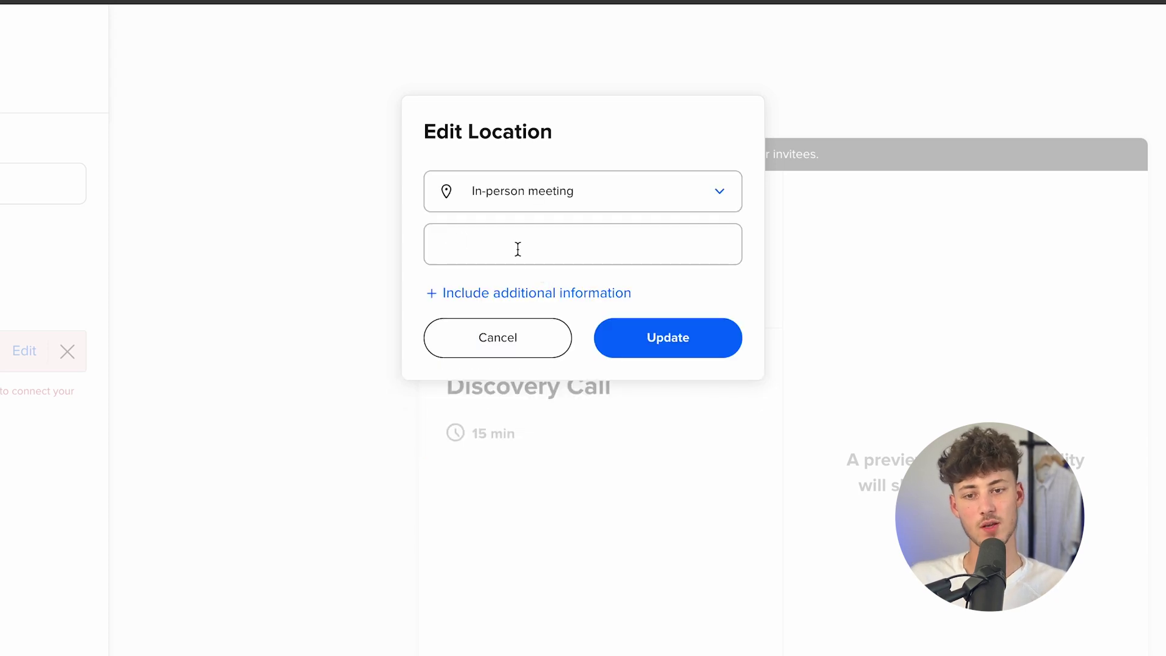
pyautogui.click(658, 205)
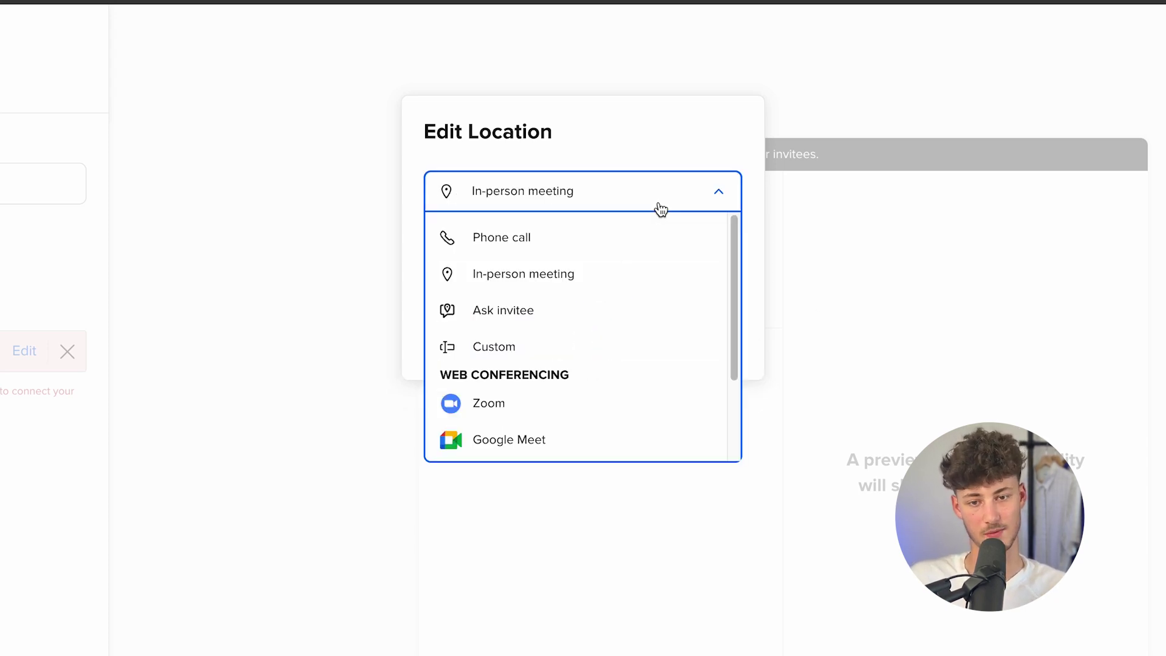
pyautogui.scroll(-2, 533, 440)
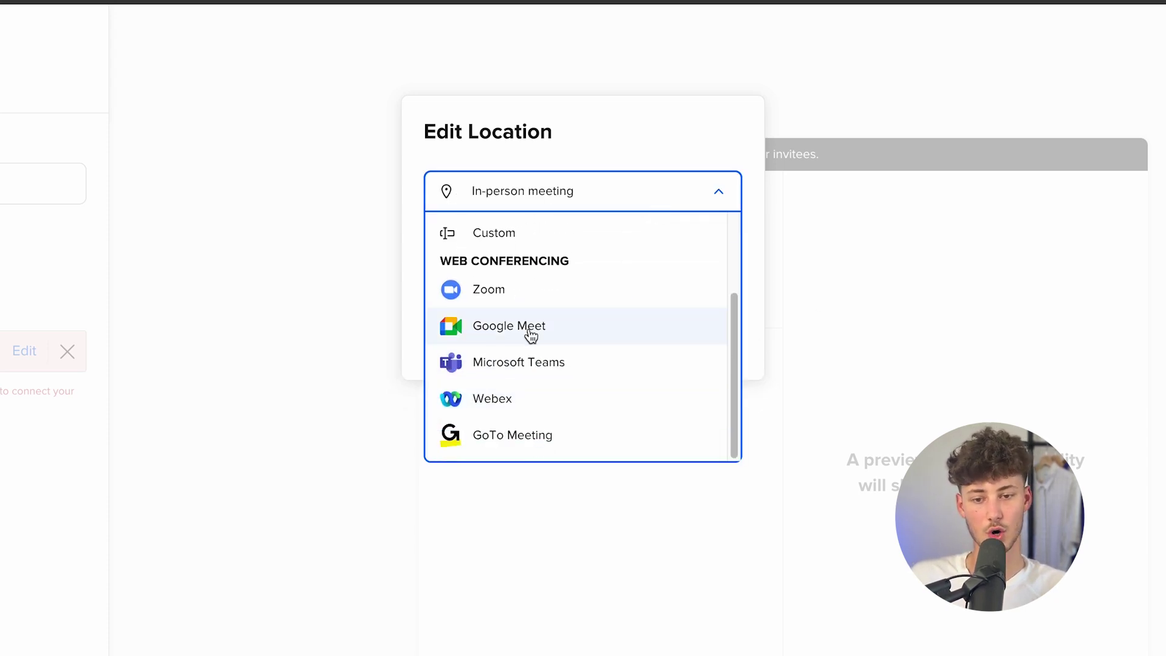
pyautogui.click(524, 328)
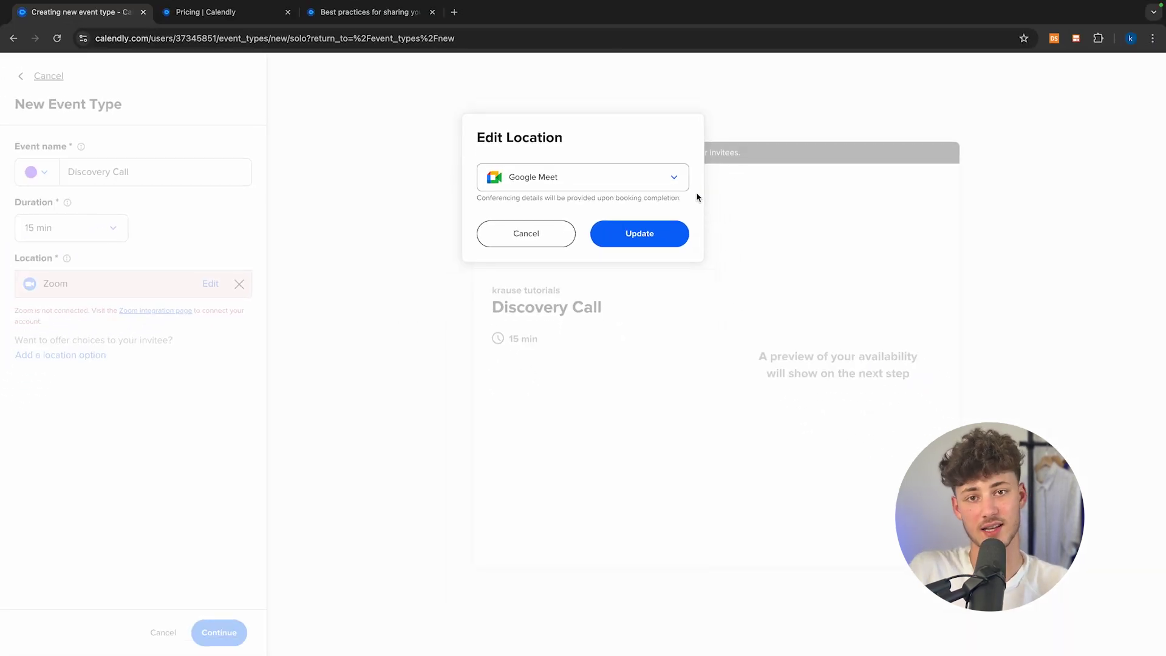
pyautogui.click(666, 225)
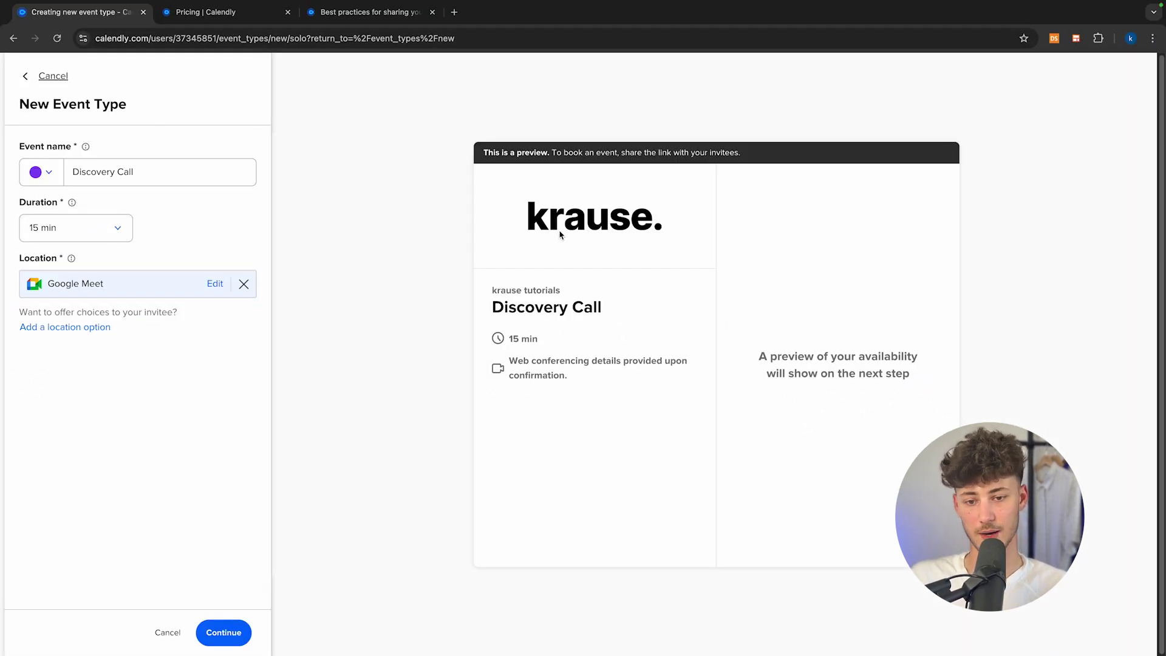
# - Inspect the web conferencing note, skip a second location, and create the event type
pyautogui.moveTo(445, 417); pyautogui.dragTo(701, 374)
pyautogui.click(494, 354)
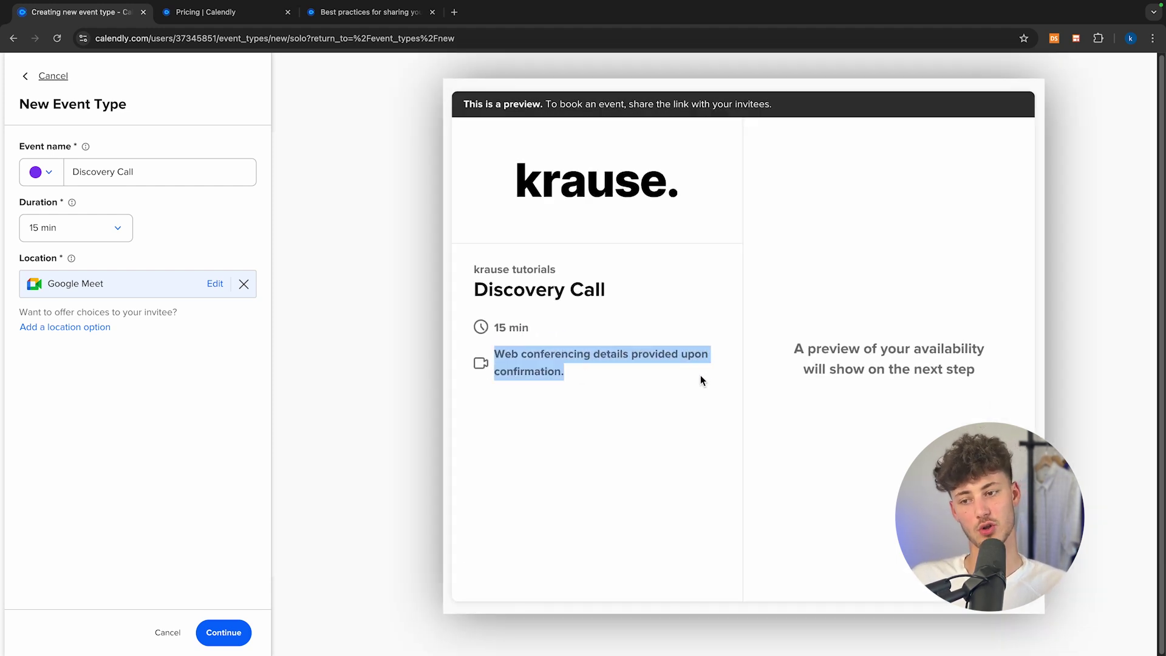
pyautogui.click(701, 374)
pyautogui.click(99, 328)
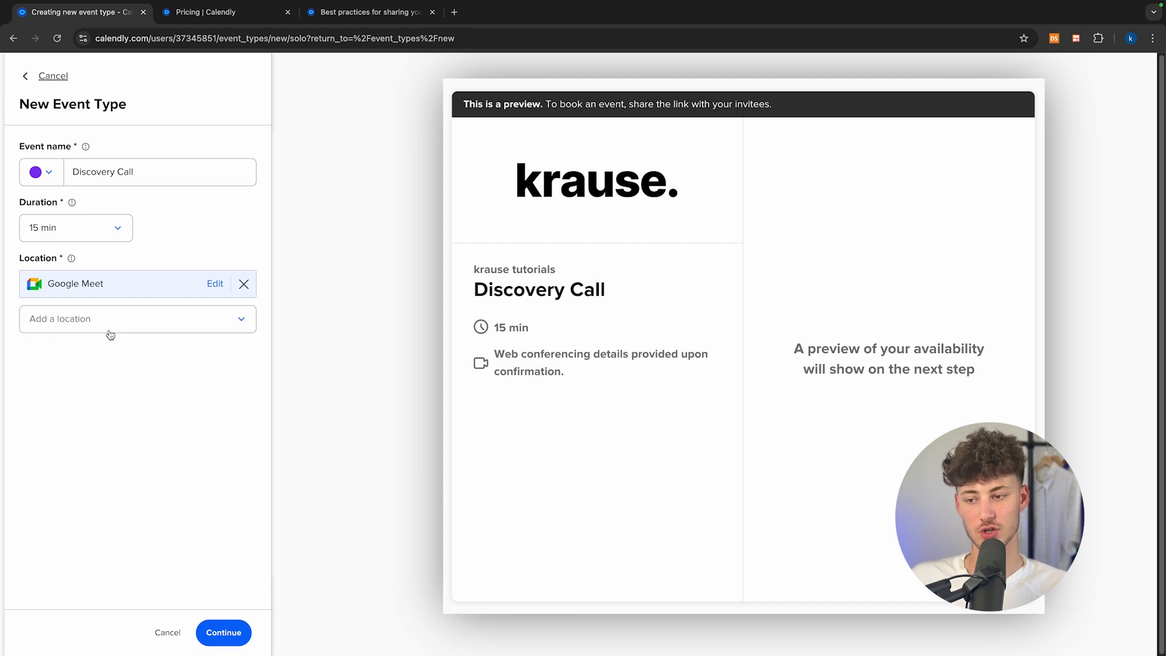
pyautogui.click(117, 329)
pyautogui.scroll(-2, 177, 401)
pyautogui.scroll(2, 177, 400)
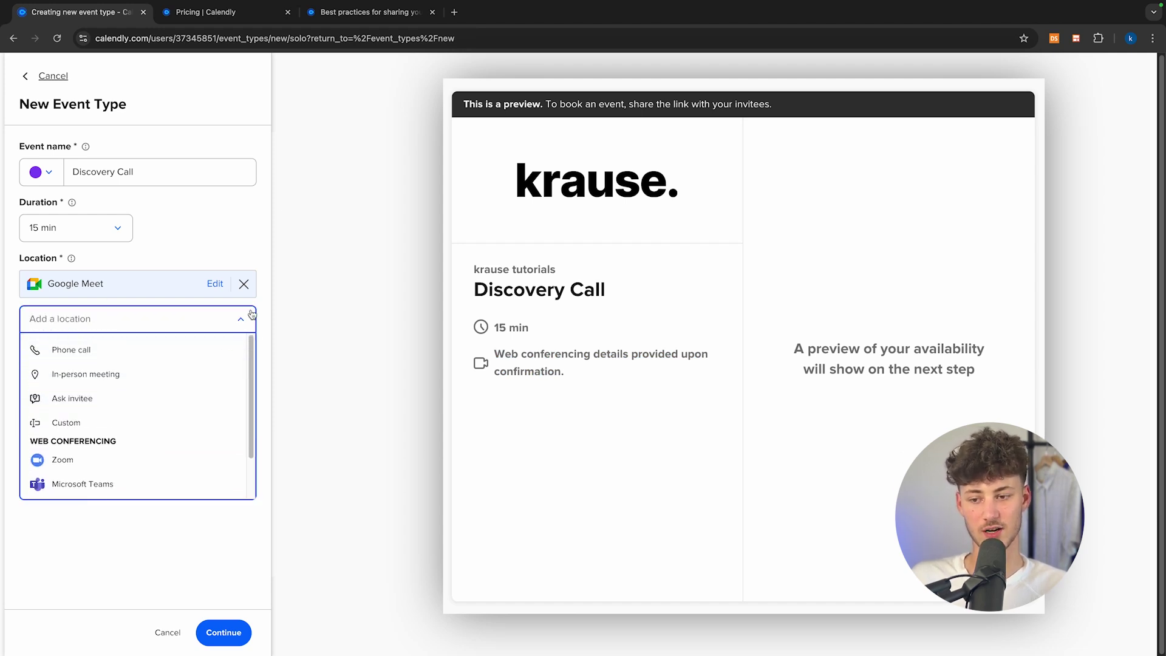
pyautogui.click(246, 320)
pyautogui.click(225, 633)
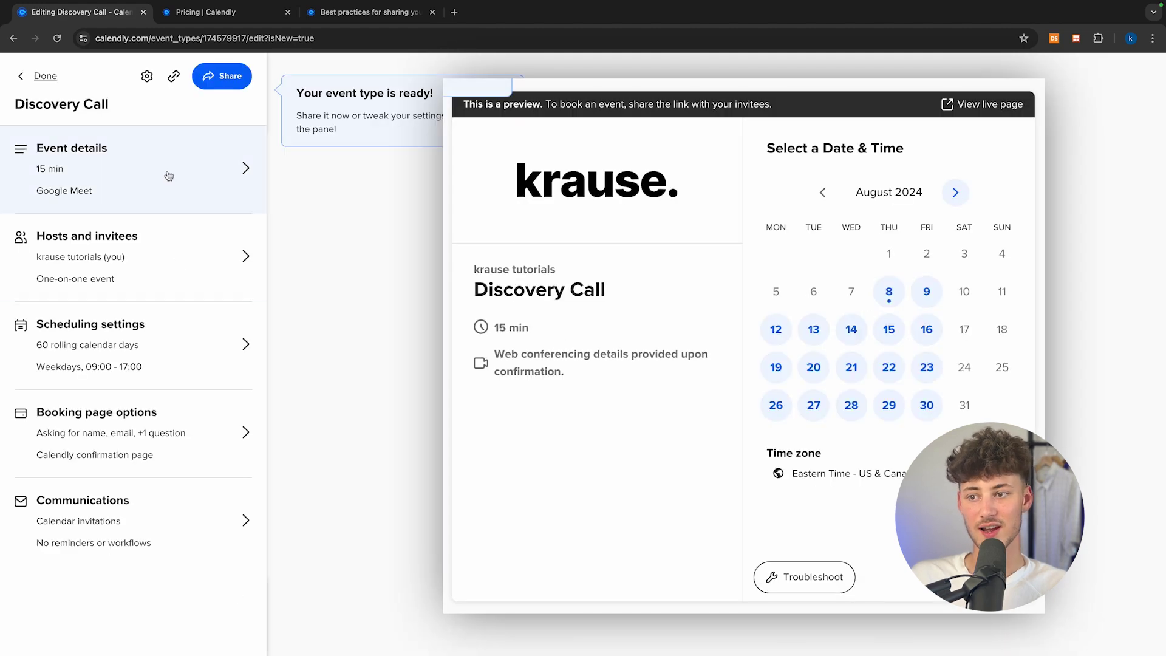
# - Dismiss the ready notice and look at the Event details description field
pyautogui.click(495, 86)
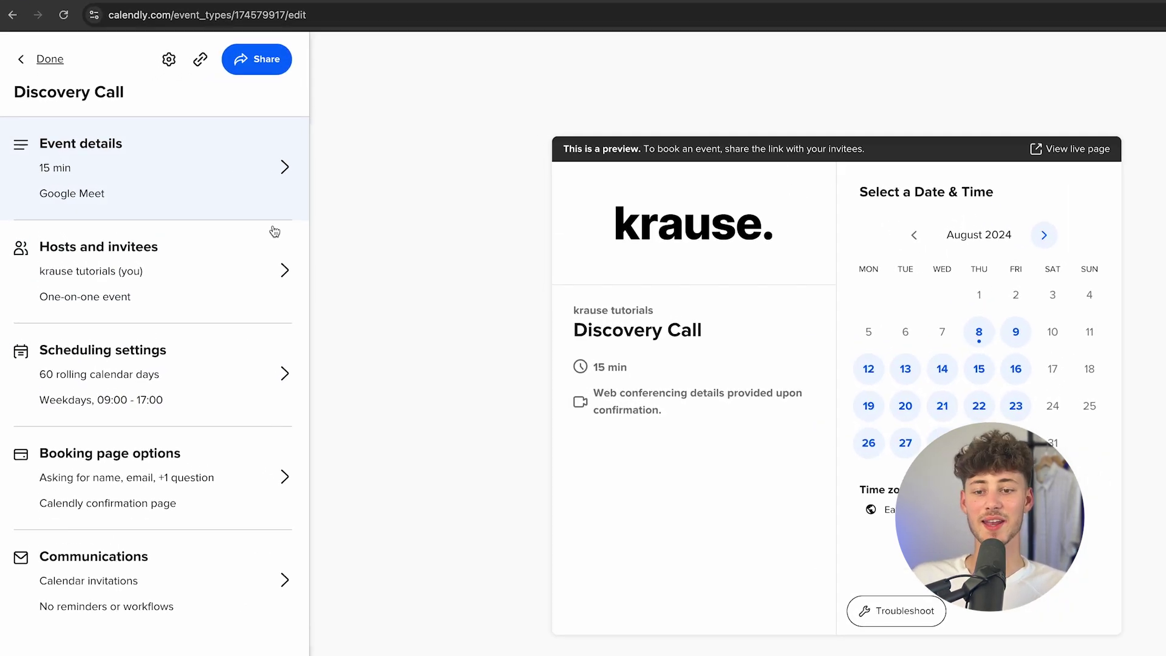
pyautogui.click(300, 180)
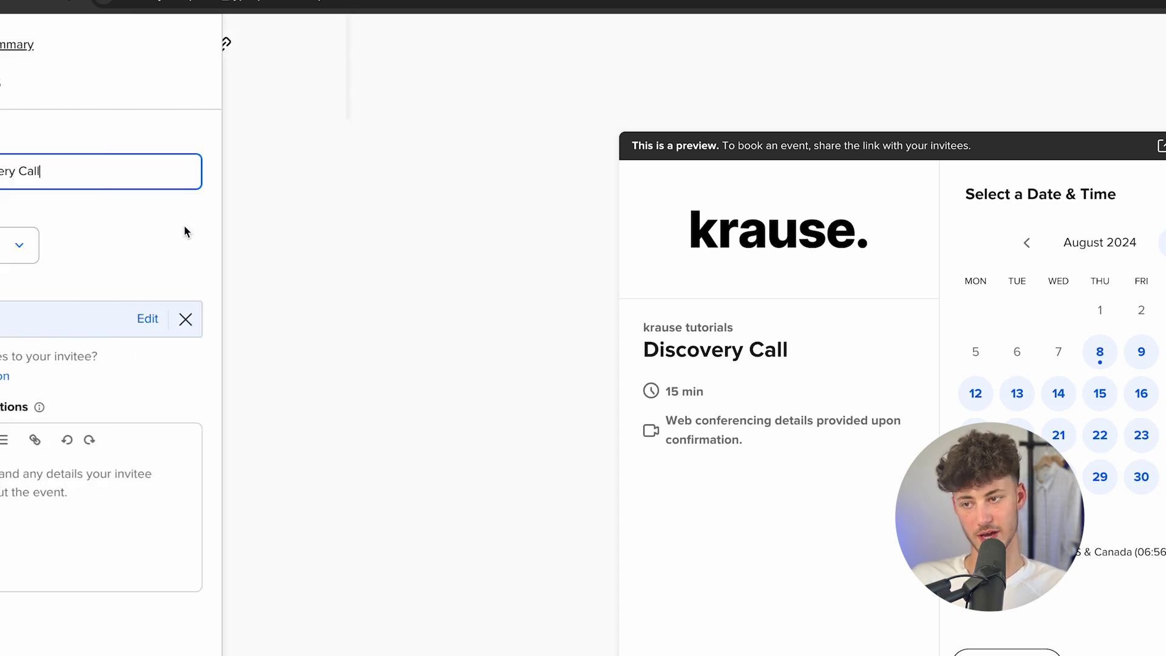
pyautogui.moveTo(15, 414); pyautogui.dragTo(138, 416)
pyautogui.click(145, 482)
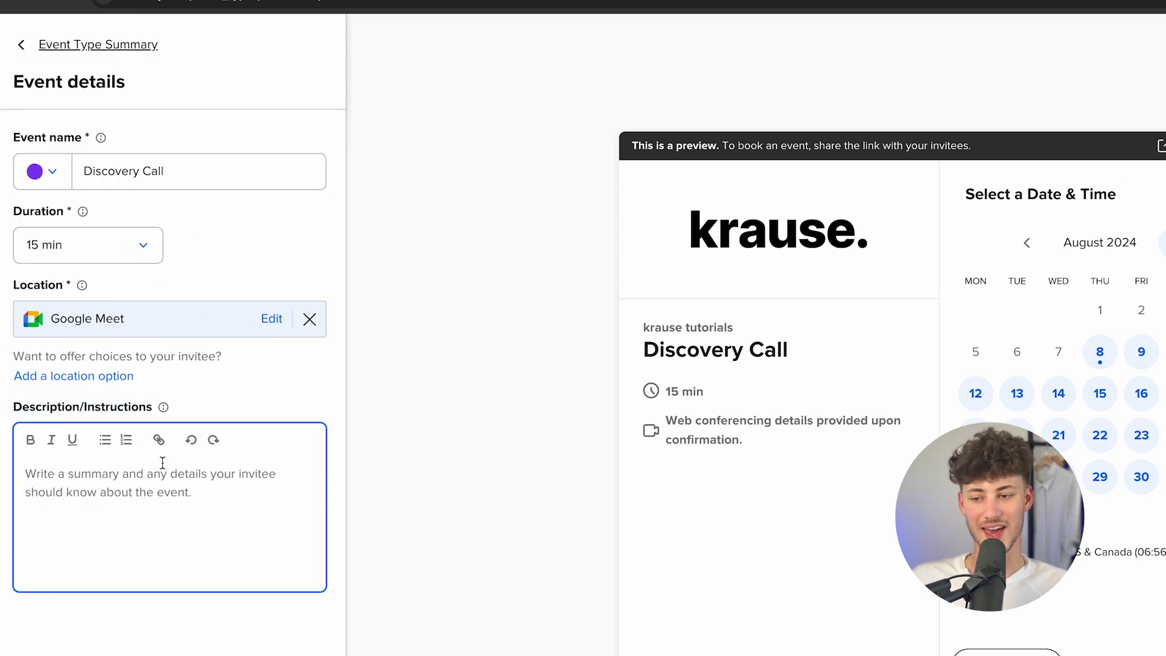
pyautogui.click(29, 46)
# - Check Hosts and invitees, then view Scheduling settings: 60 days, weekdays 09:00–17:00
pyautogui.click(134, 280)
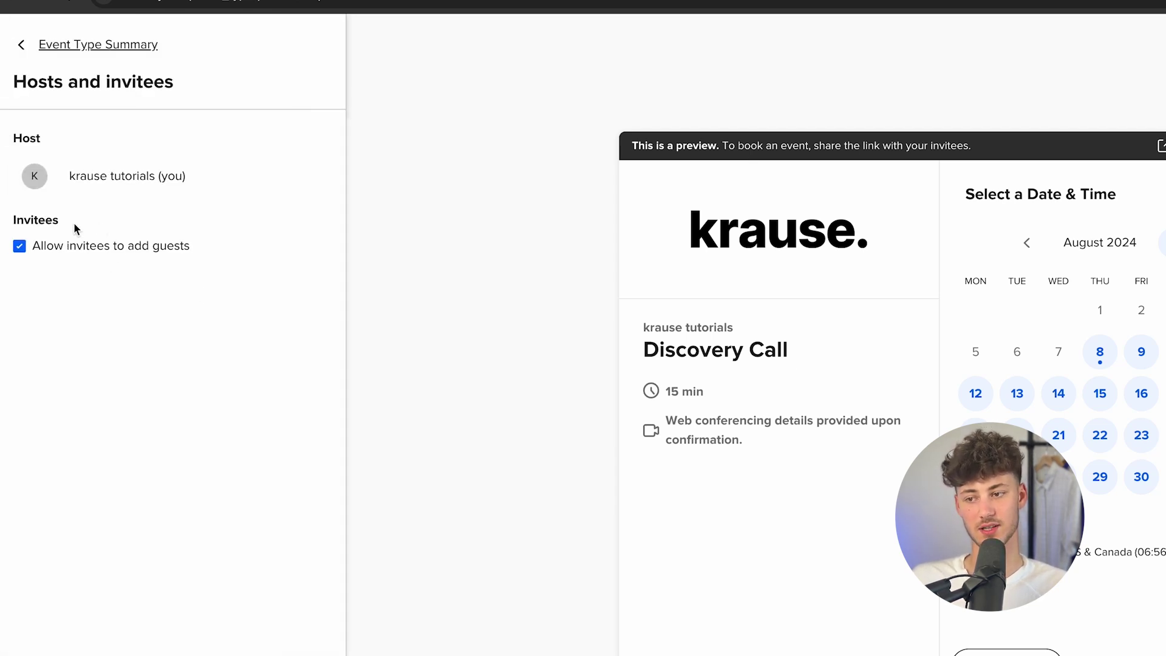
pyautogui.click(20, 46)
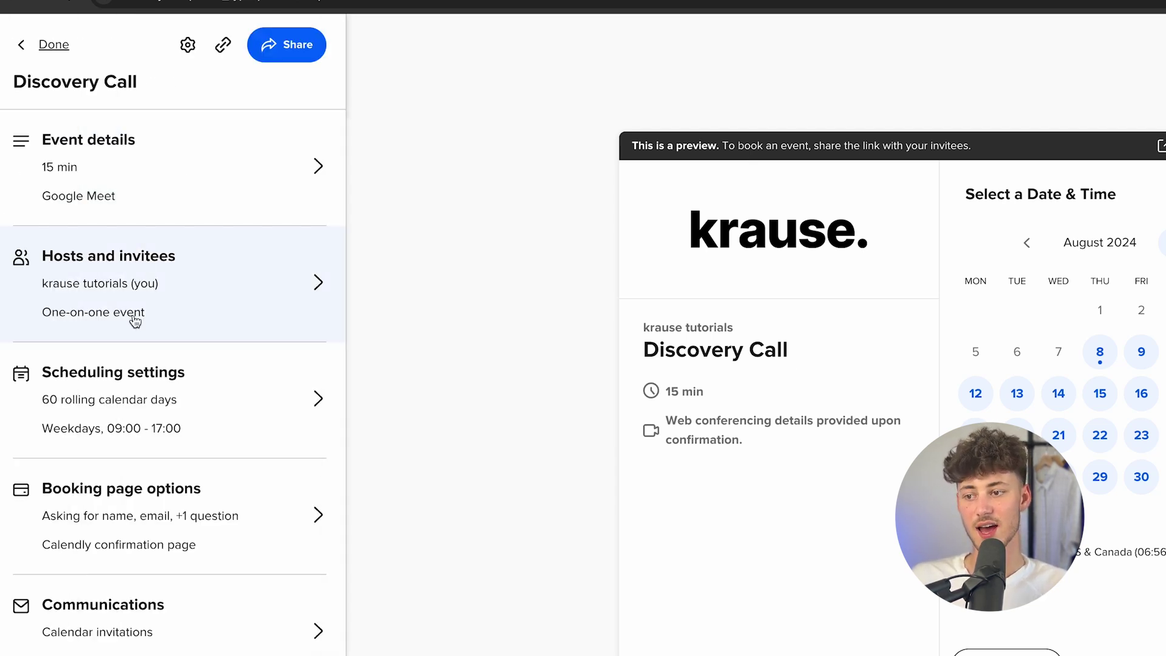
pyautogui.click(143, 376)
pyautogui.moveTo(13, 83); pyautogui.dragTo(203, 81)
# - Scroll down to the event limits section of the Discovery Call scheduling settings
pyautogui.click(190, 91)
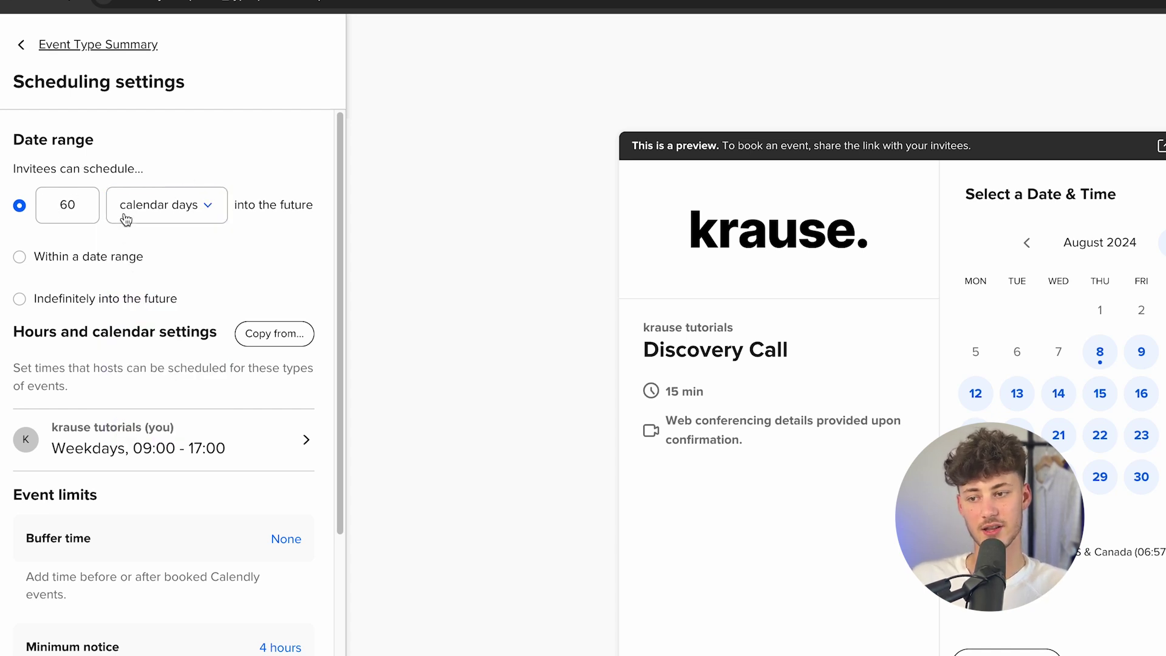
pyautogui.scroll(-4, 139, 225)
pyautogui.moveTo(13, 247); pyautogui.dragTo(94, 250)
pyautogui.click(95, 249)
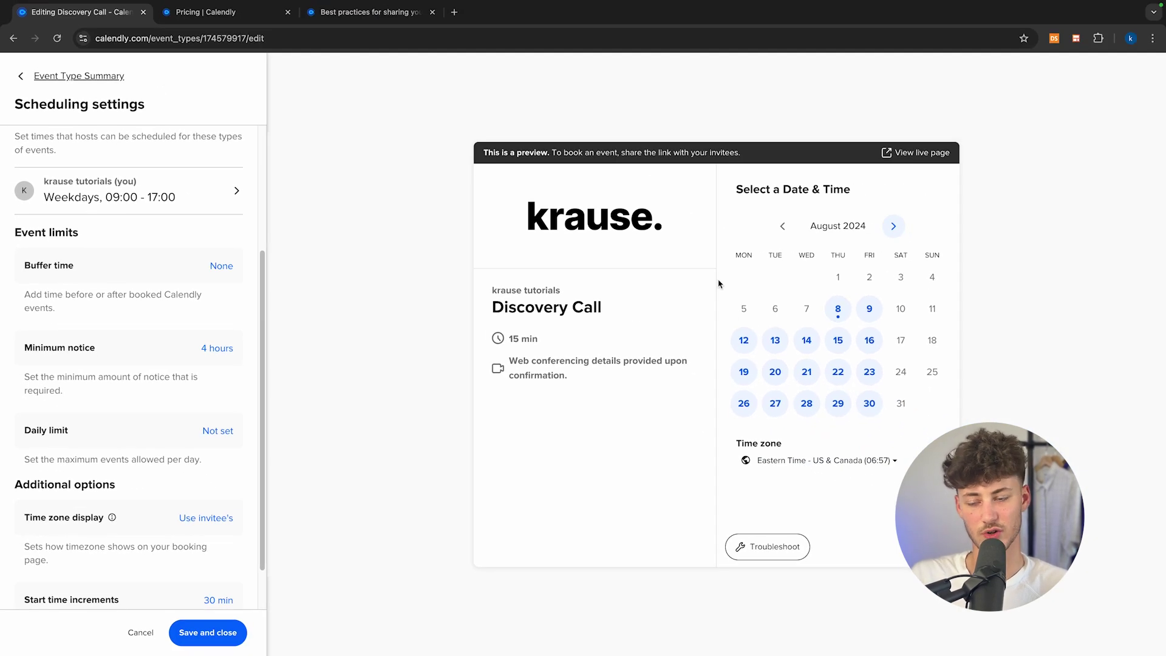
pyautogui.scroll(-1, 222, 299)
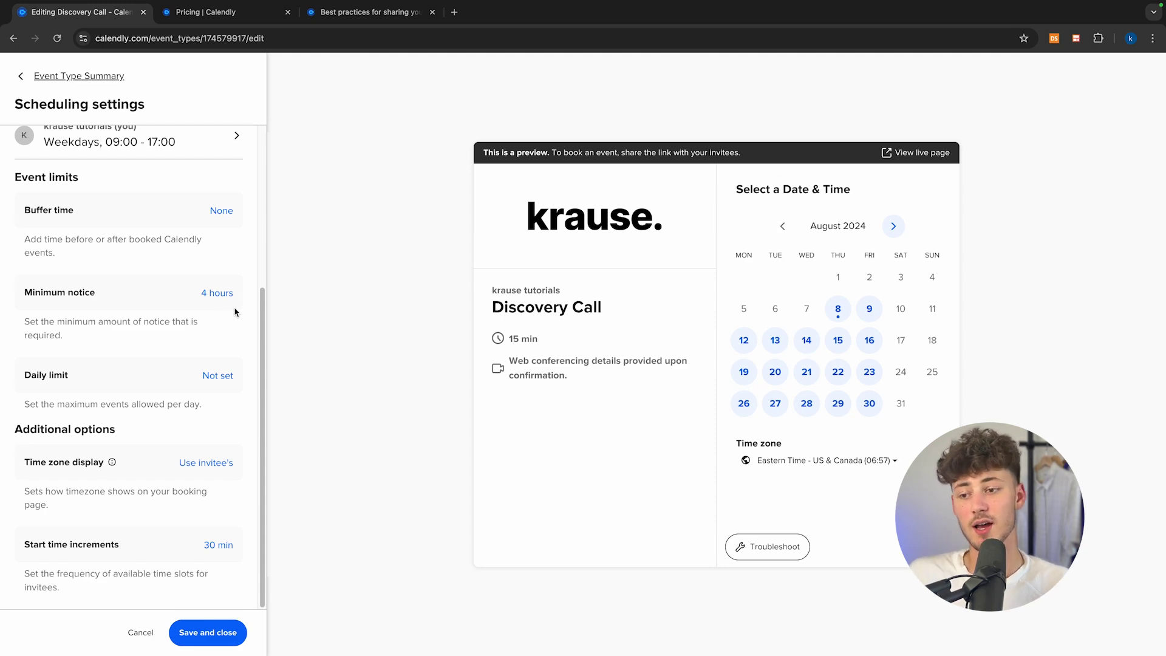
# - Change the minimum notice from 4 hours to 1 day
pyautogui.click(214, 295)
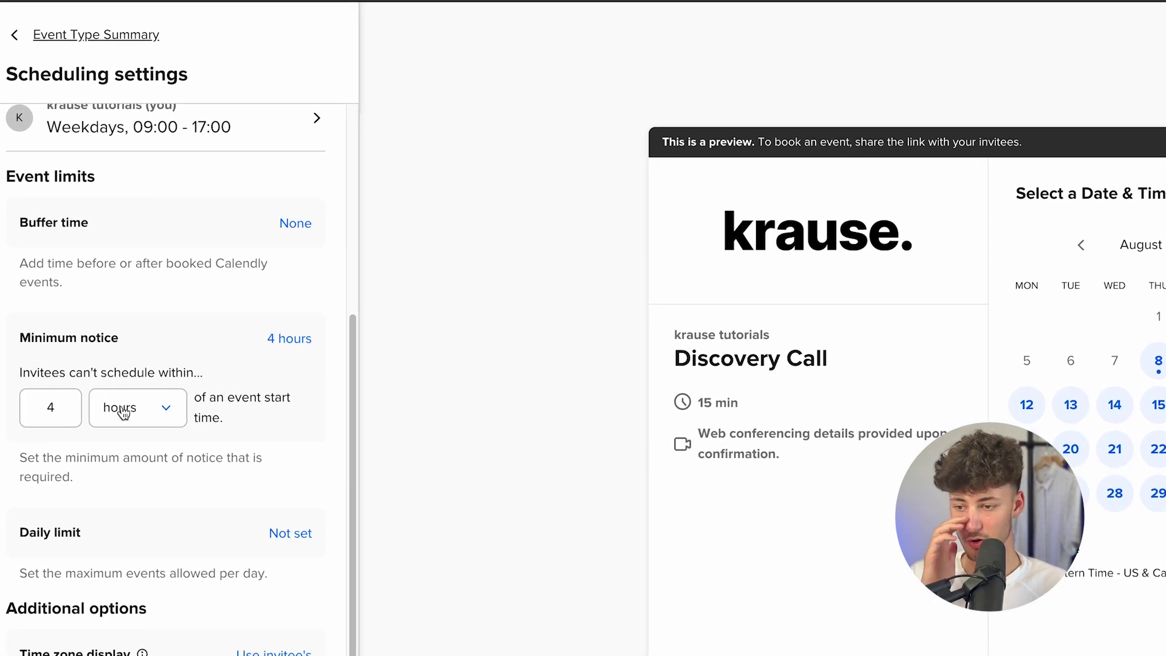
pyautogui.click(132, 350)
pyautogui.click(149, 520)
pyautogui.doubleClick(48, 407)
pyautogui.write('11')
pyautogui.press('BackSpace')
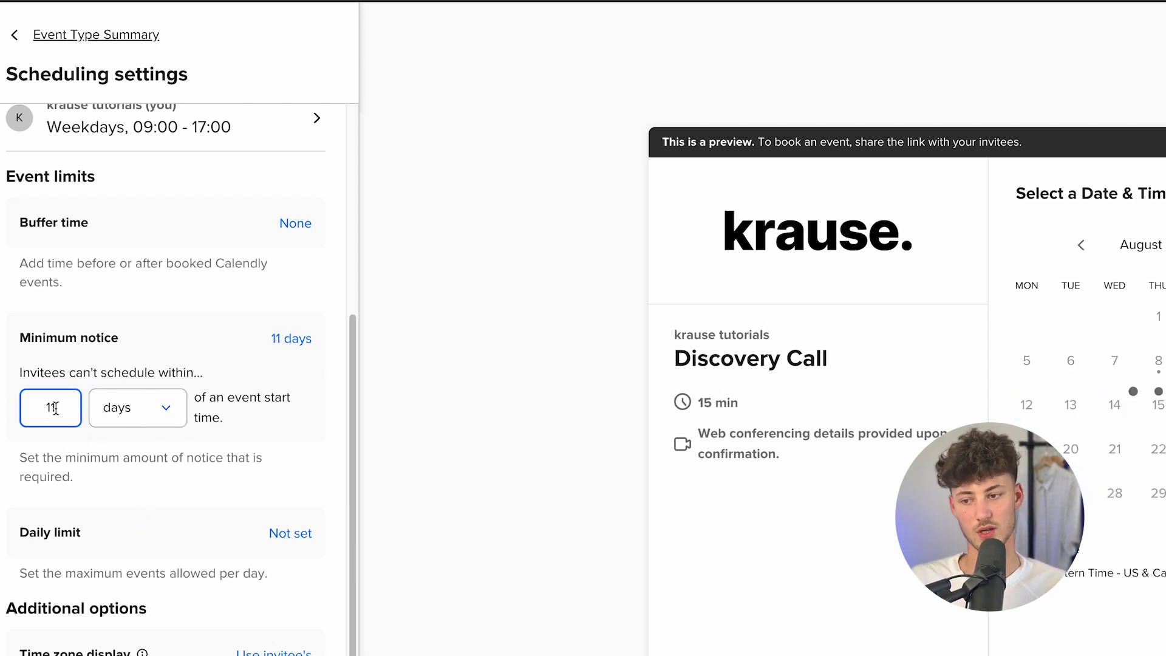
pyautogui.click(472, 334)
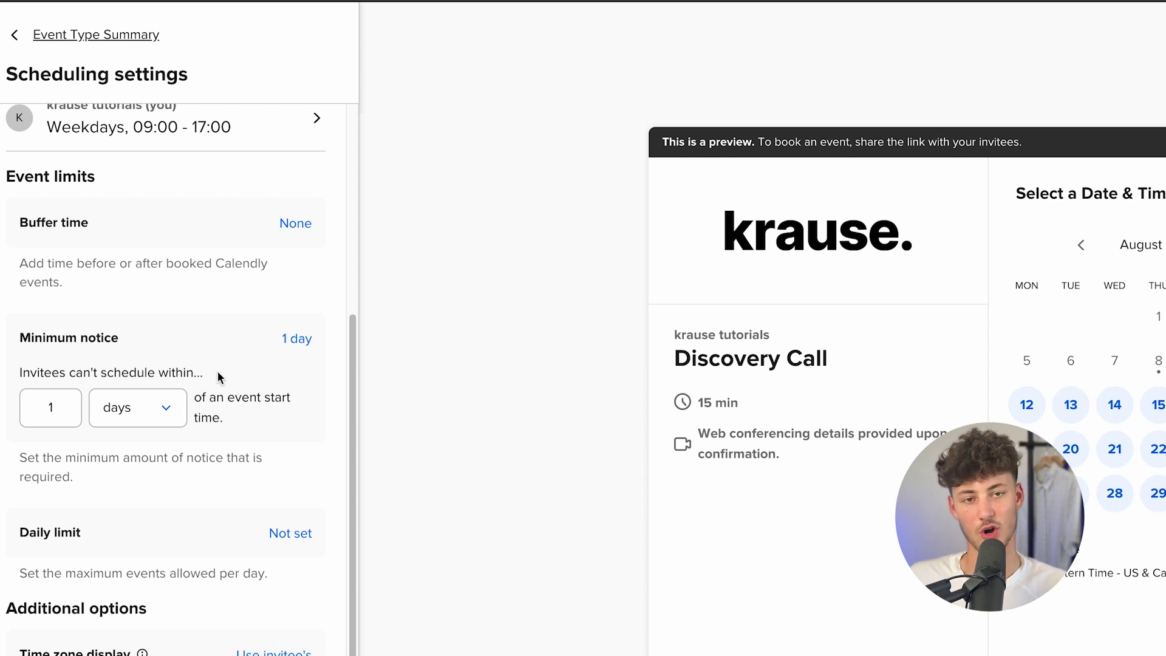
pyautogui.scroll(-2, 232, 376)
pyautogui.click(44, 328)
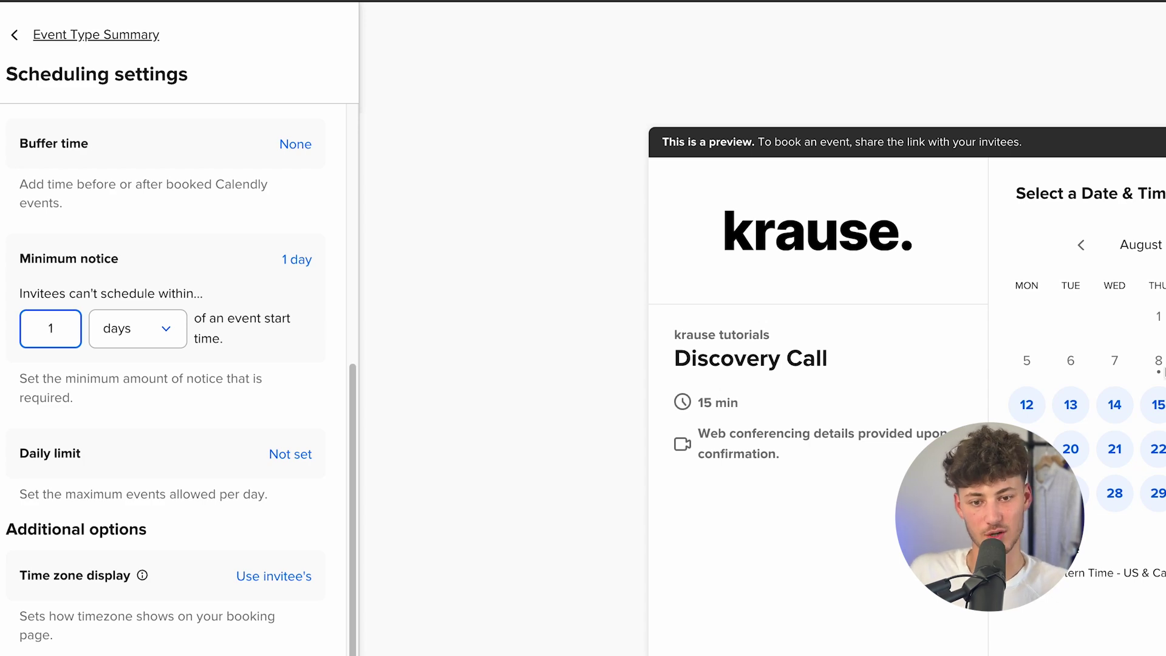
# - Commit the 1-day notice and keep the time zone display on the invitee's time zone after trying Lock
pyautogui.click(174, 434)
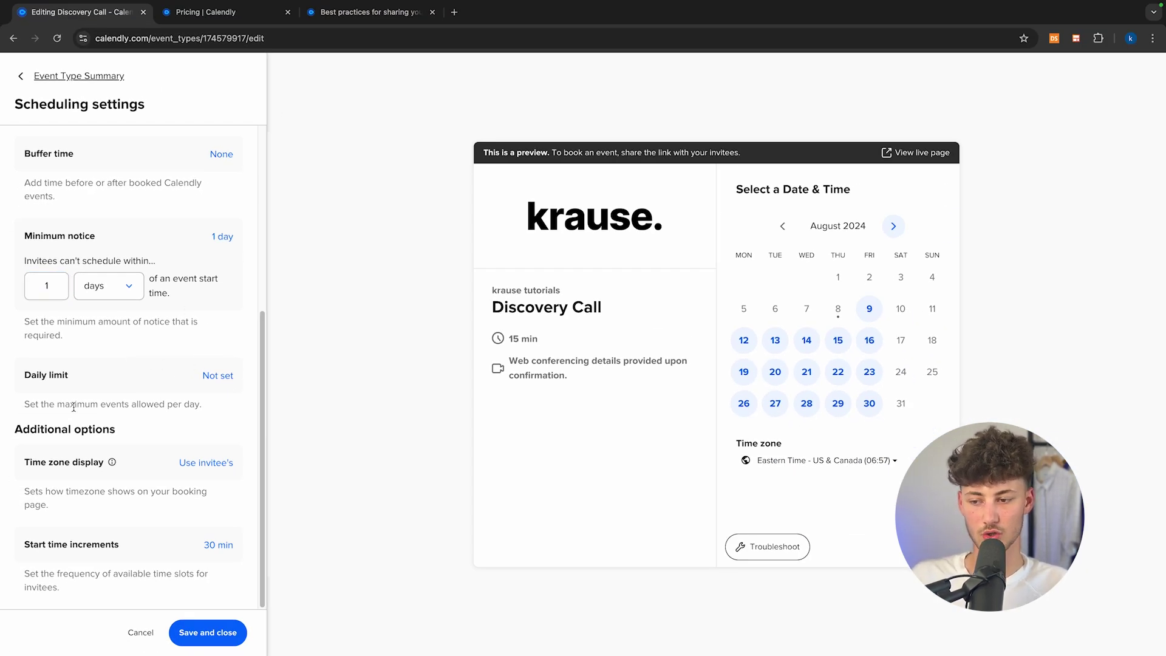
pyautogui.moveTo(16, 428); pyautogui.dragTo(133, 439)
pyautogui.click(66, 464)
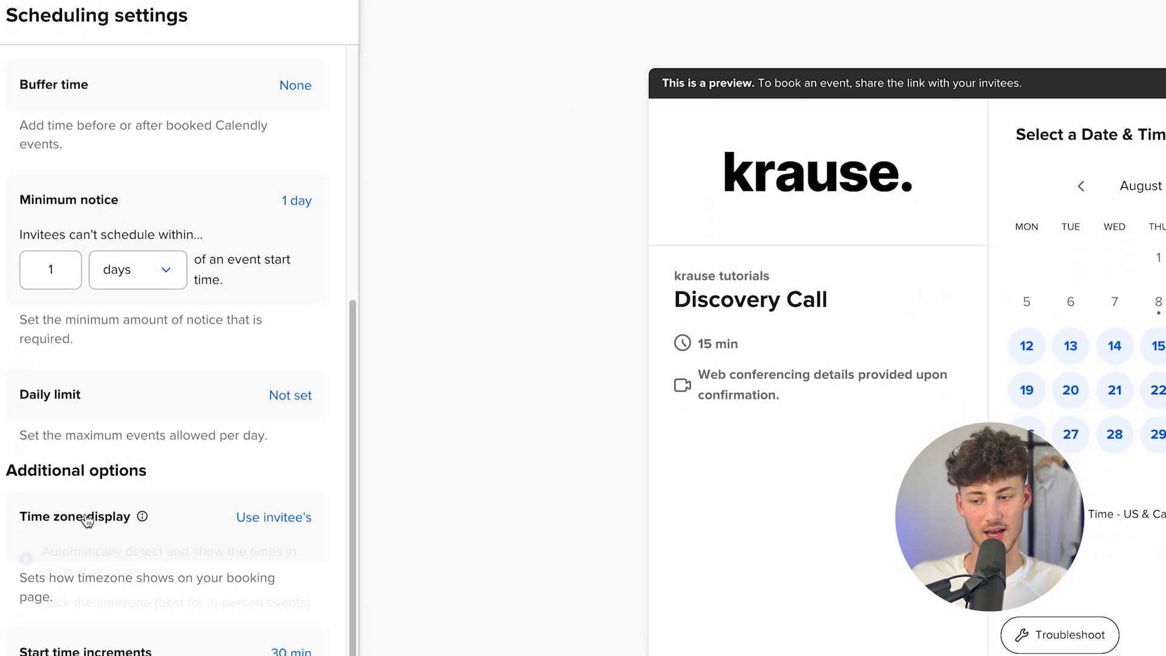
pyautogui.scroll(-1, 182, 364)
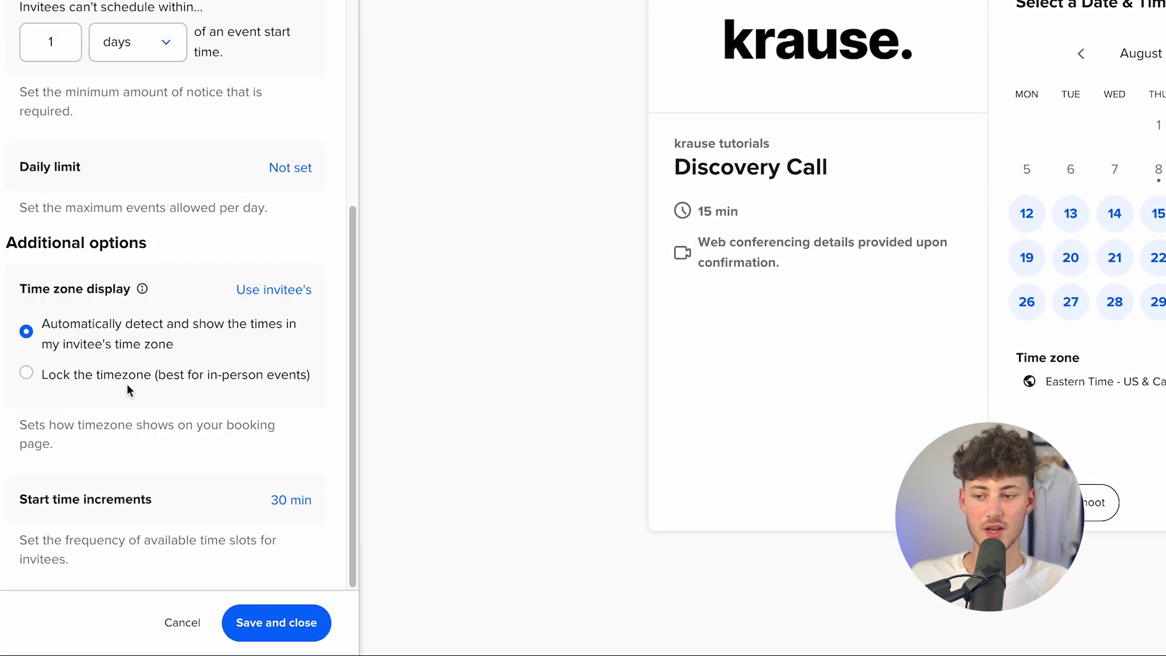
pyautogui.moveTo(42, 326); pyautogui.dragTo(299, 360)
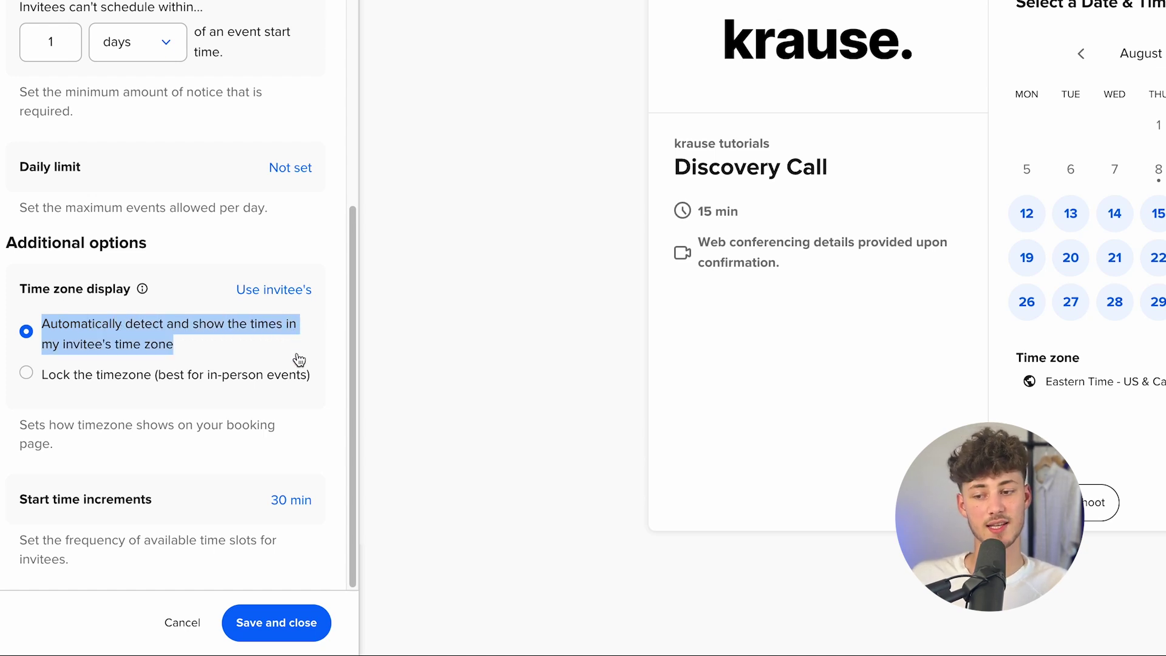
pyautogui.click(117, 375)
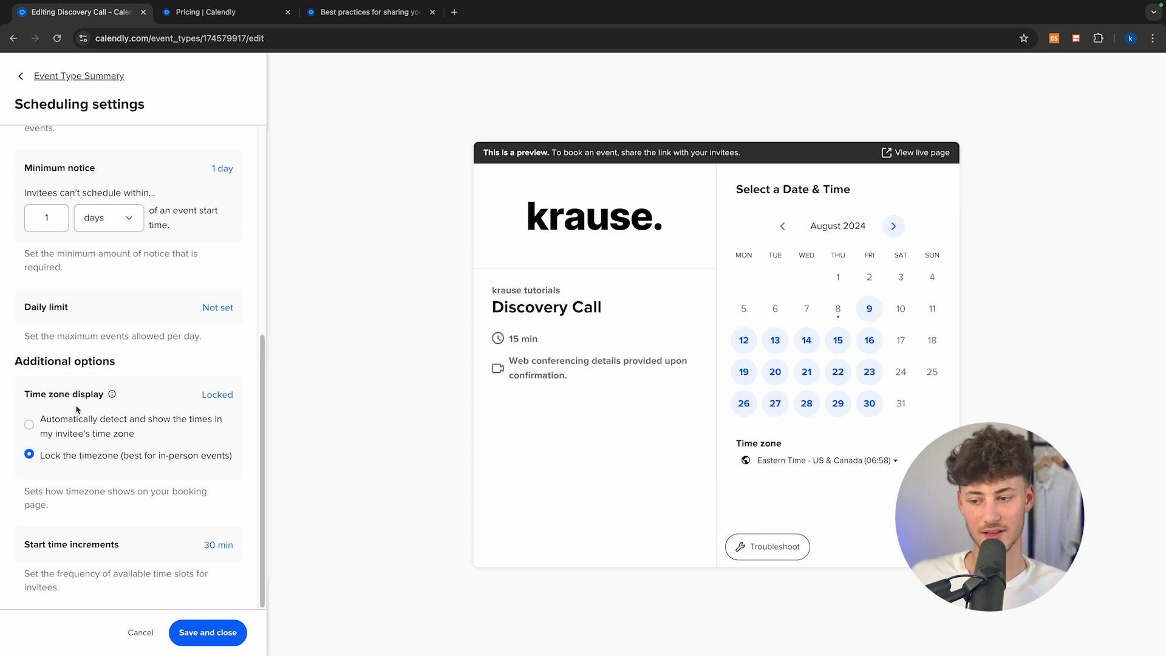
pyautogui.click(54, 424)
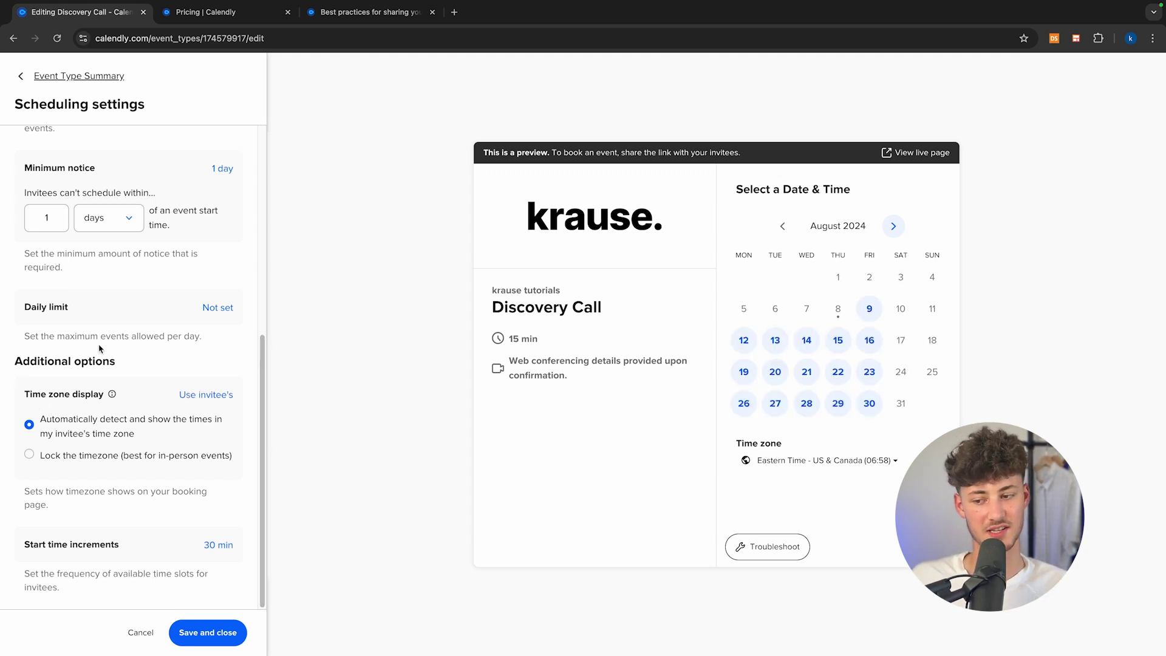
pyautogui.click(69, 397)
# - Save the scheduling settings, then reopen them to show the Mon–Fri 09:00–17:00 weekly hours
pyautogui.click(109, 545)
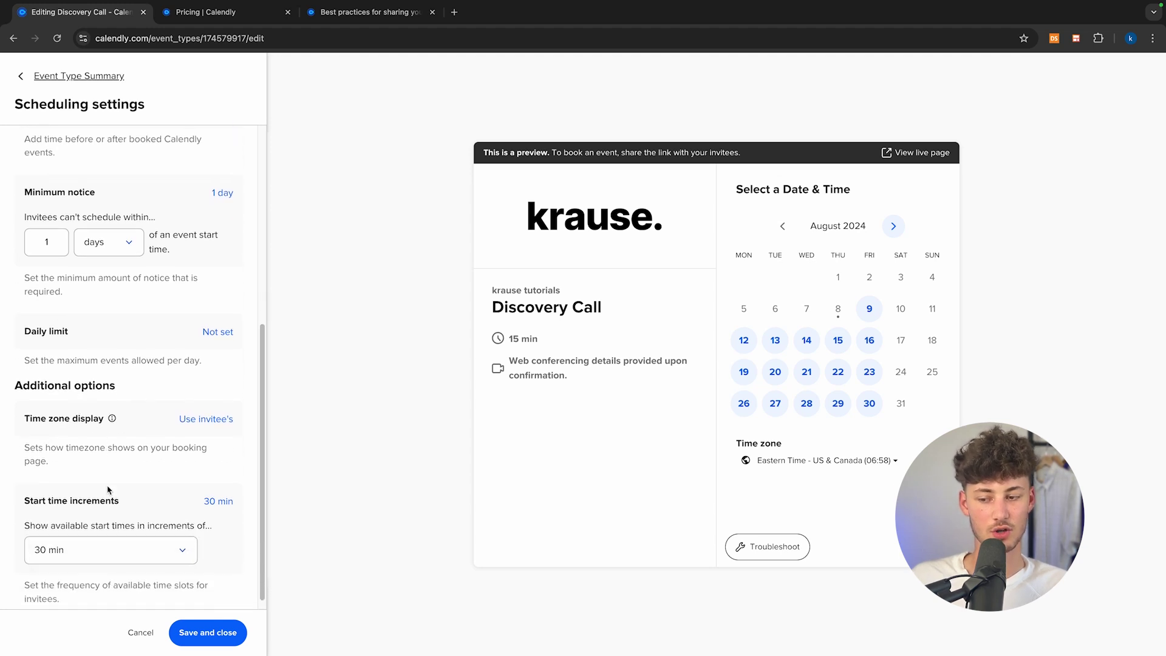
pyautogui.click(213, 630)
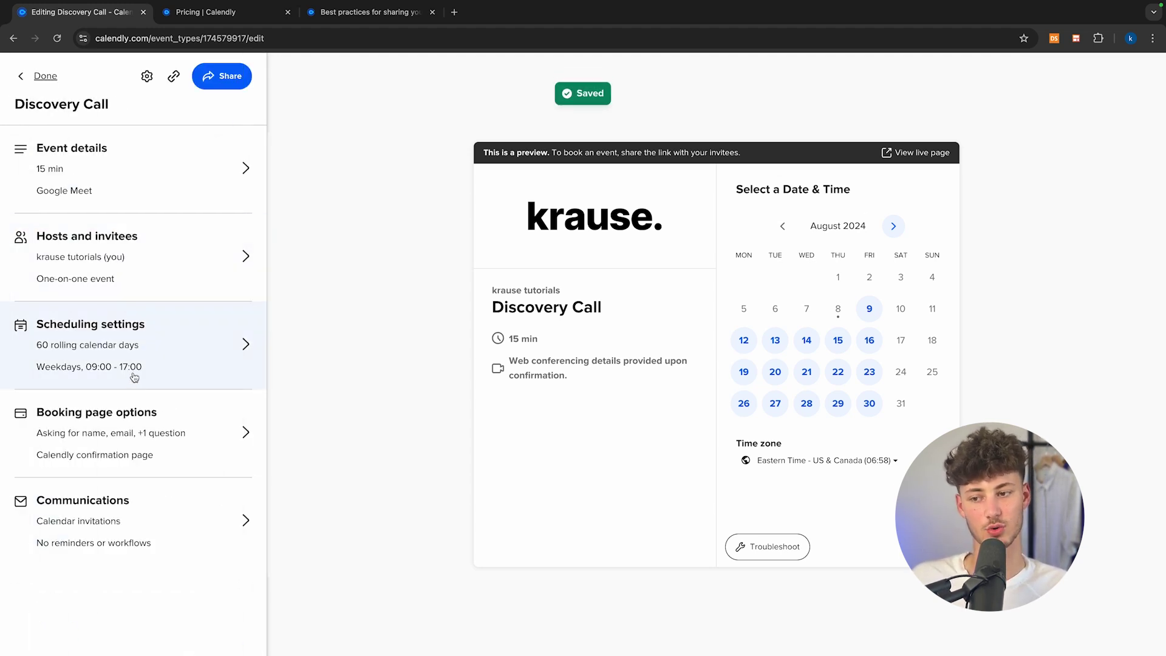
pyautogui.click(134, 378)
pyautogui.scroll(-2, 135, 229)
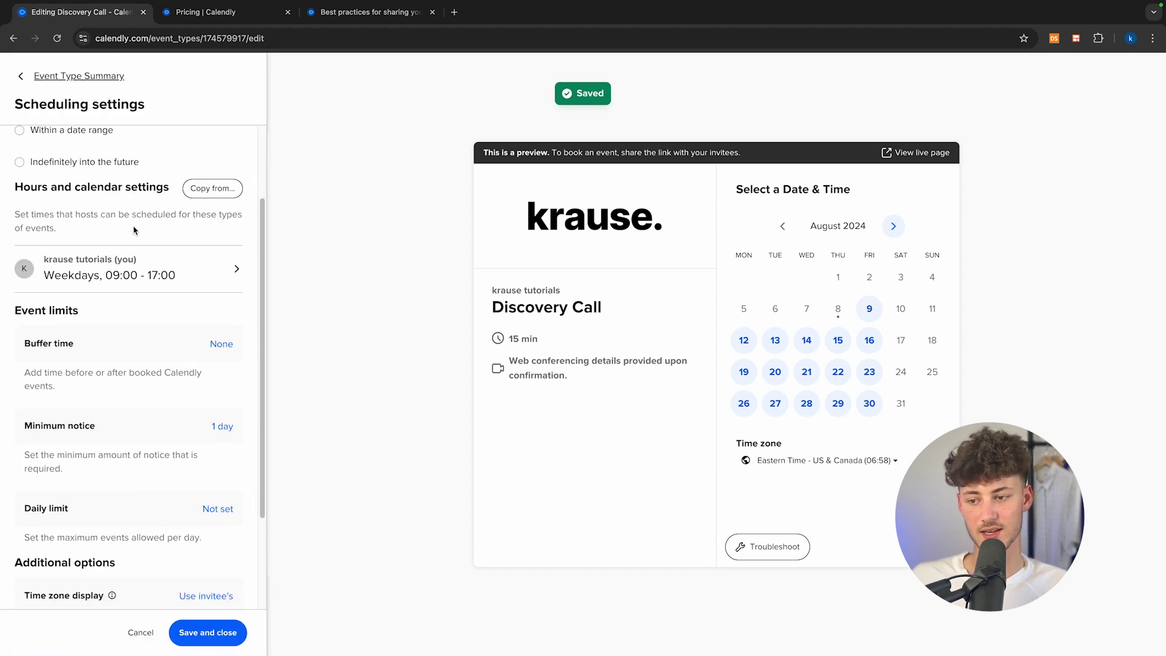
pyautogui.click(138, 279)
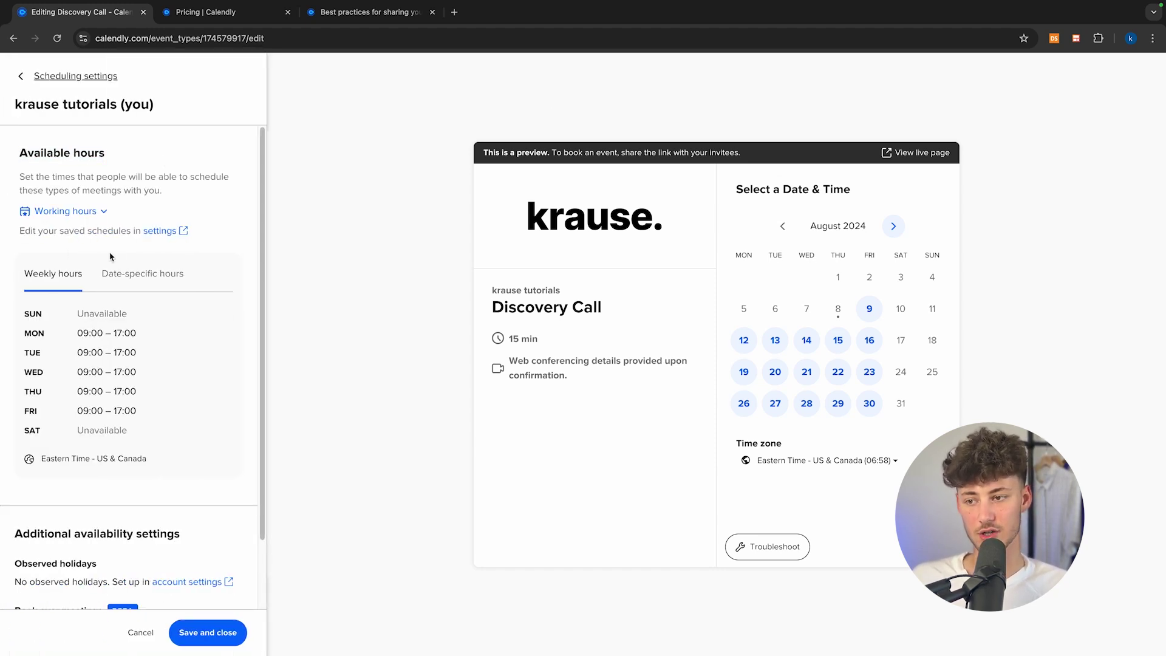
pyautogui.scroll(-2, 147, 261)
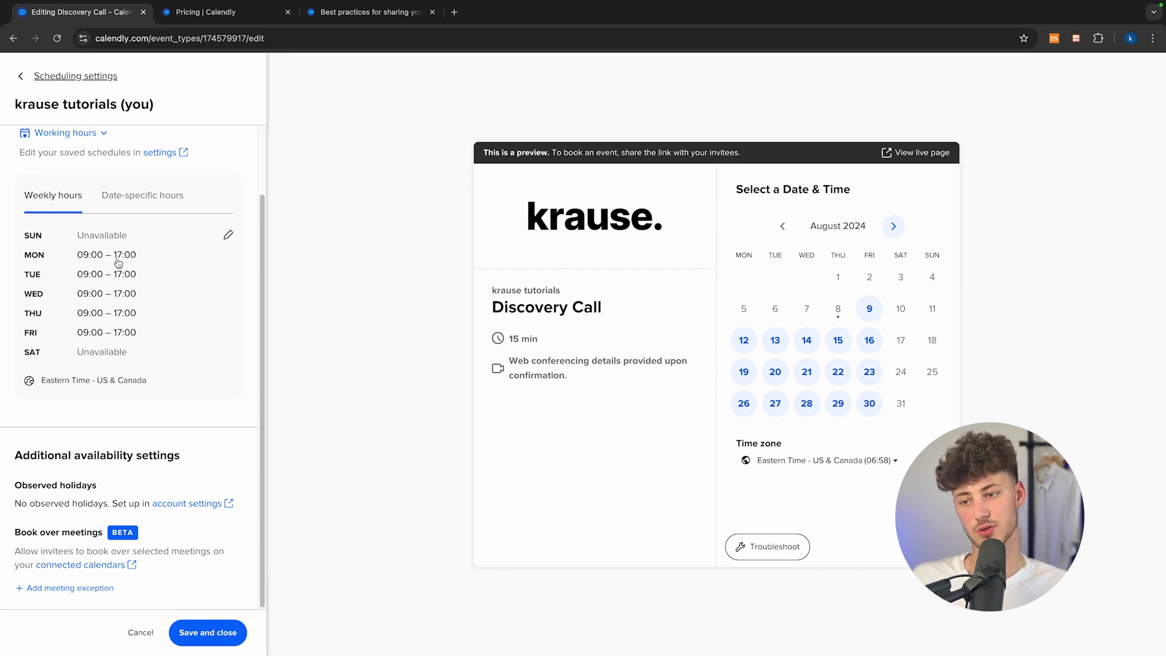
pyautogui.click(228, 235)
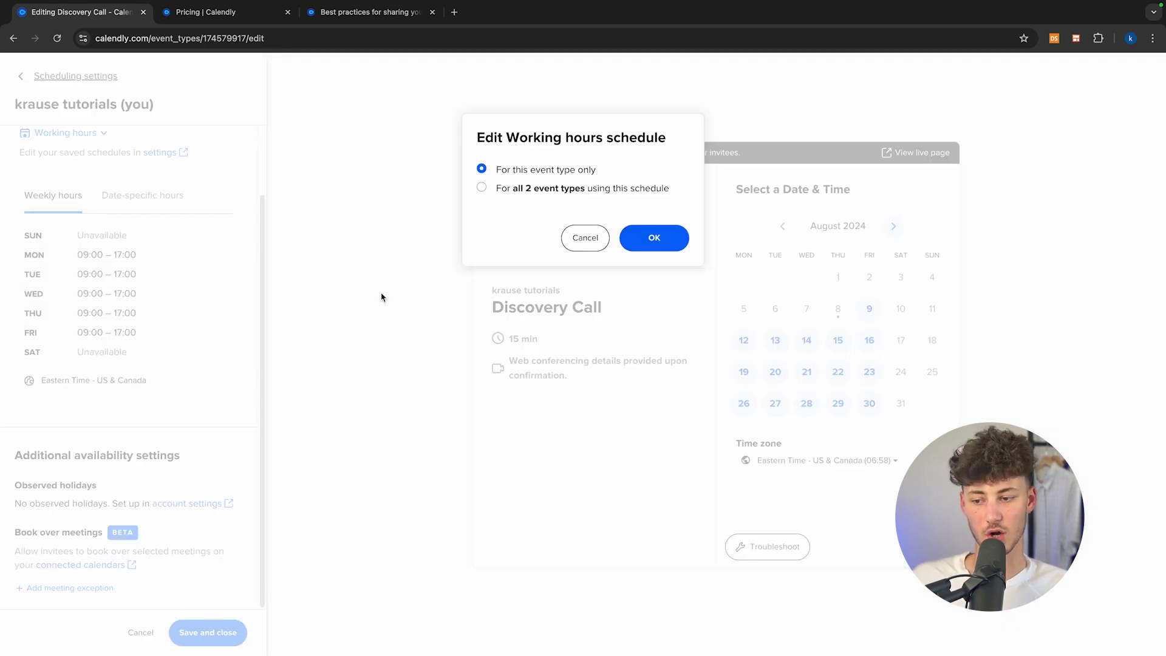
pyautogui.click(585, 238)
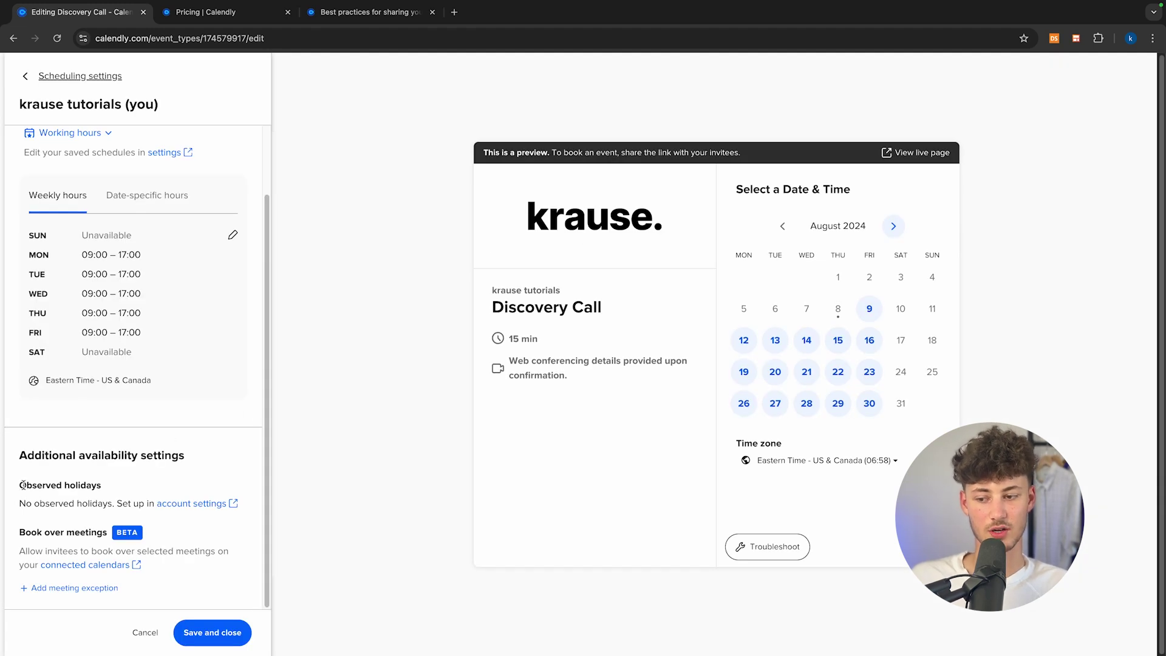
pyautogui.scroll(2, 127, 450)
pyautogui.click(147, 273)
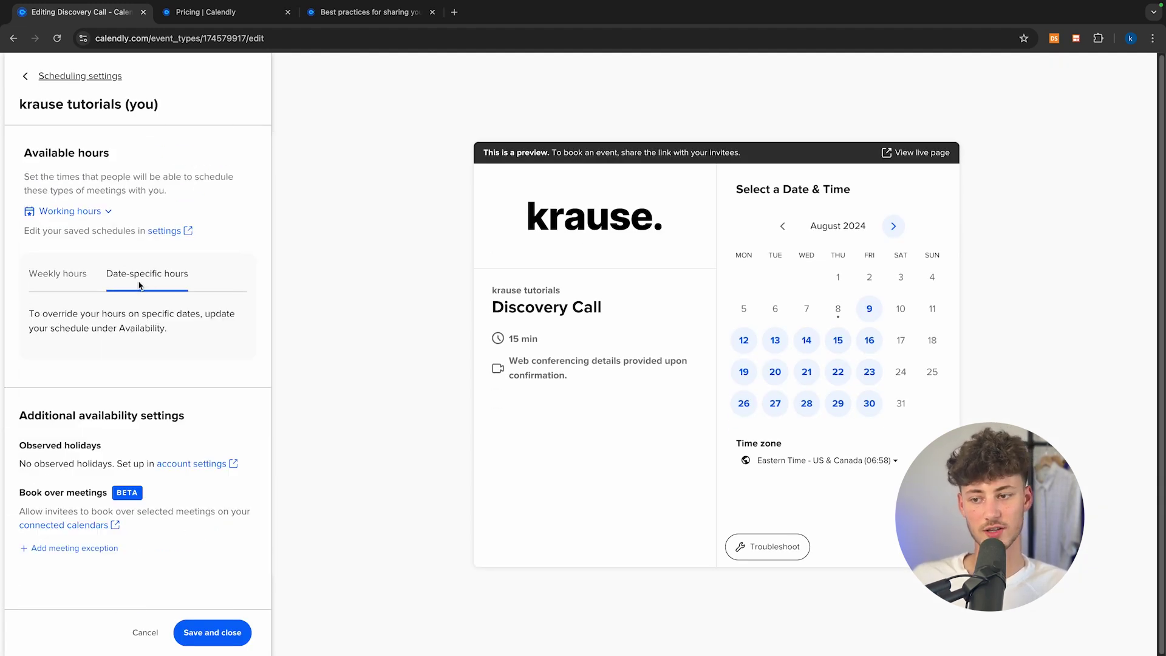
pyautogui.click(67, 290)
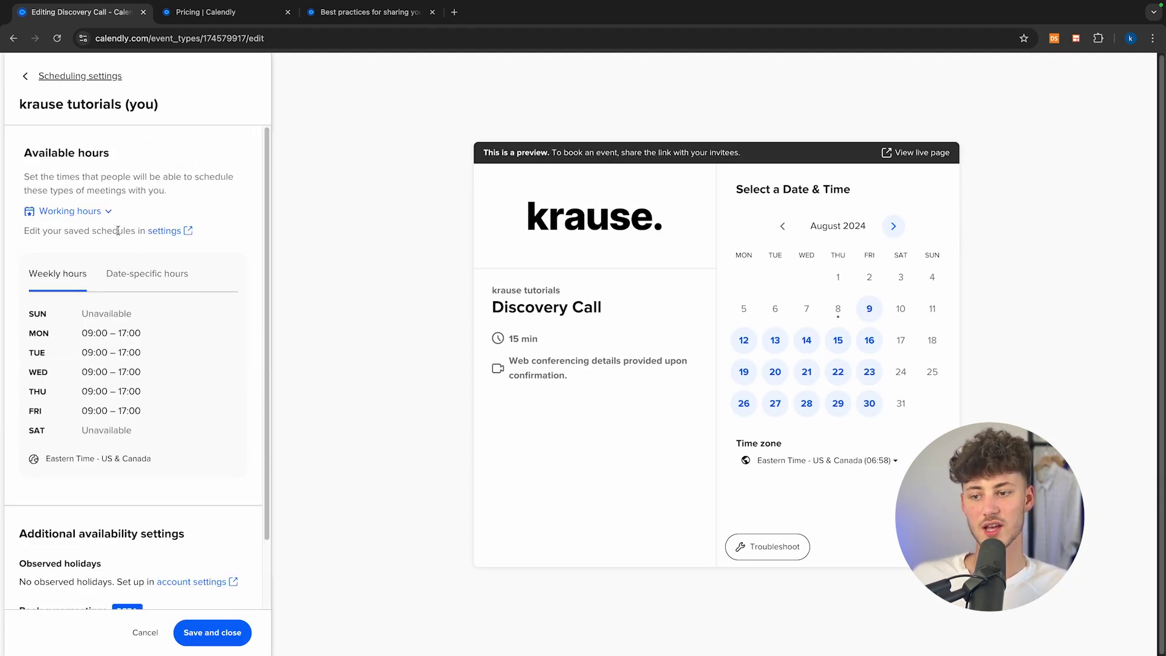
pyautogui.click(98, 212)
pyautogui.click(99, 213)
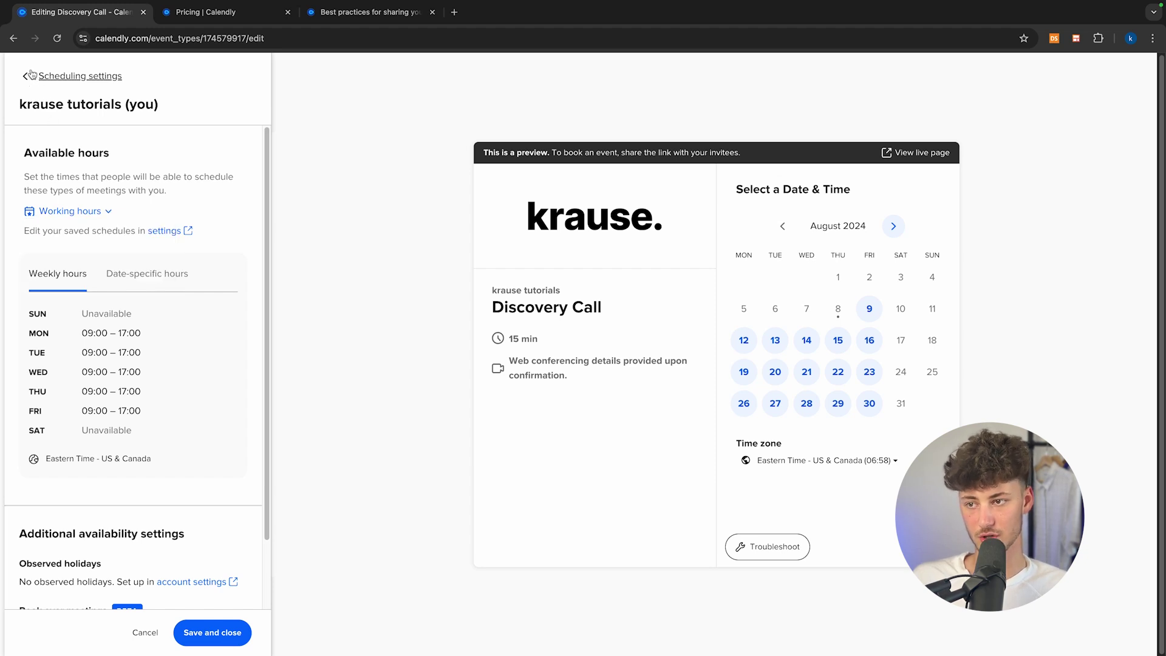
pyautogui.click(31, 73)
# - Open the Discovery Call's booking page options and review the event link and booking form
pyautogui.click(30, 66)
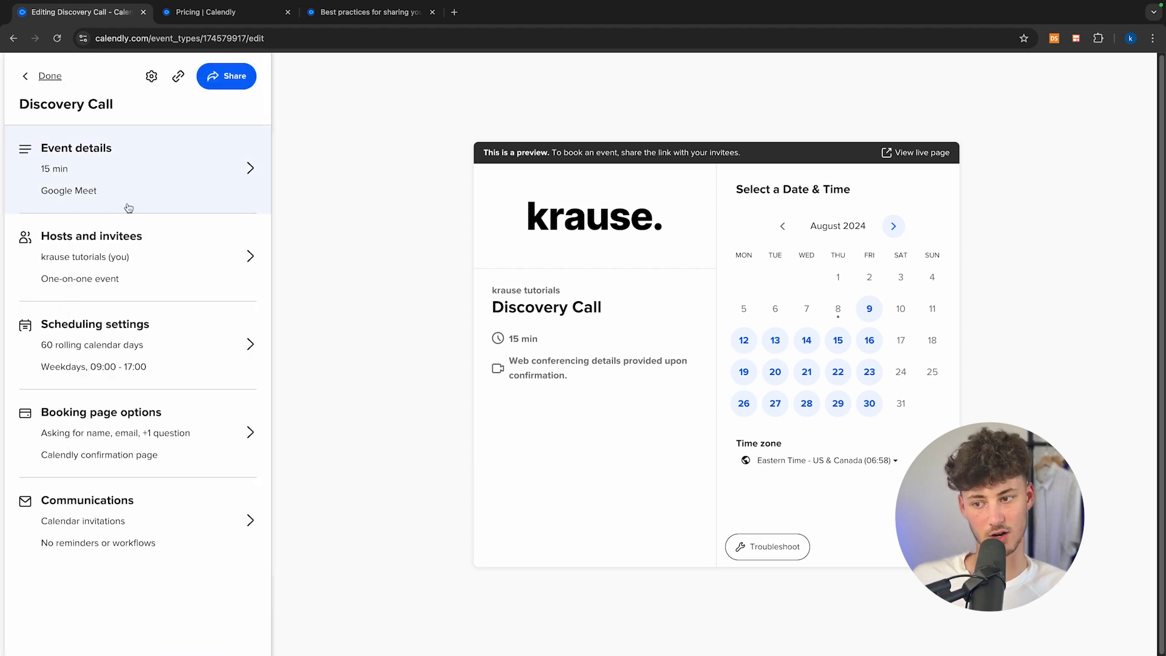
pyautogui.click(148, 415)
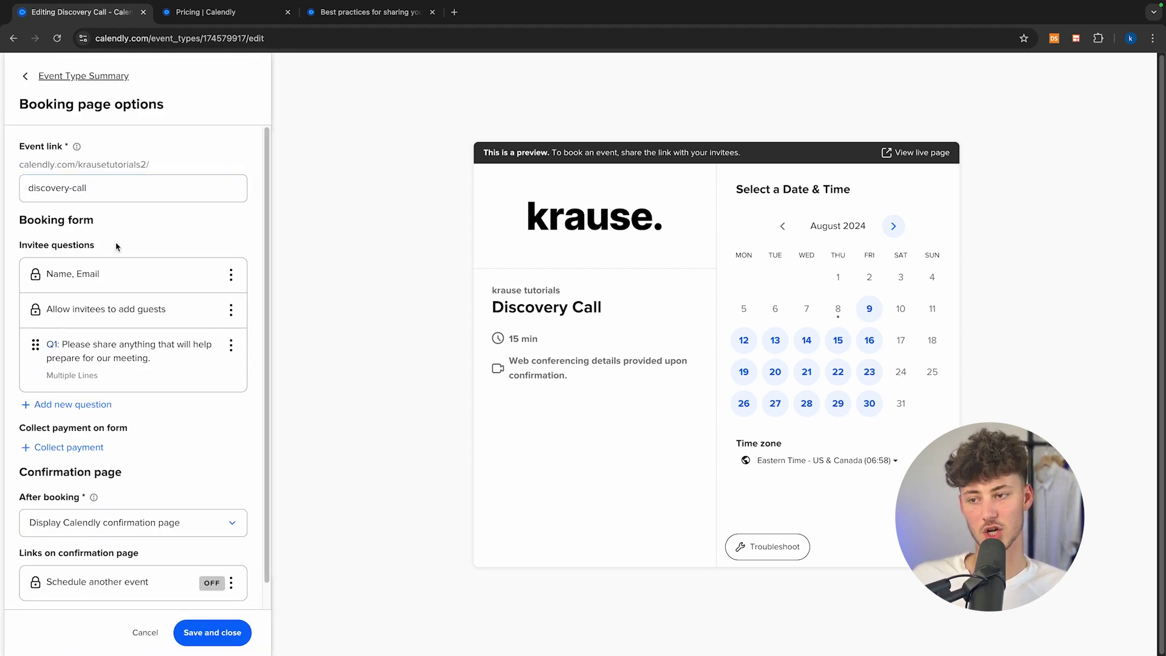
pyautogui.tripleClick(139, 192)
pyautogui.moveTo(19, 145); pyautogui.dragTo(75, 149)
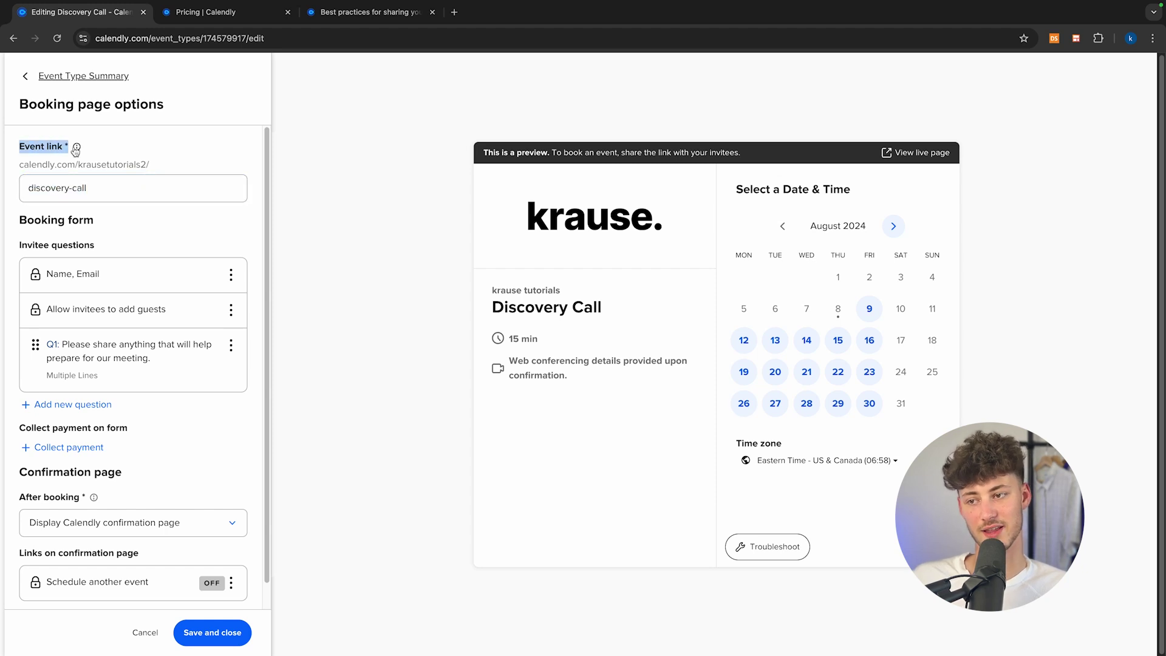
pyautogui.moveTo(21, 219); pyautogui.dragTo(110, 229)
pyautogui.click(109, 229)
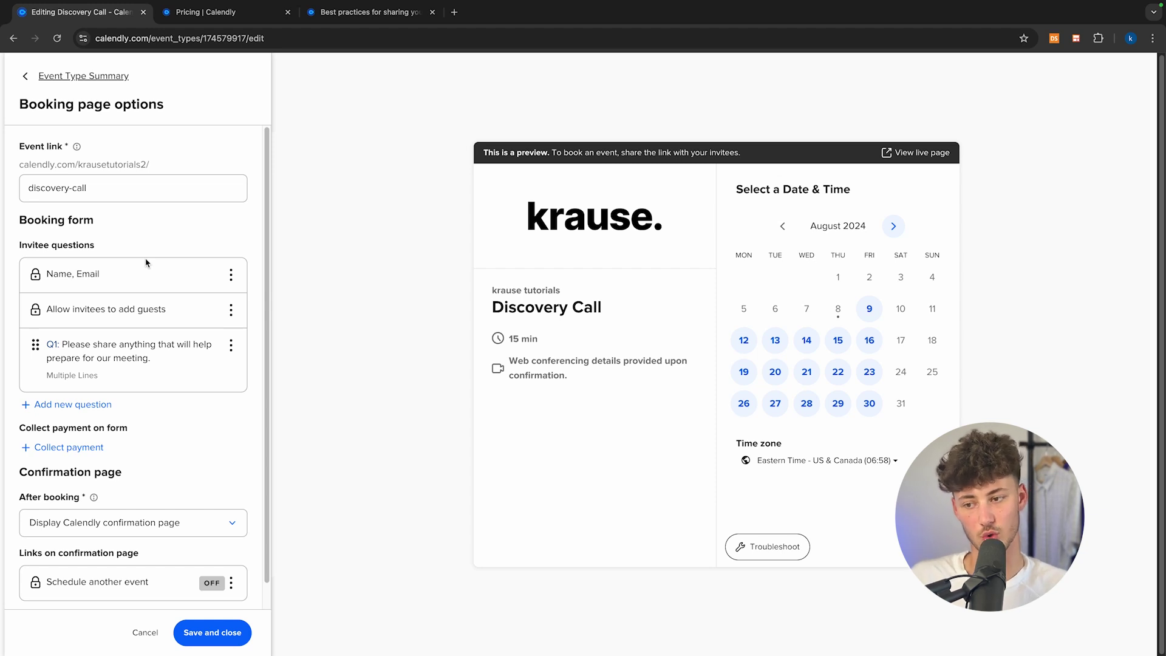
pyautogui.moveTo(43, 277); pyautogui.dragTo(90, 277)
pyautogui.click(109, 285)
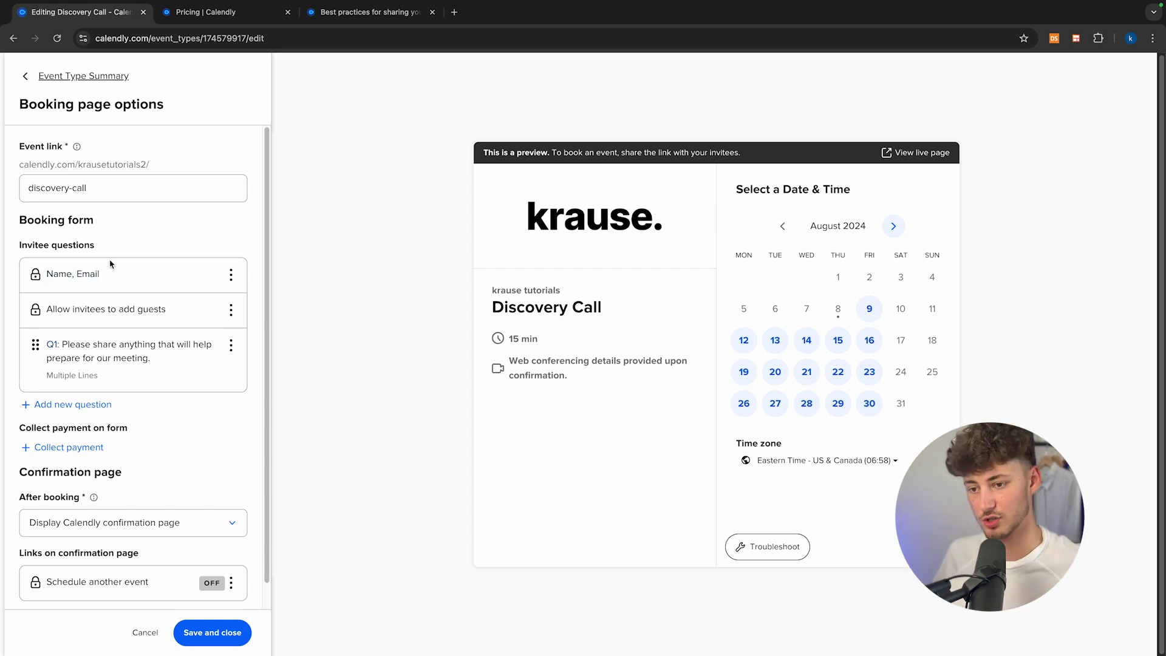
# - Inspect the Name, Email question and the Allow invitees to add guests option without changes
pyautogui.click(230, 277)
pyautogui.click(220, 299)
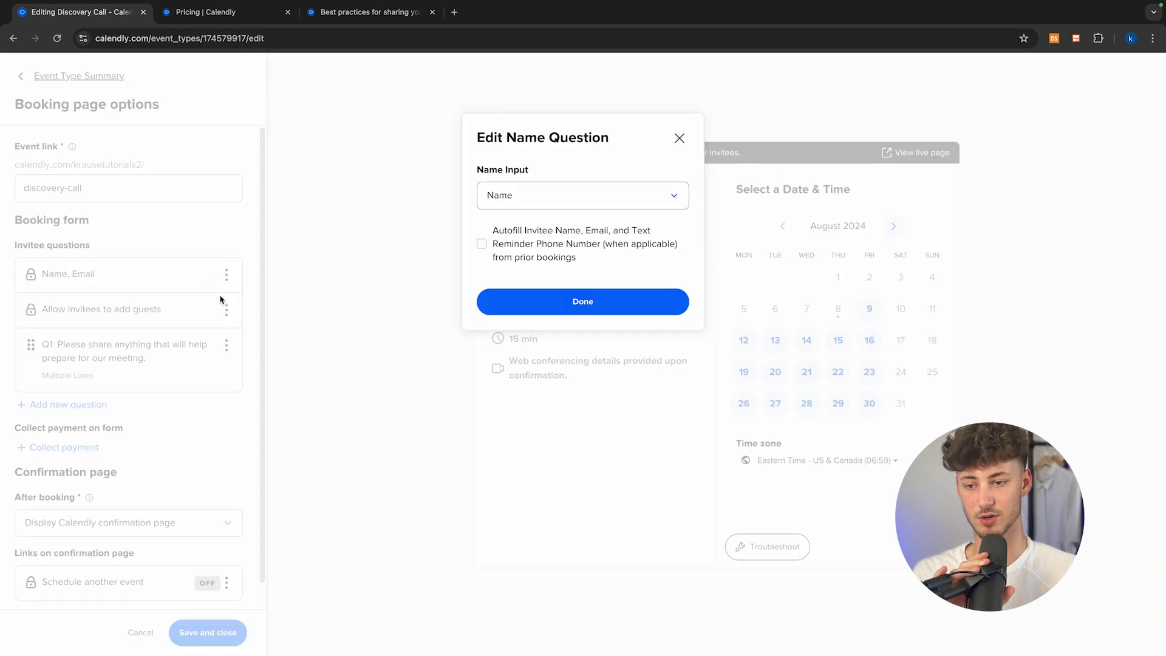
pyautogui.click(680, 139)
pyautogui.click(230, 310)
pyautogui.moveTo(47, 310); pyautogui.dragTo(182, 314)
pyautogui.click(178, 310)
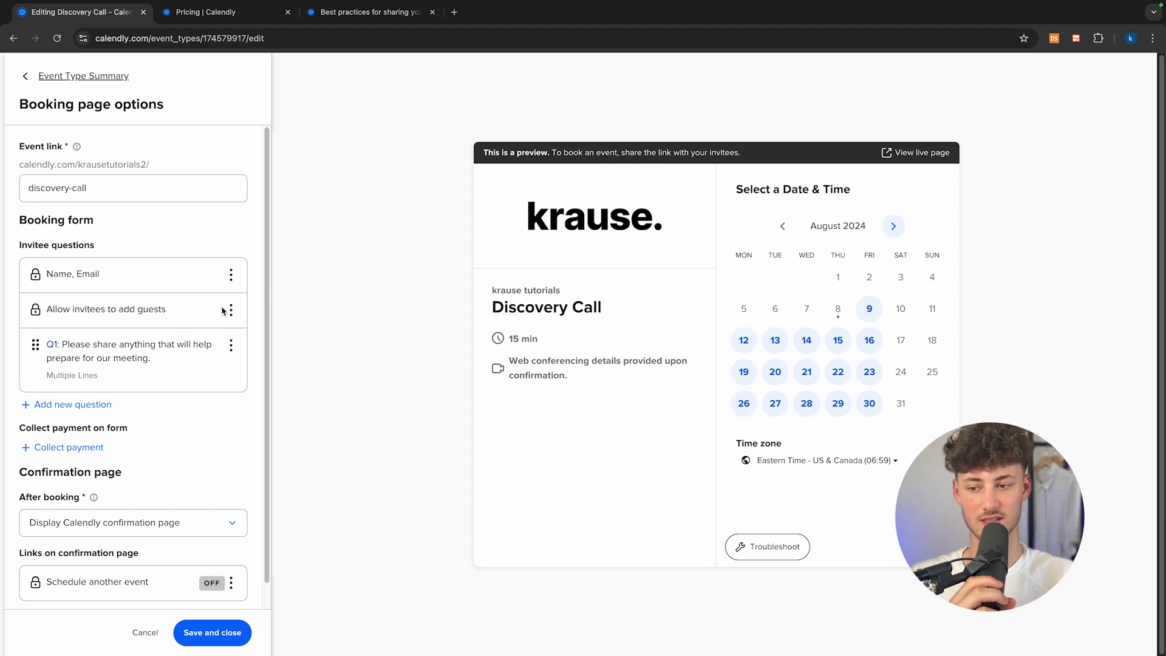
# - Start a new invitee question, browse its answer types, then discard it
pyautogui.click(98, 404)
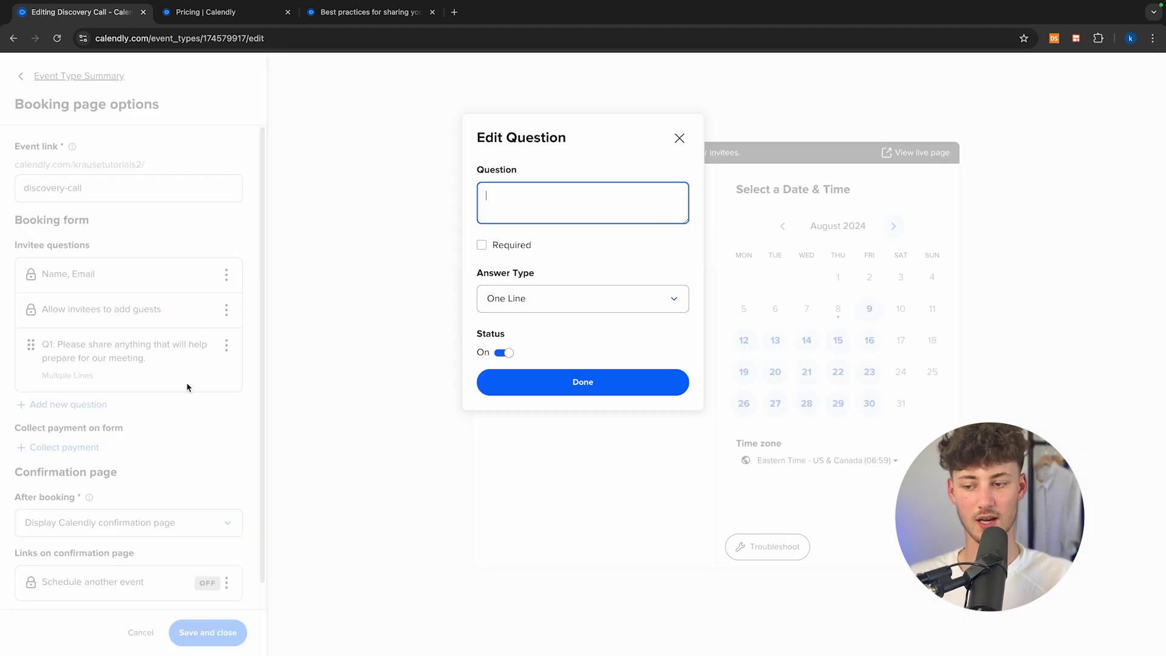
pyautogui.click(608, 299)
pyautogui.moveTo(475, 273); pyautogui.dragTo(573, 271)
pyautogui.click(574, 279)
pyautogui.click(570, 299)
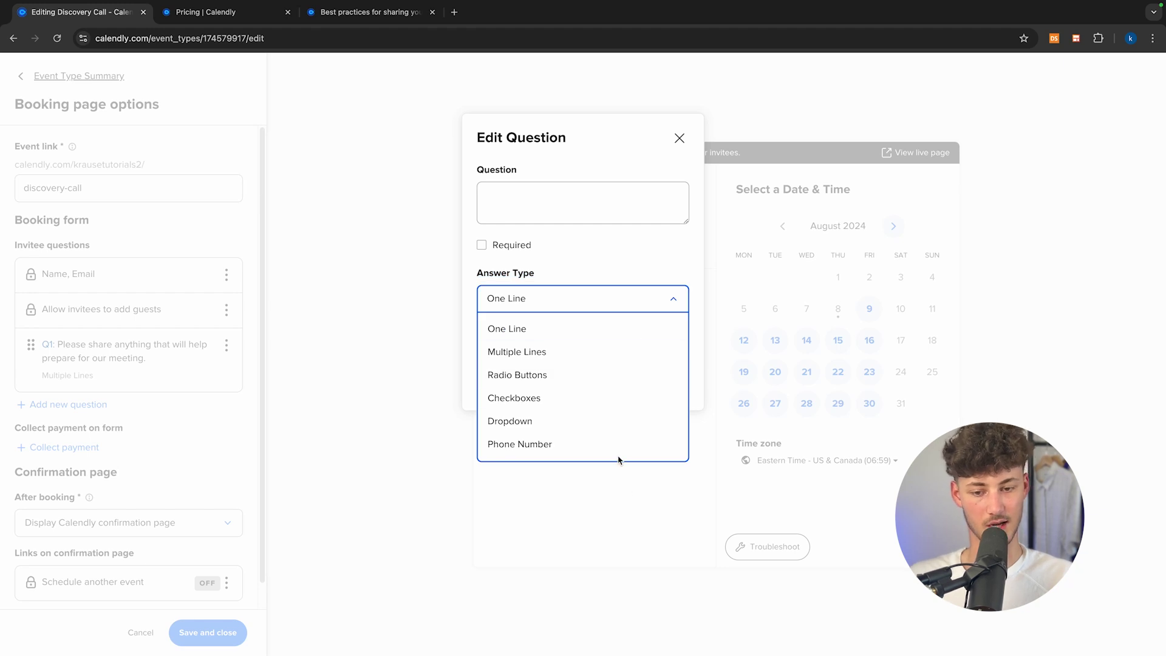
pyautogui.click(643, 293)
pyautogui.click(686, 146)
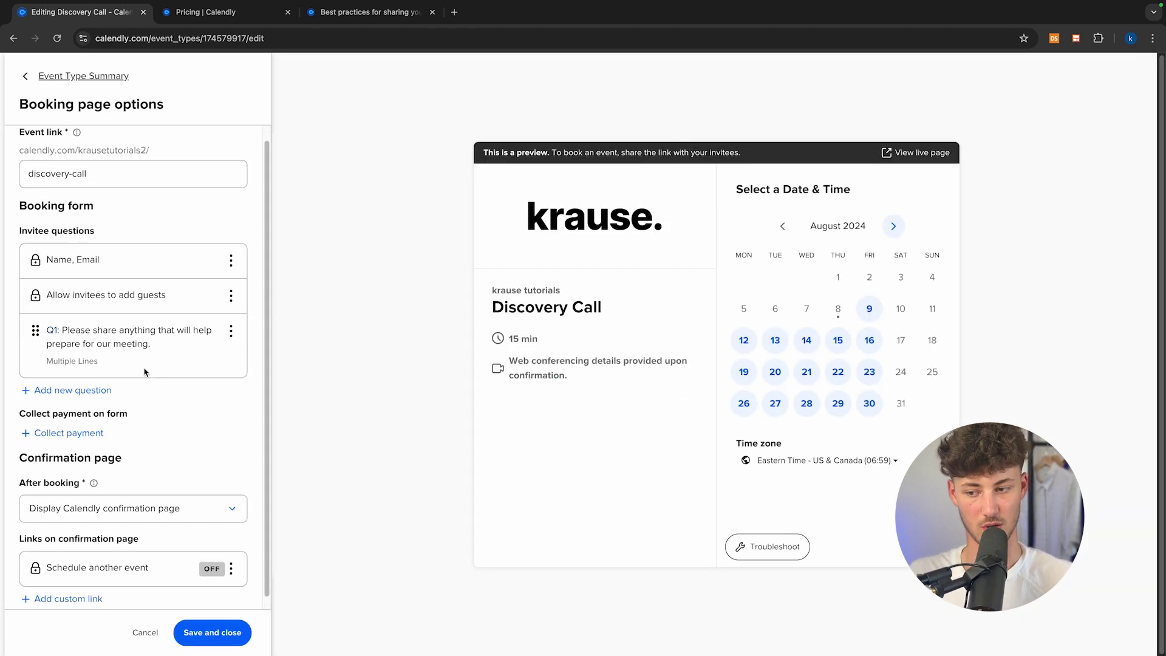
# - Choose Collect payment, bringing up the Stripe or PayPal connection prompt
pyautogui.scroll(-1, 91, 388)
pyautogui.tripleClick(58, 405)
pyautogui.click(92, 425)
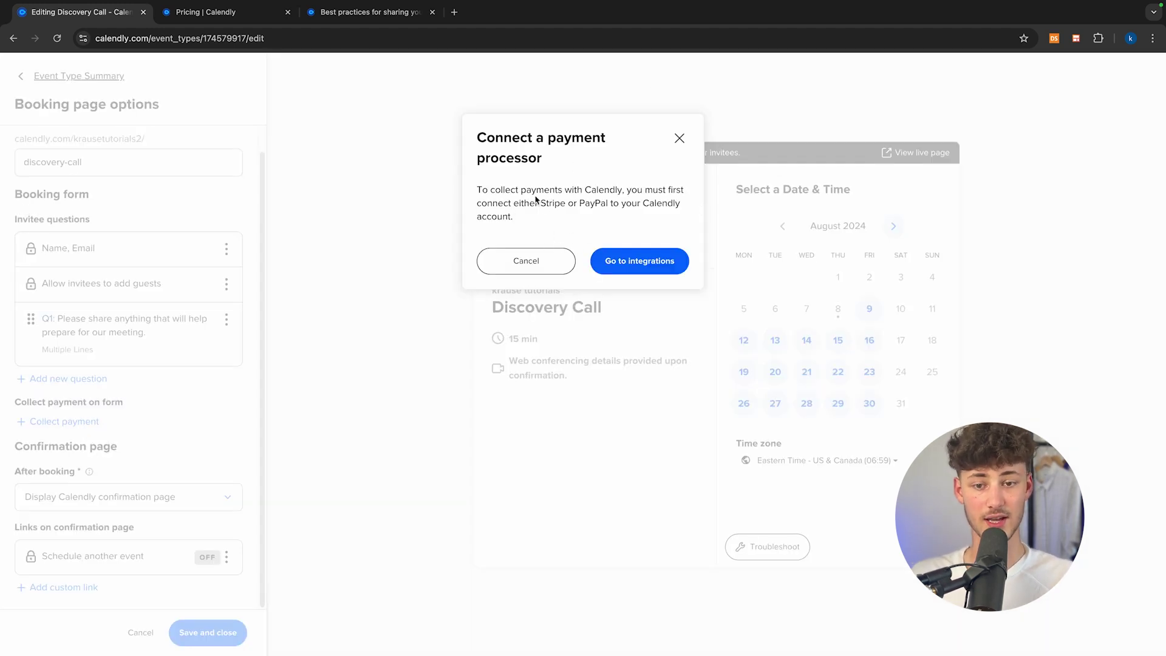
# - Dismiss the prompt requiring Stripe or PayPal for payments
pyautogui.moveTo(540, 203); pyautogui.dragTo(632, 204)
pyautogui.click(689, 171)
pyautogui.click(680, 138)
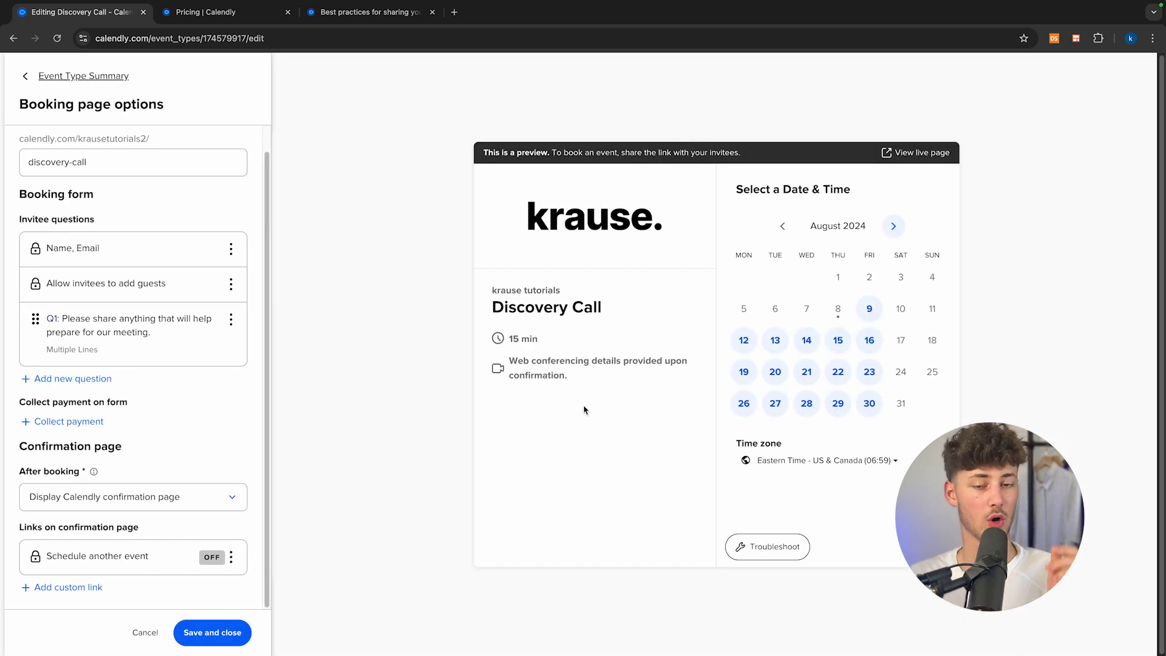
# - Go to the payment integrations and view the Stripe and PayPal details
pyautogui.click(100, 424)
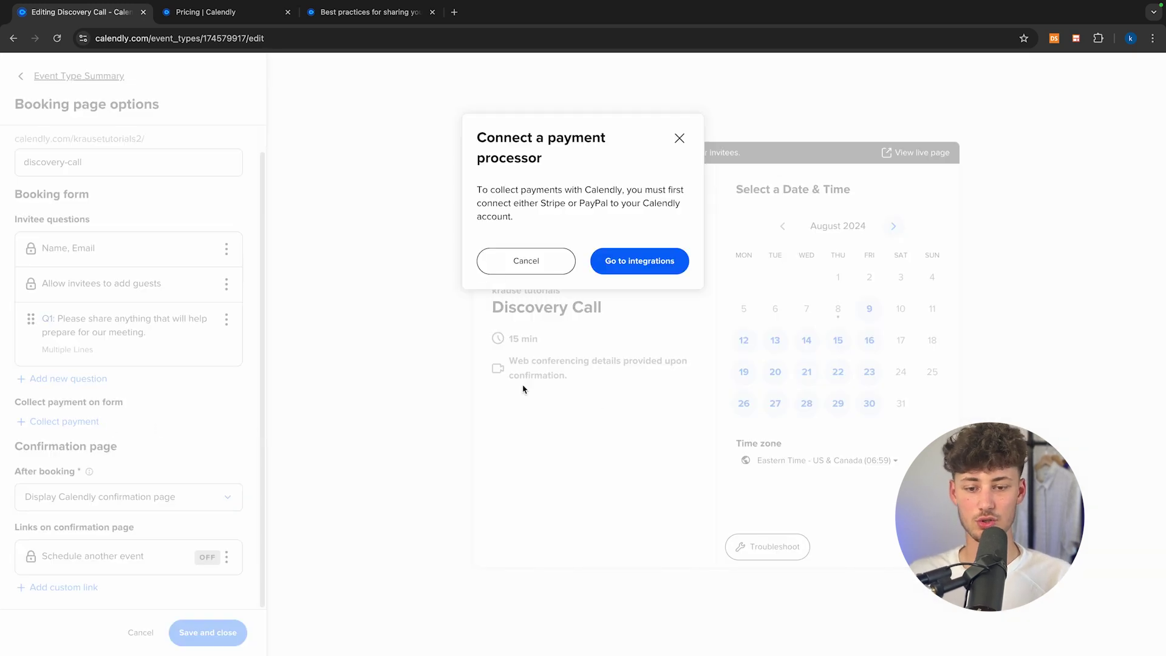
pyautogui.click(619, 261)
pyautogui.scroll(-1, 577, 334)
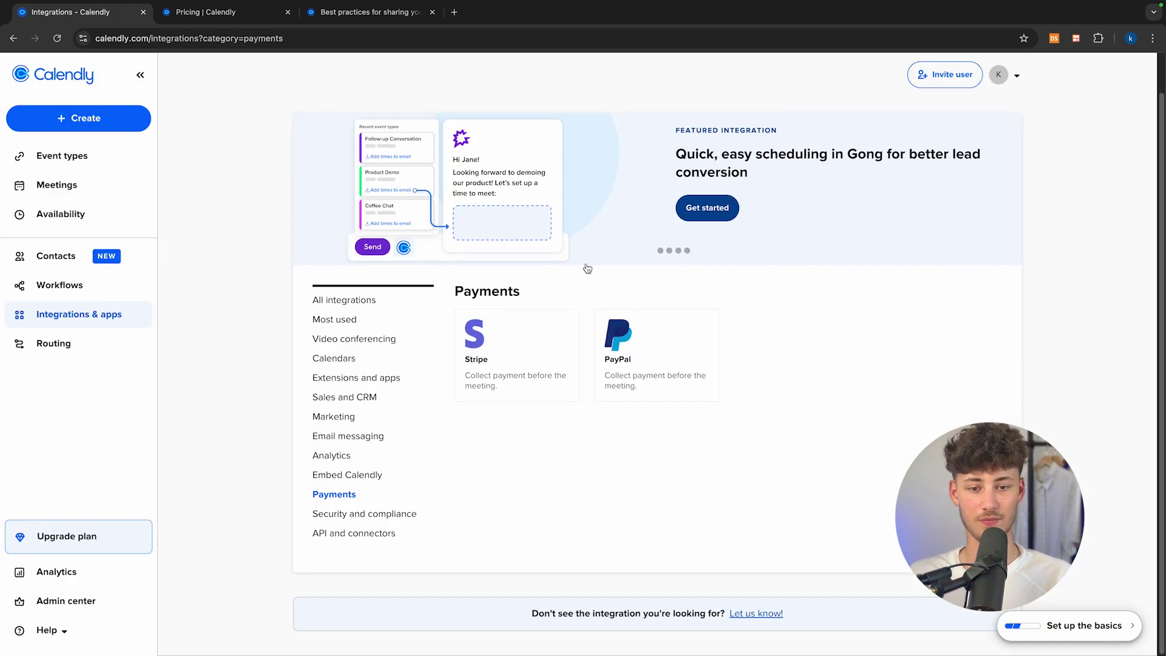
pyautogui.click(535, 380)
pyautogui.click(329, 118)
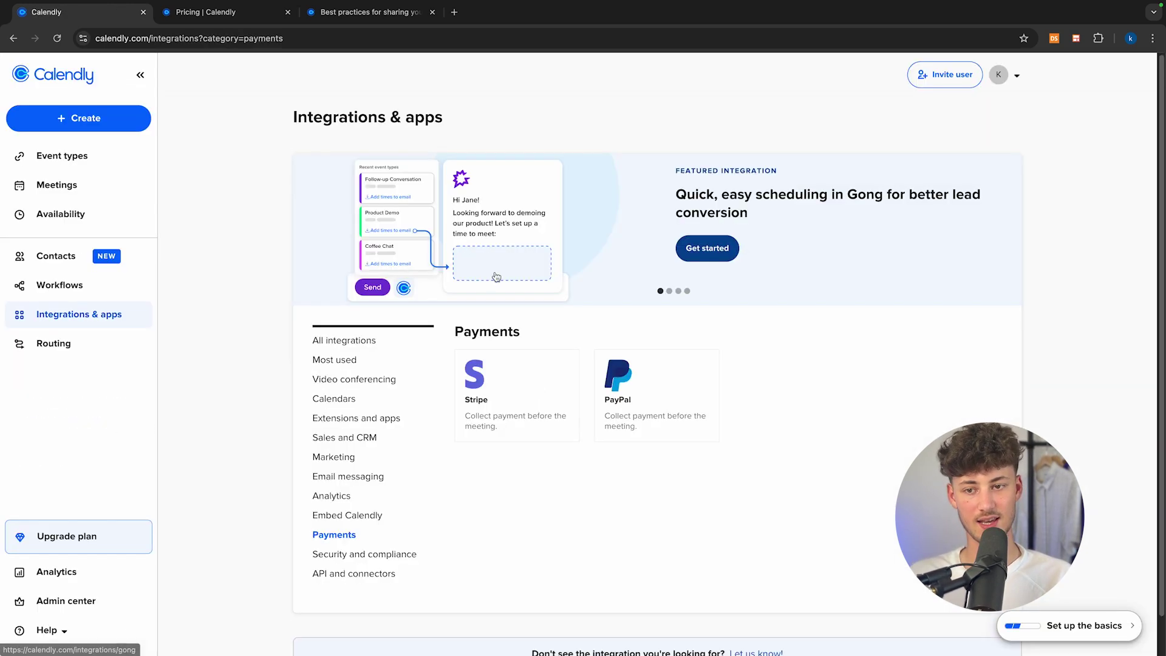
pyautogui.click(624, 381)
# - Navigate back to the Discovery Call event editor
pyautogui.click(14, 38)
pyautogui.click(14, 38)
pyautogui.click(14, 39)
pyautogui.click(13, 38)
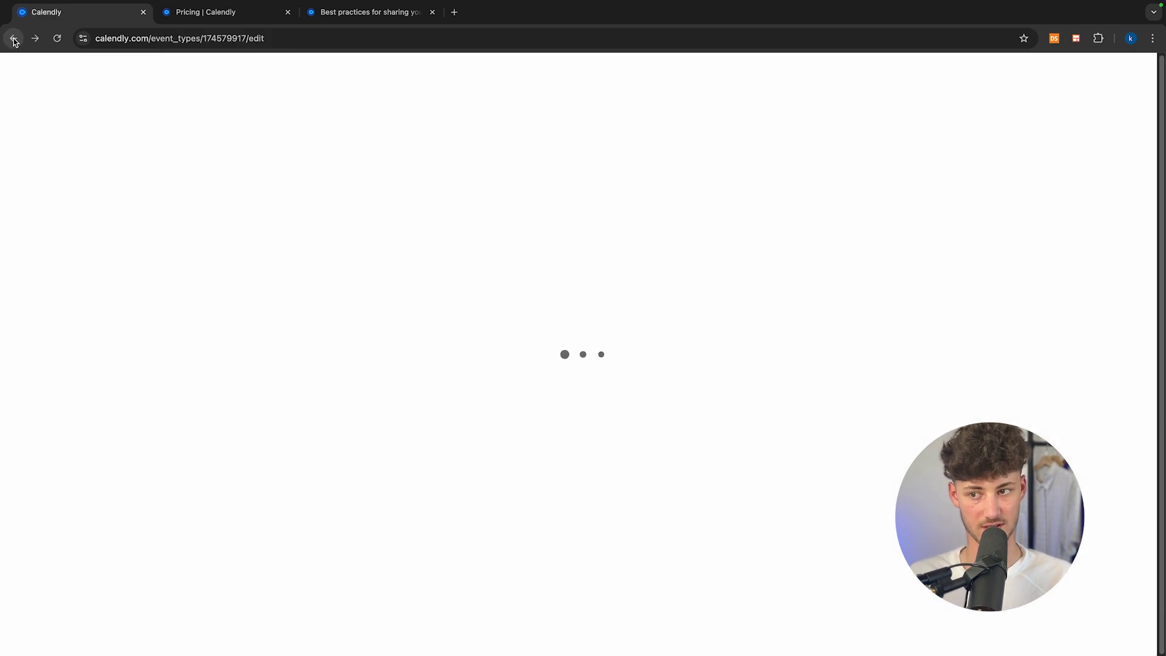
# - Keep the Calendly confirmation page after booking and cancel the custom link form
pyautogui.click(195, 411)
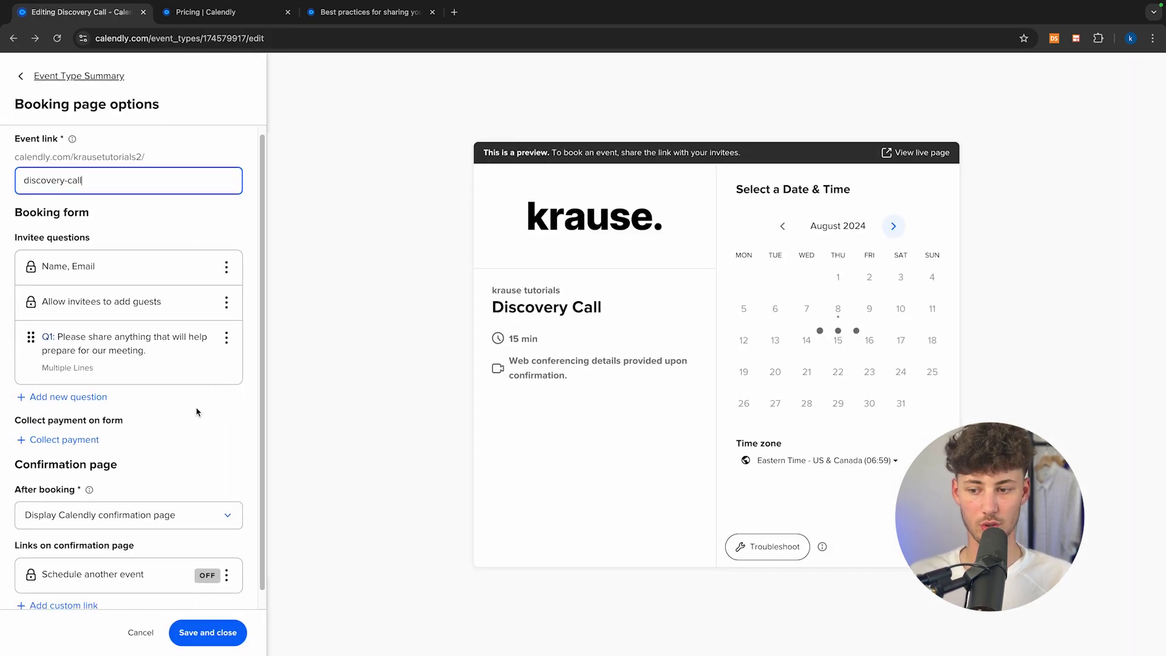
pyautogui.scroll(-1, 191, 409)
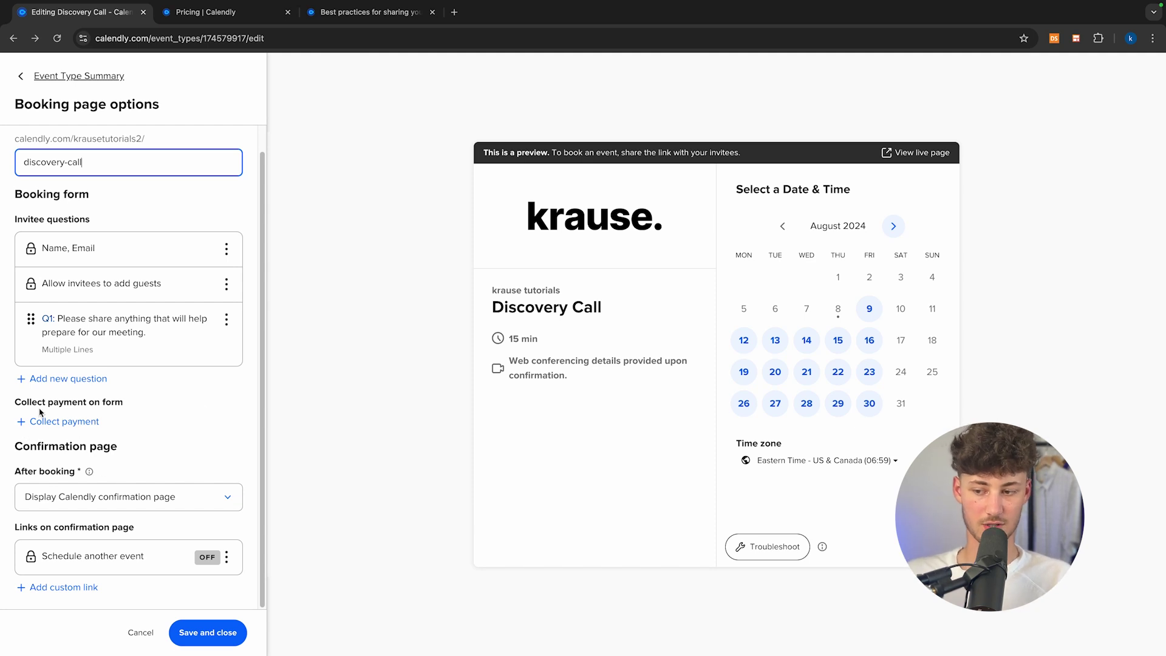
pyautogui.moveTo(14, 446); pyautogui.dragTo(195, 454)
pyautogui.click(68, 460)
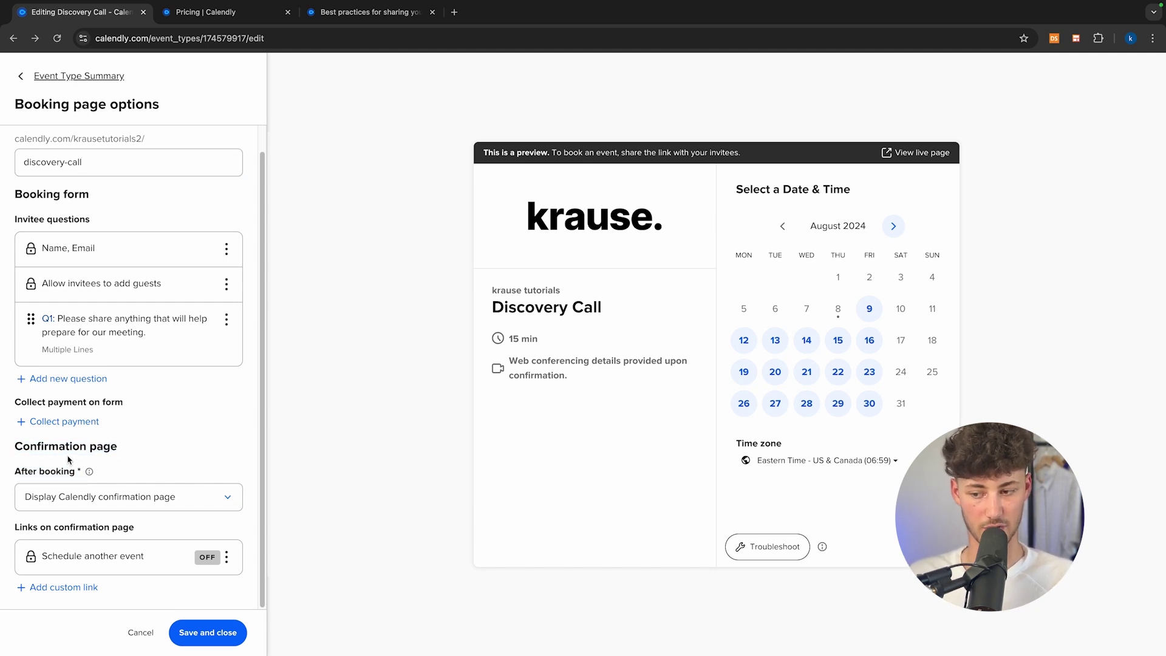
pyautogui.click(123, 492)
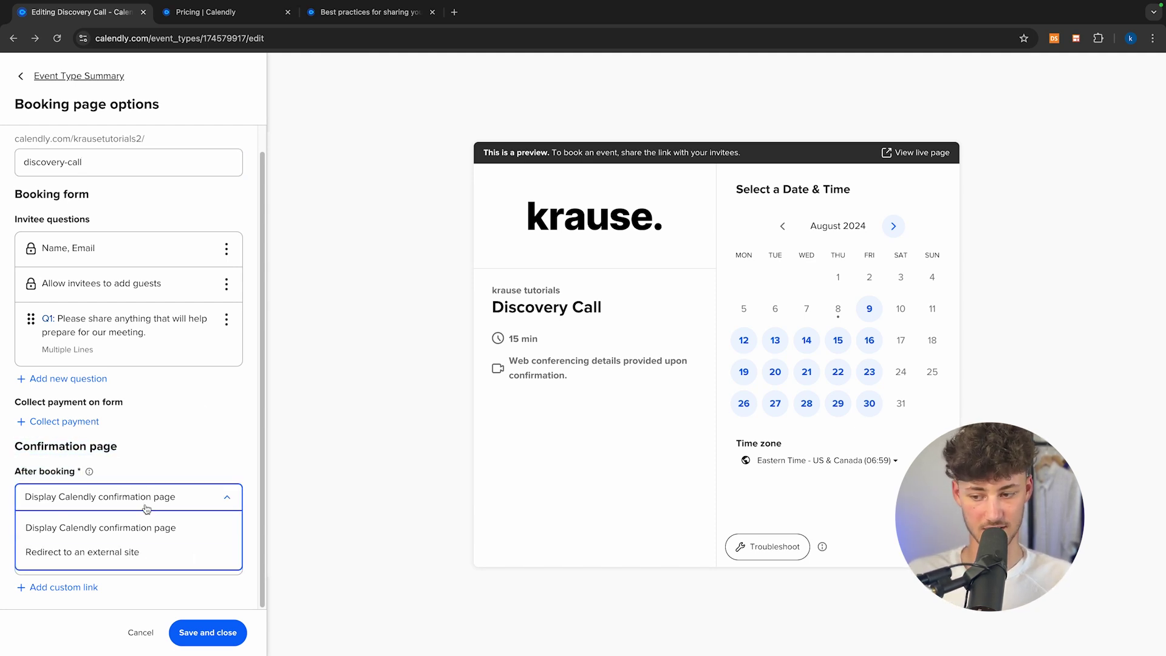
pyautogui.click(146, 501)
pyautogui.click(118, 496)
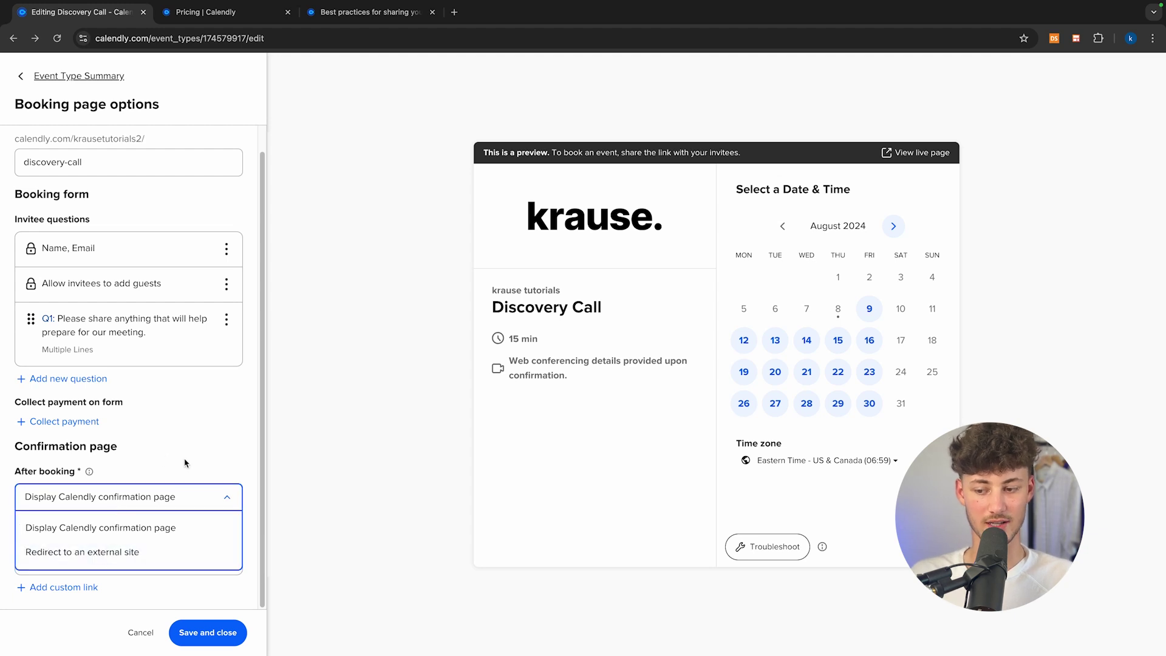
pyautogui.click(154, 527)
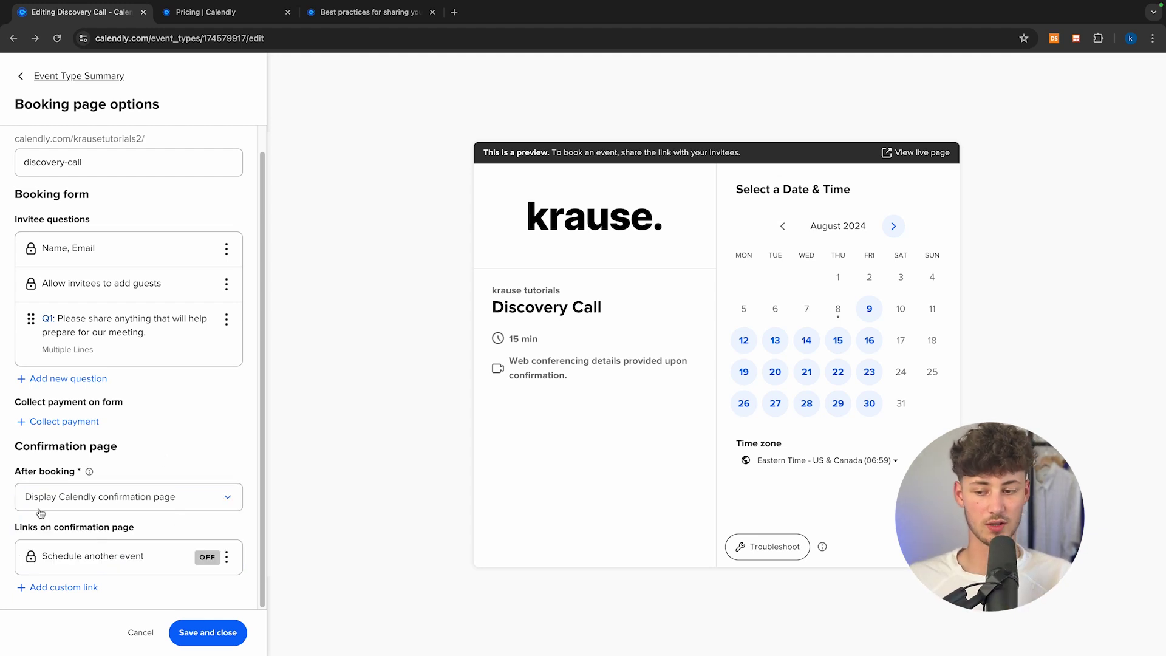
pyautogui.click(59, 587)
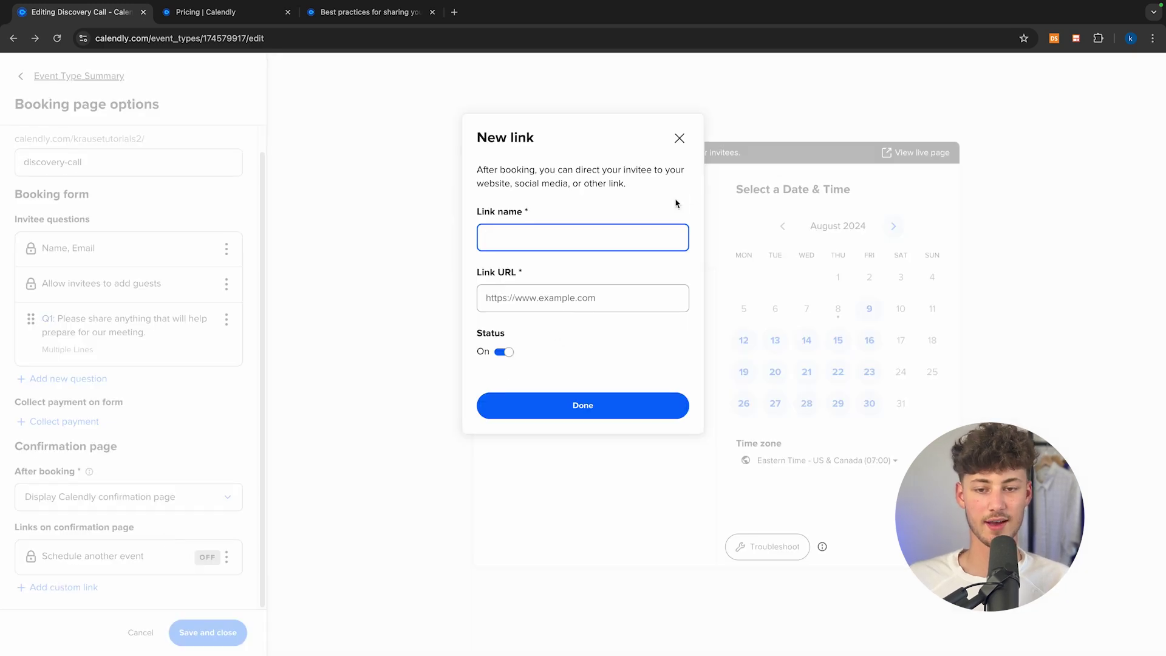
pyautogui.press('Escape')
pyautogui.click(85, 76)
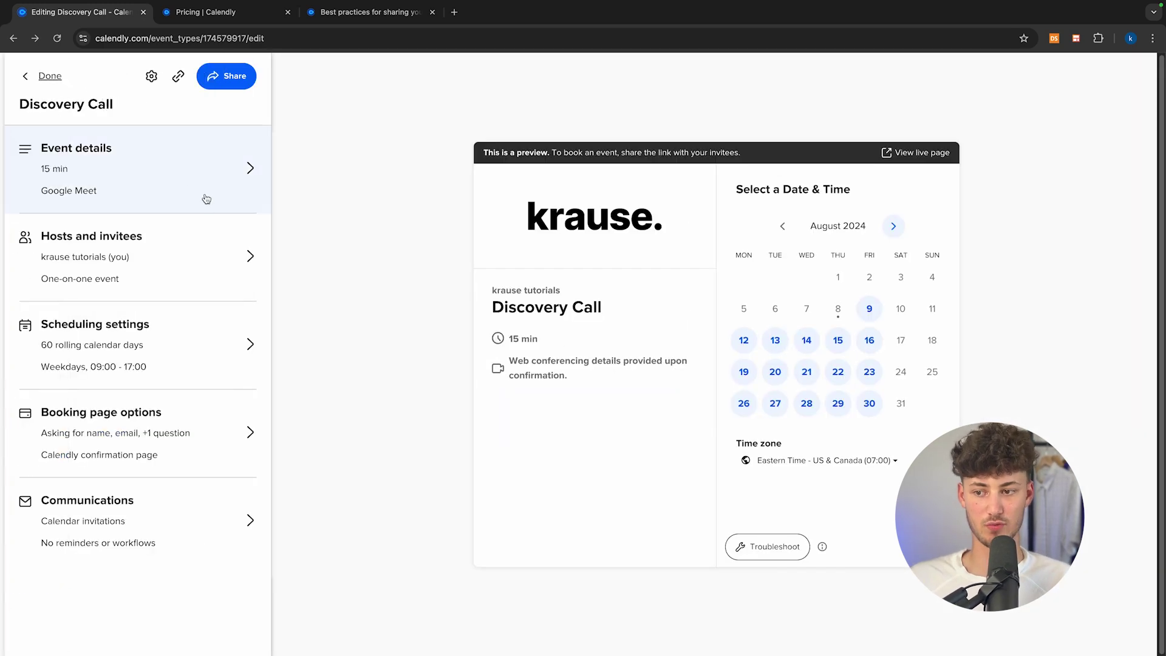
pyautogui.click(135, 528)
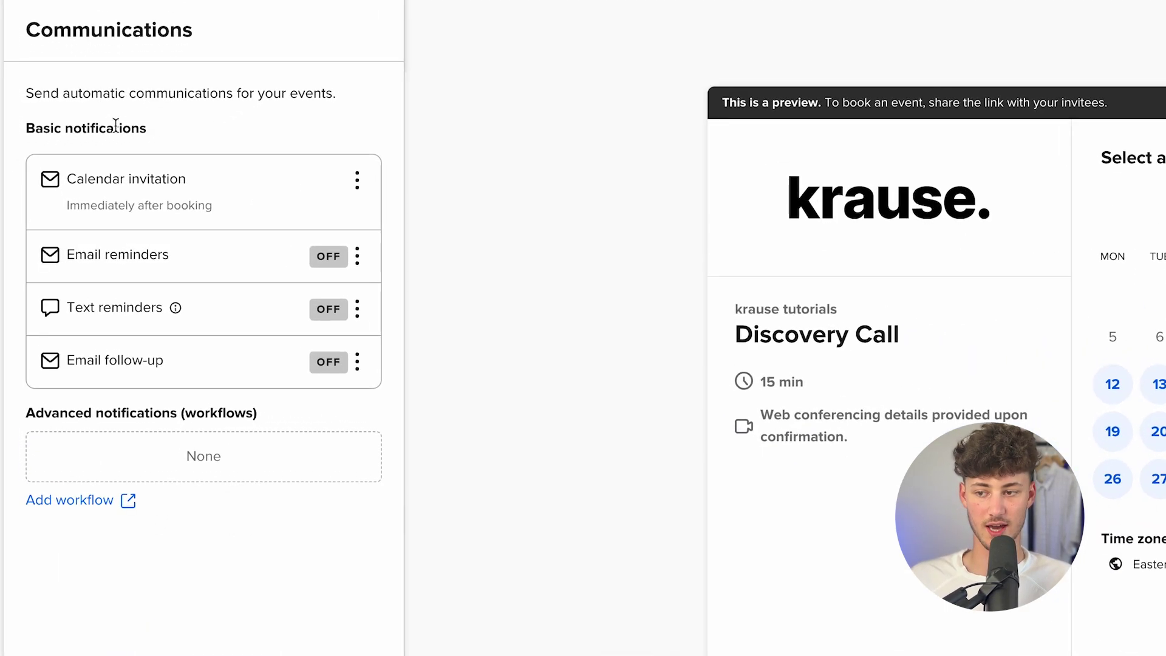
pyautogui.moveTo(15, 35); pyautogui.dragTo(245, 38)
pyautogui.click(256, 41)
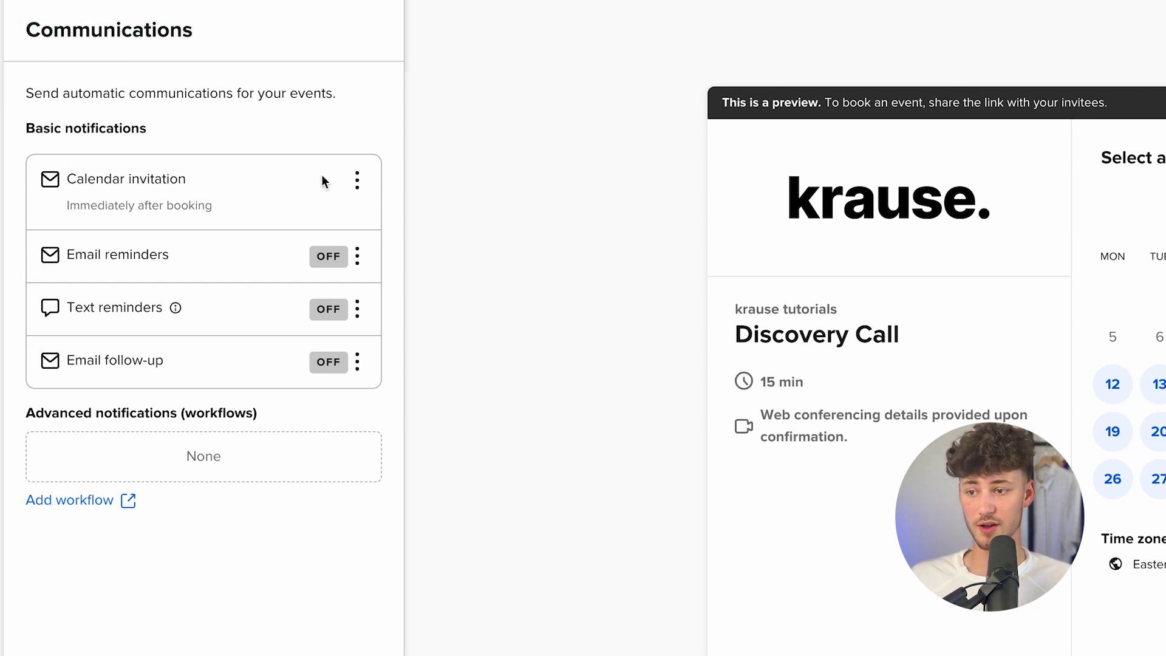
pyautogui.moveTo(69, 176); pyautogui.dragTo(179, 173)
pyautogui.tripleClick(144, 169)
pyautogui.click(239, 178)
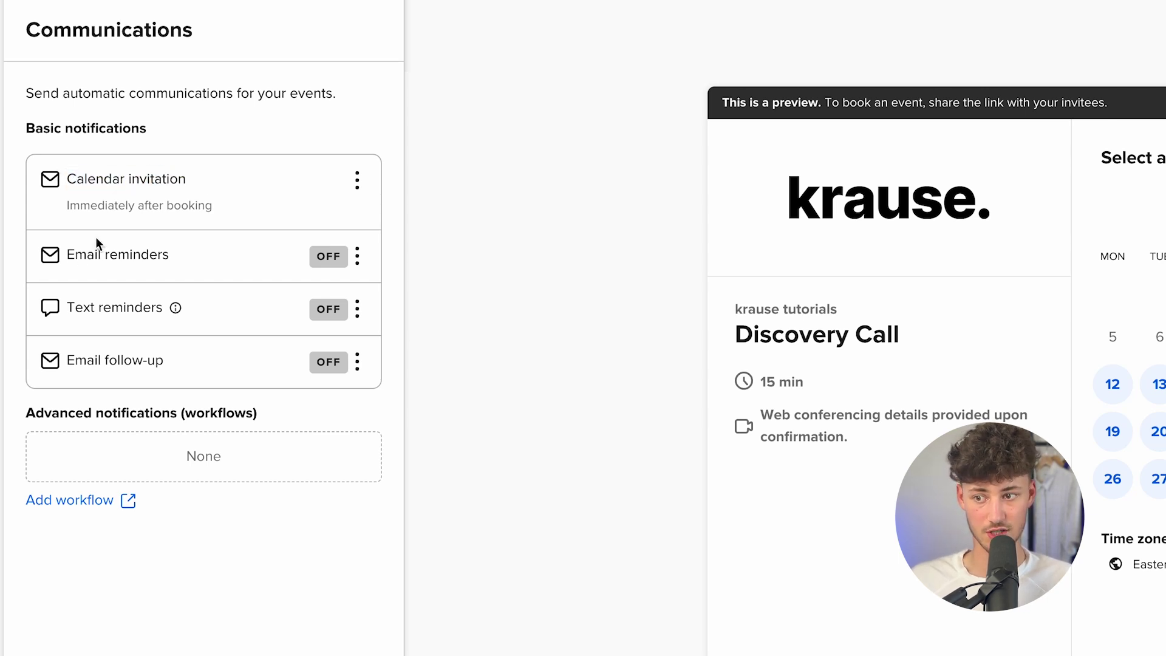
pyautogui.tripleClick(87, 255)
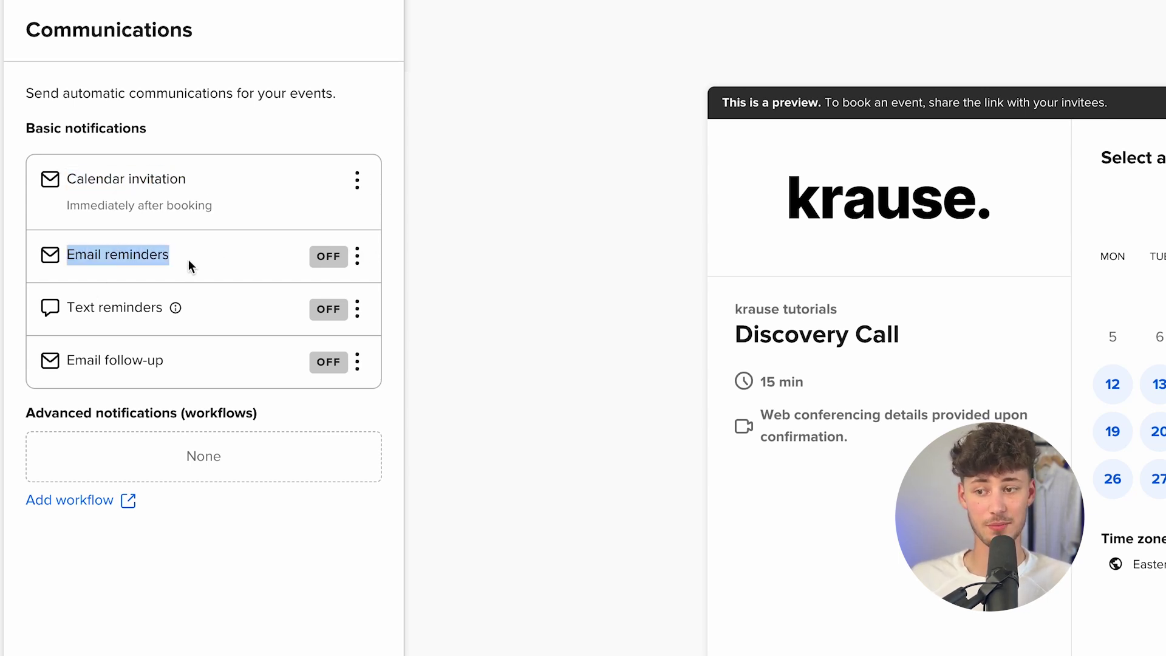
pyautogui.tripleClick(75, 308)
pyautogui.click(255, 272)
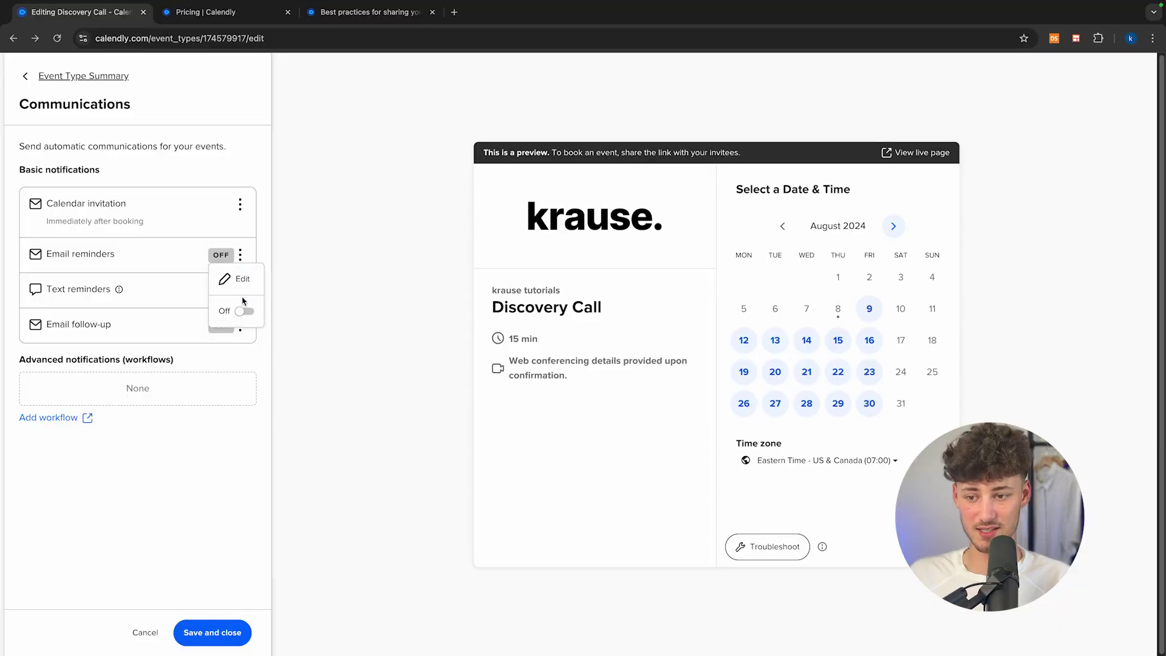
# - Turn email reminders on and open their settings
pyautogui.click(234, 284)
pyautogui.click(241, 255)
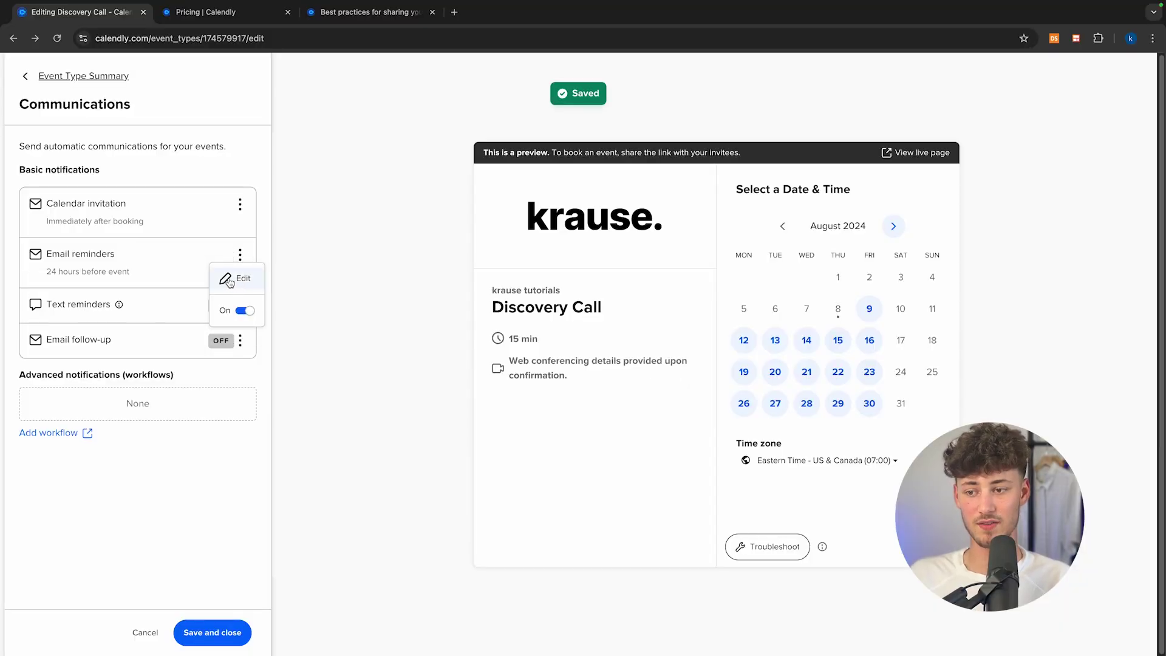
pyautogui.click(229, 280)
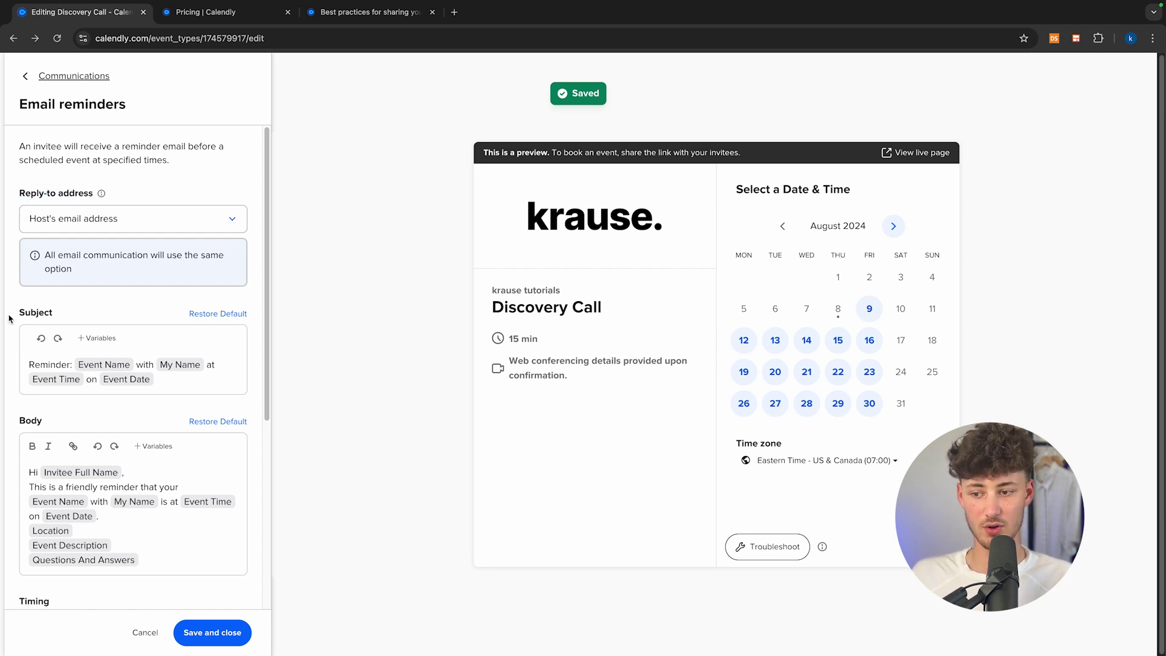
pyautogui.scroll(-3, 28, 302)
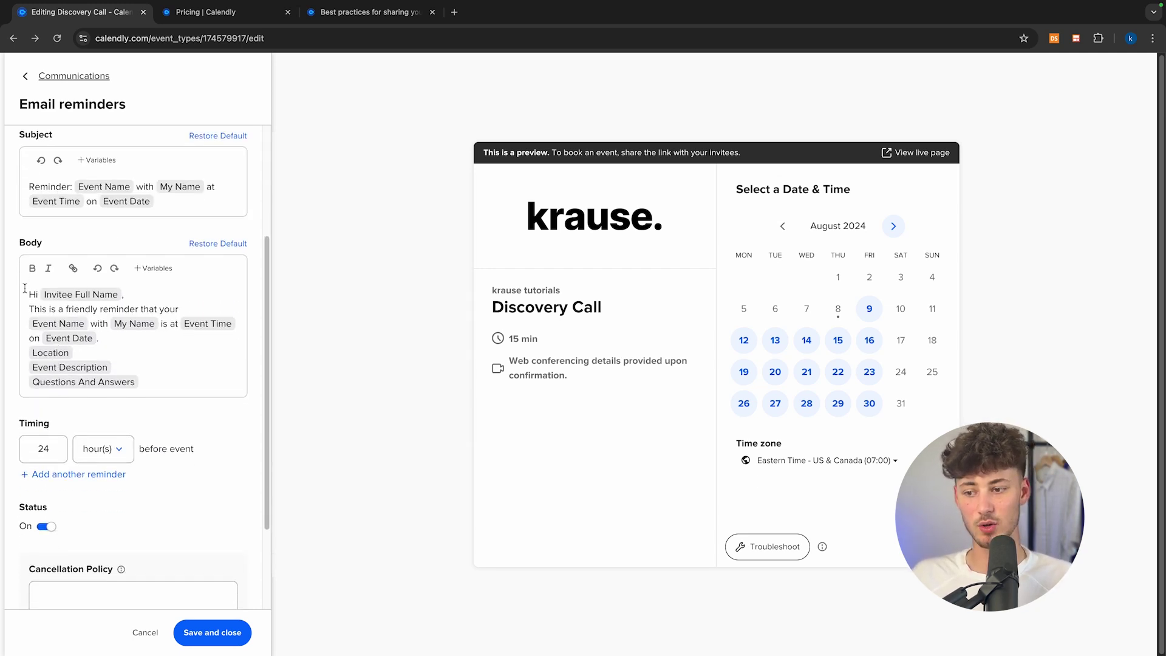
pyautogui.moveTo(15, 247); pyautogui.dragTo(74, 269)
pyautogui.moveTo(20, 427); pyautogui.dragTo(38, 448)
pyautogui.click(34, 434)
pyautogui.scroll(-2, 108, 420)
# - Keep the email reminder at 24 hours before the event with its status on
pyautogui.click(45, 339)
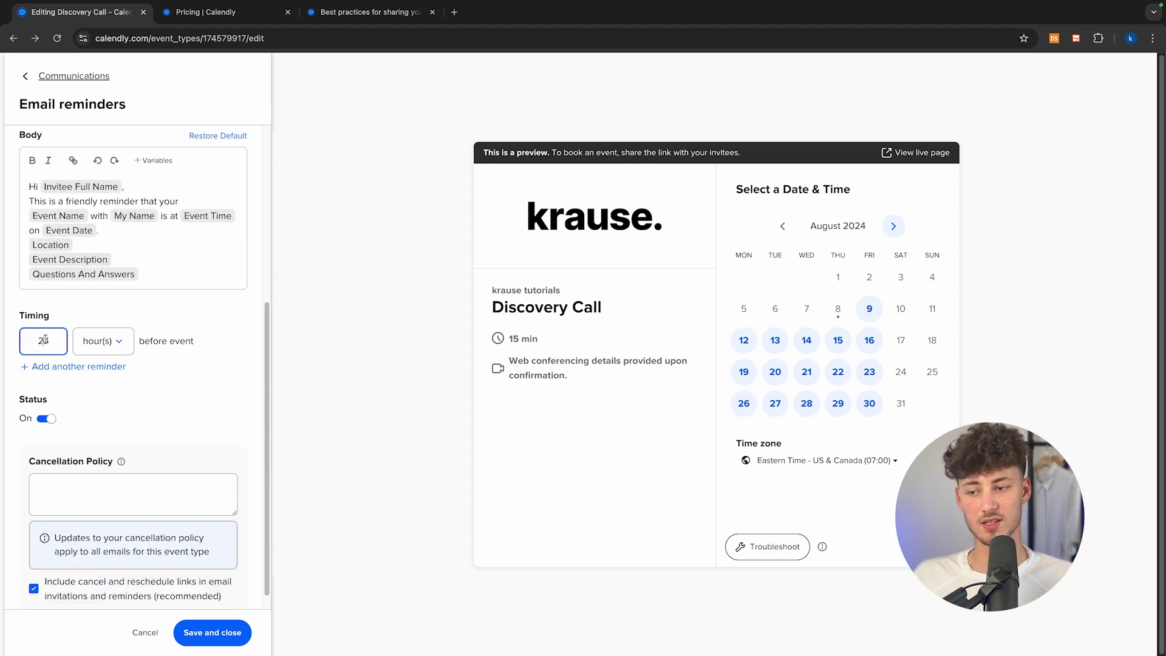
pyautogui.click(99, 344)
pyautogui.click(137, 322)
pyautogui.click(100, 341)
pyautogui.click(46, 419)
pyautogui.click(115, 343)
pyautogui.click(108, 344)
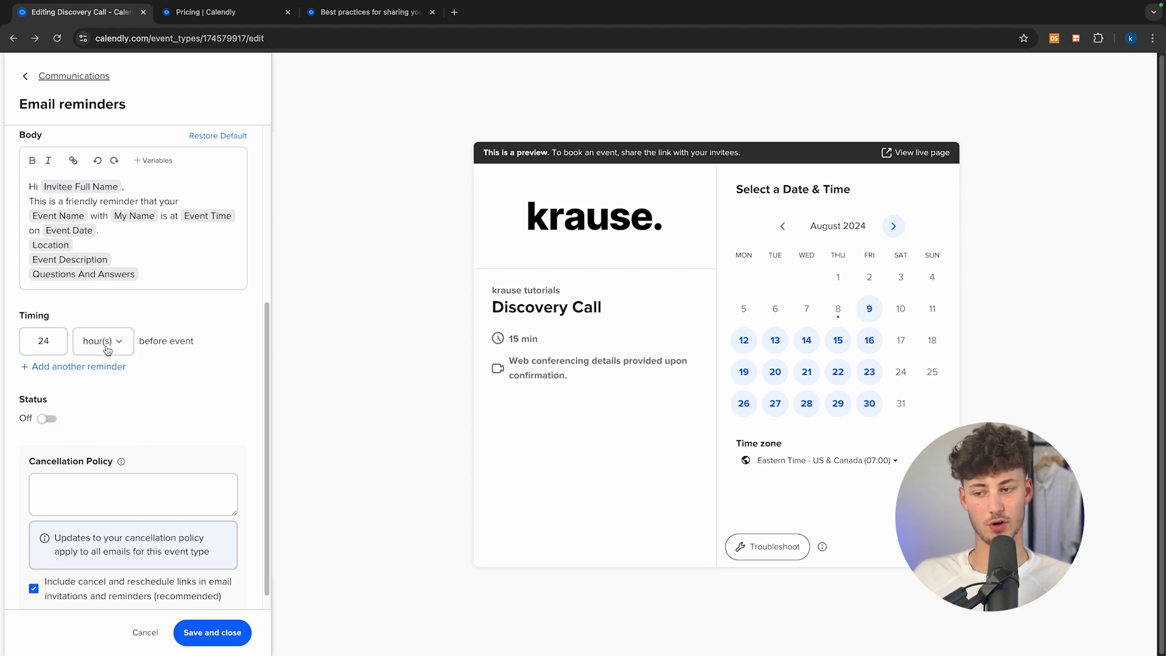
pyautogui.click(54, 419)
pyautogui.click(56, 420)
pyautogui.click(58, 416)
# - Save the email reminder settings with the cancellation policy unchanged
pyautogui.click(68, 497)
pyautogui.scroll(-1, 68, 497)
pyautogui.moveTo(21, 450); pyautogui.dragTo(110, 451)
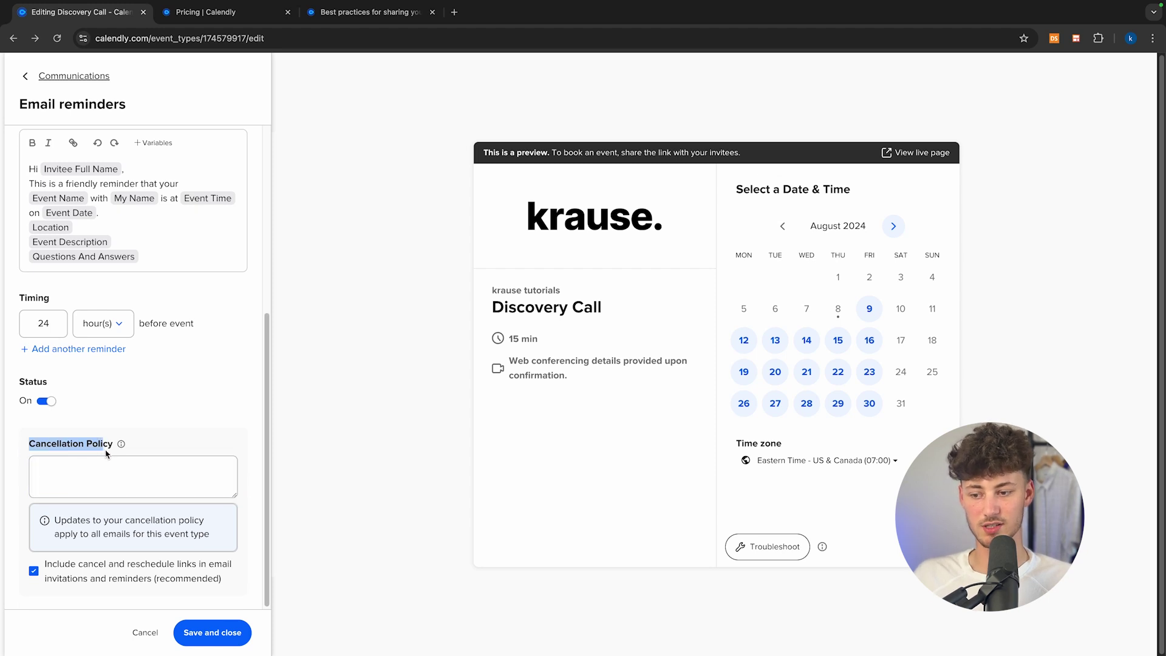
pyautogui.click(149, 438)
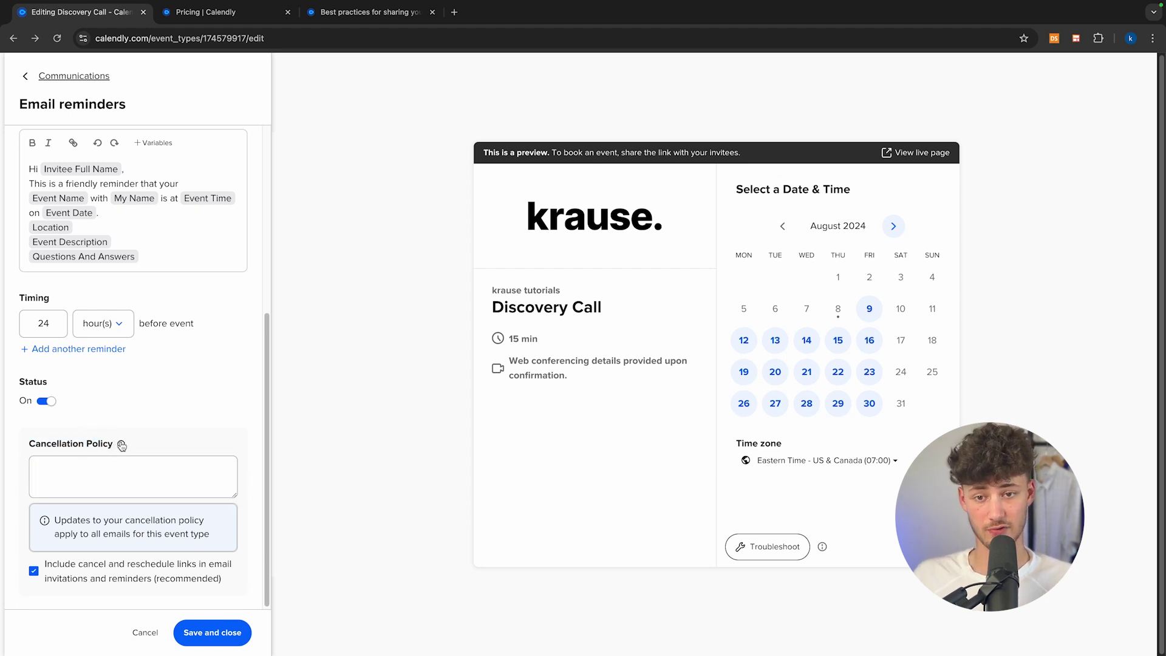
pyautogui.click(51, 482)
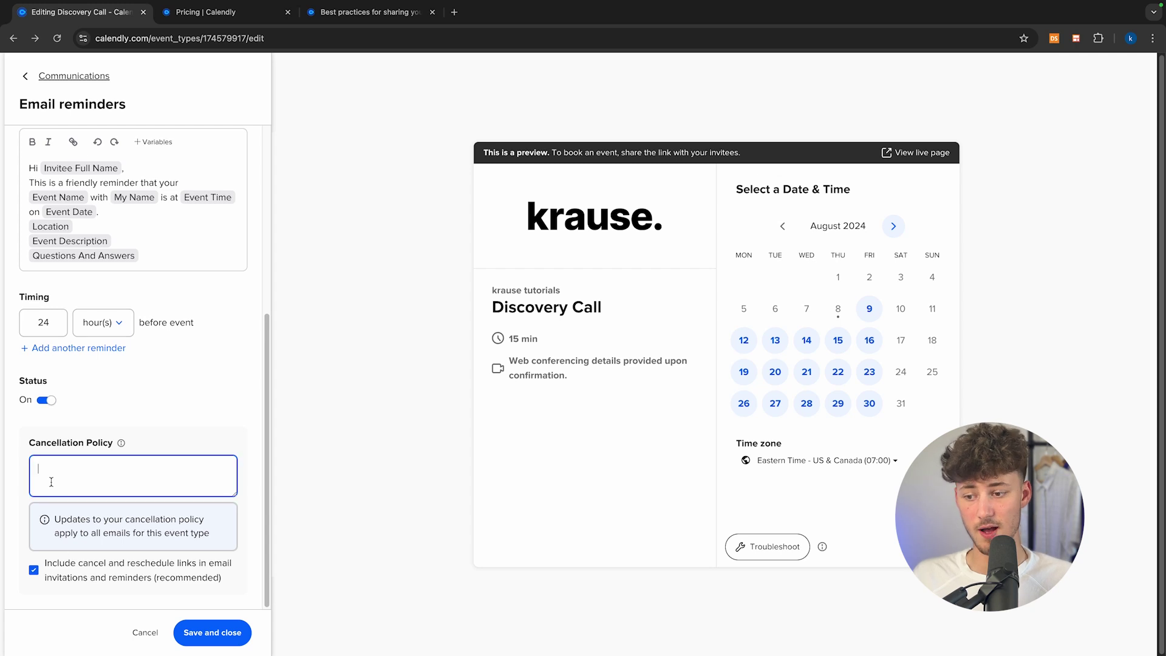
pyautogui.click(208, 632)
# - Switch text reminders on and open their settings for editing
pyautogui.click(240, 309)
pyautogui.click(244, 363)
pyautogui.click(241, 308)
pyautogui.click(249, 331)
pyautogui.moveTo(9, 206); pyautogui.dragTo(96, 208)
# - Save the text reminder unchanged after browsing its message and variables list
pyautogui.click(97, 209)
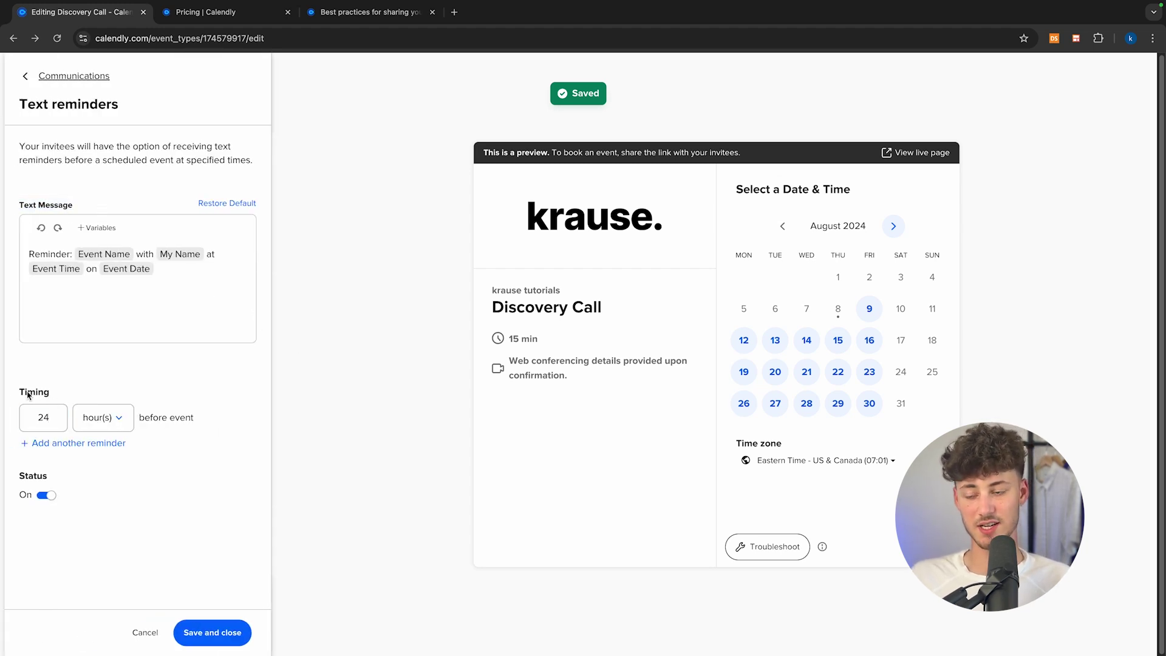
pyautogui.click(134, 301)
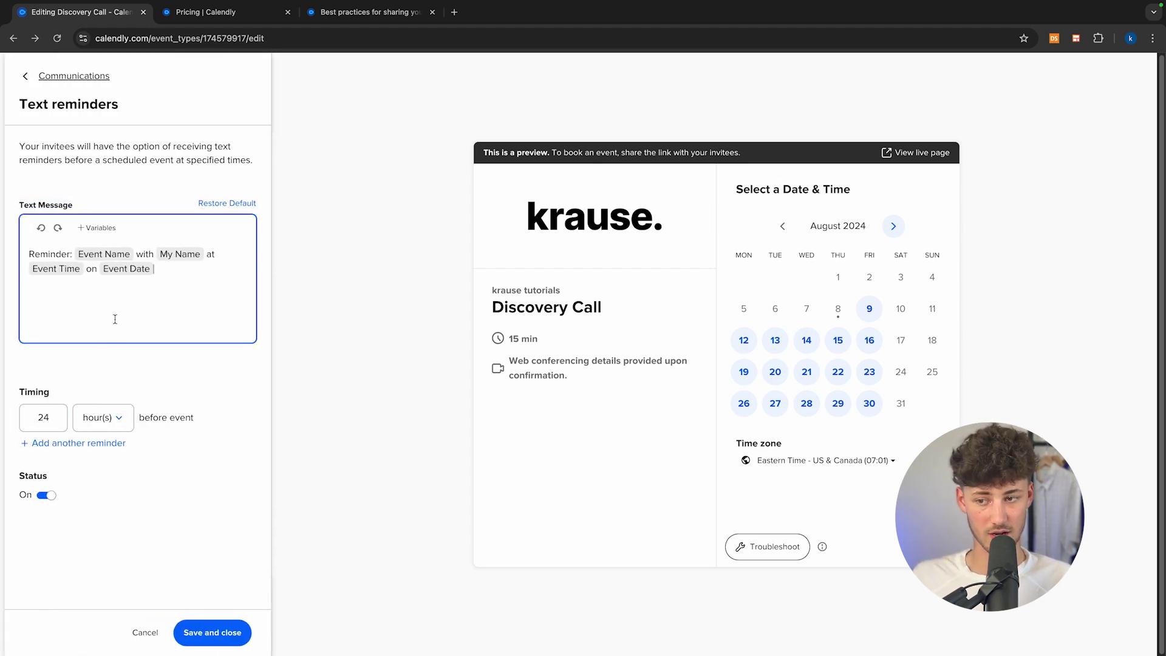
pyautogui.click(100, 228)
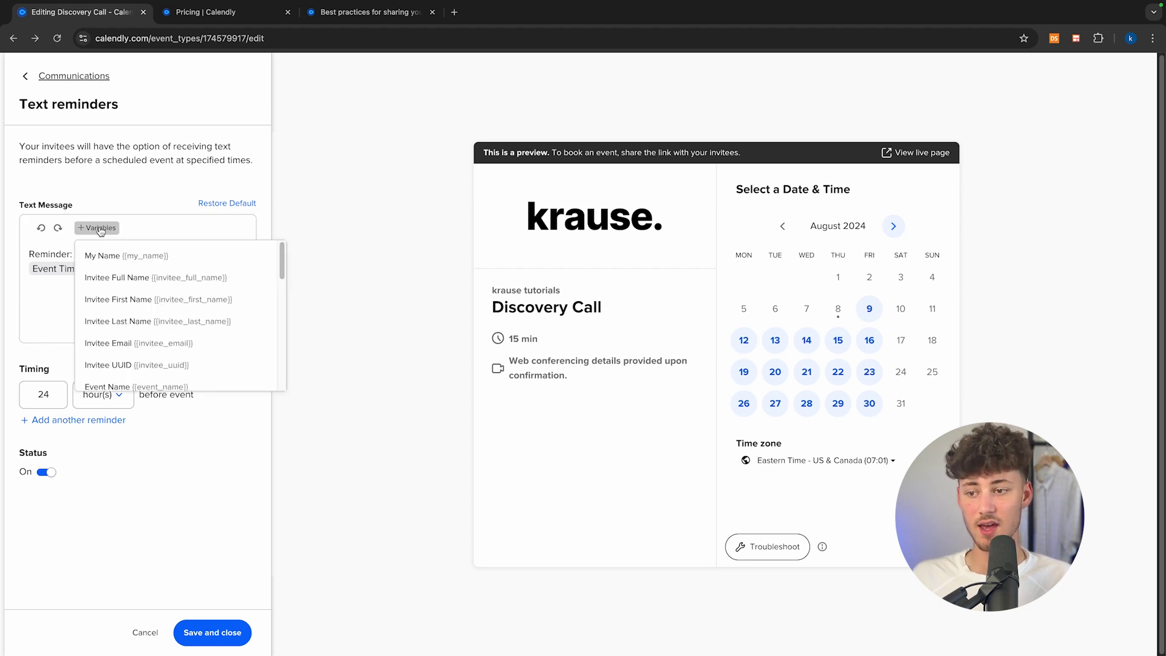
pyautogui.scroll(-1, 161, 307)
pyautogui.scroll(1, 156, 319)
pyautogui.click(69, 309)
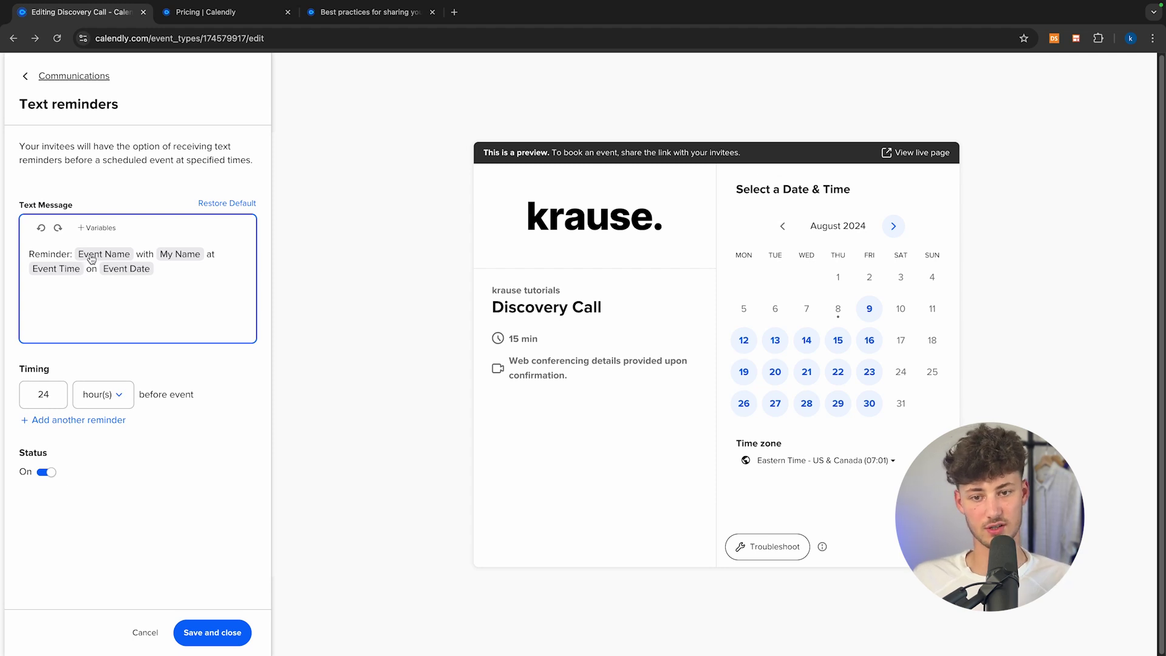
pyautogui.moveTo(508, 307); pyautogui.dragTo(585, 308)
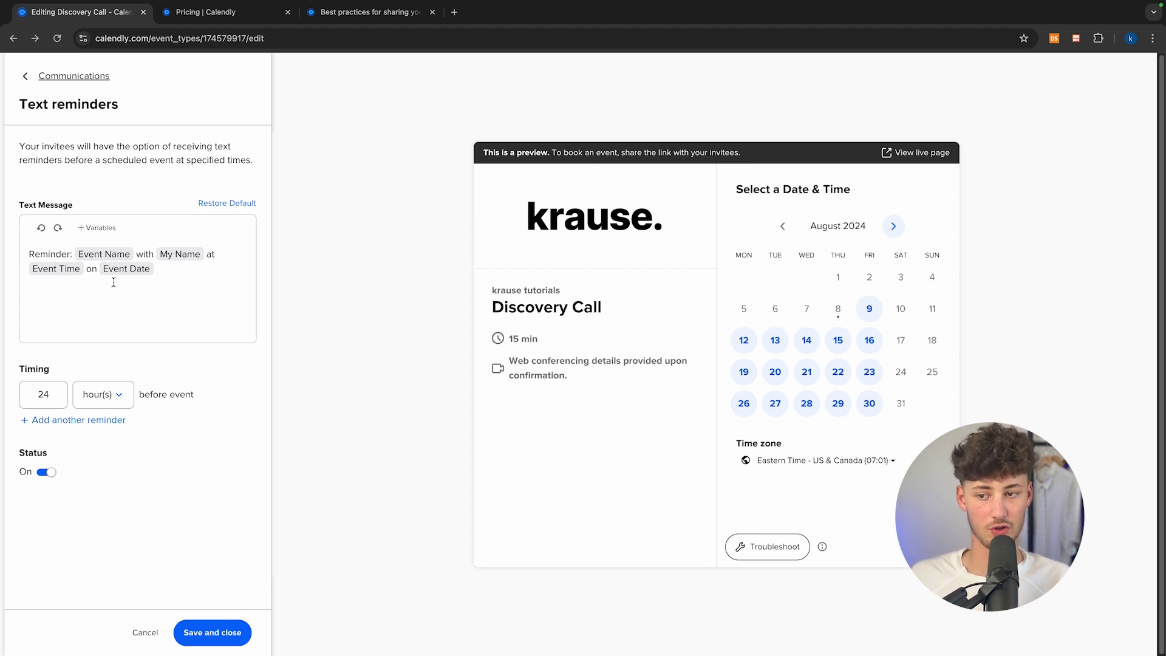
pyautogui.click(219, 625)
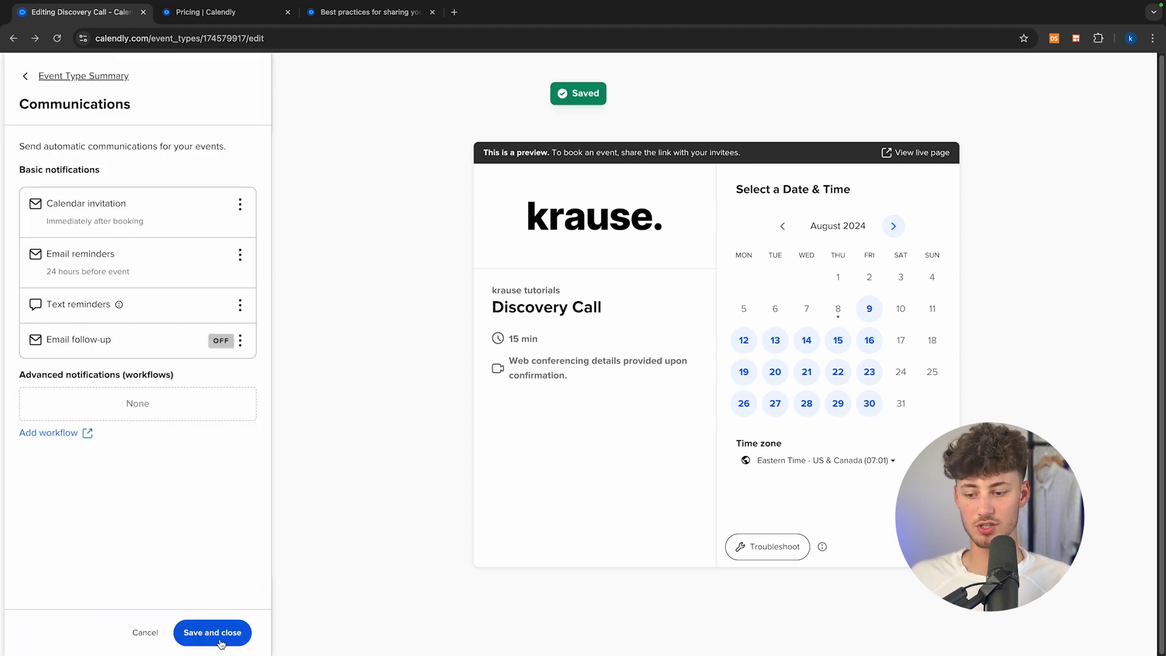
# - Open Add workflow in a new tab and expand the workflow templates with Show more
pyautogui.moveTo(22, 374); pyautogui.dragTo(122, 375)
pyautogui.click(110, 376)
pyautogui.click(83, 434)
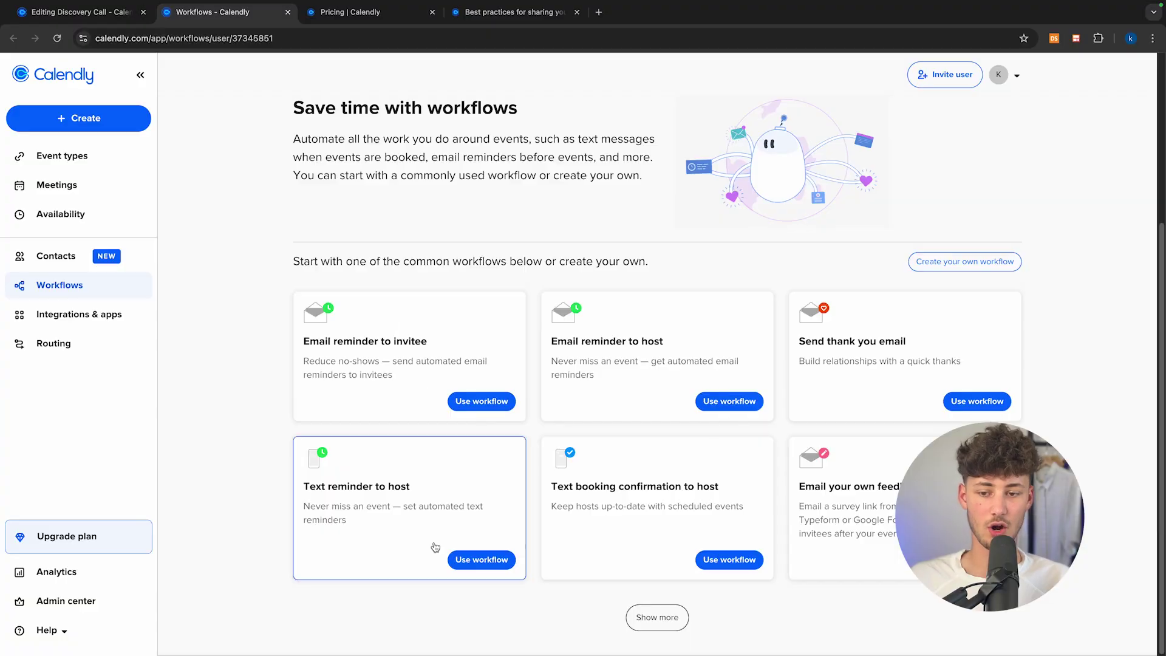
pyautogui.click(639, 616)
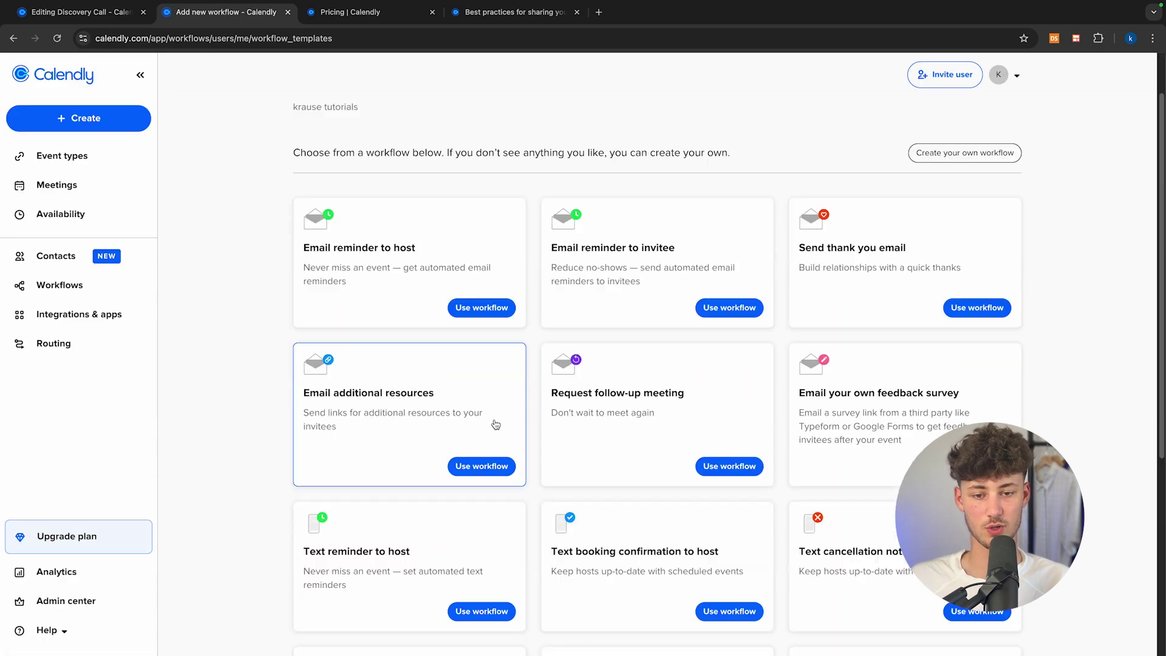
# - Scroll through all workflow templates, then begin creating a custom workflow
pyautogui.scroll(-6, 546, 412)
pyautogui.scroll(6, 586, 364)
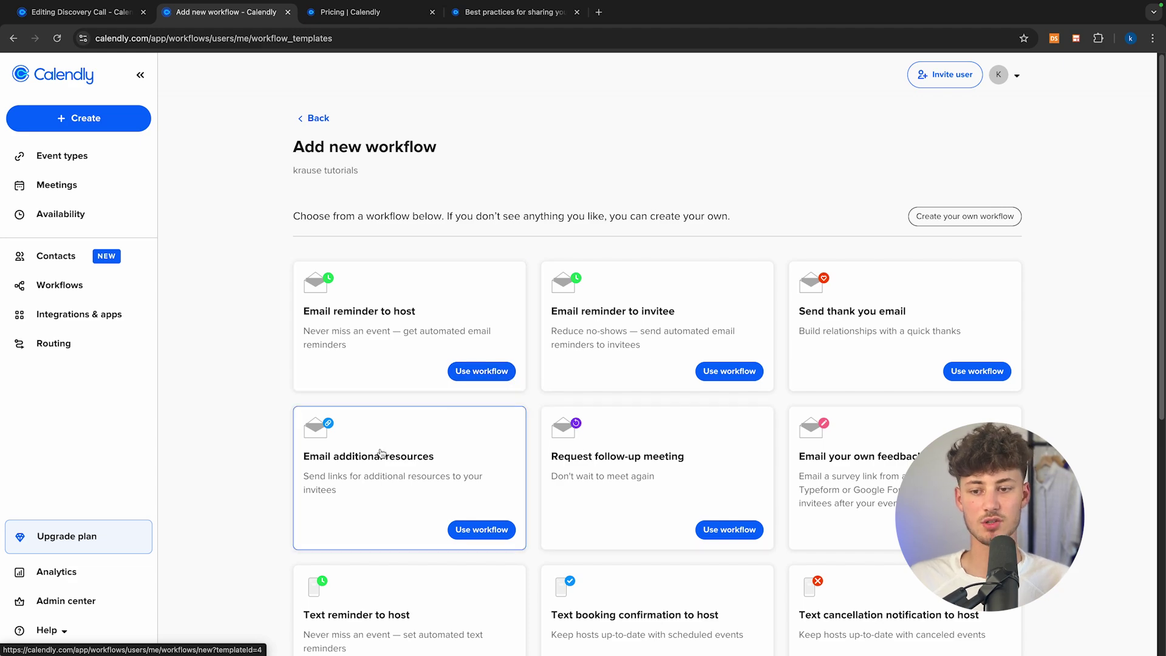
pyautogui.scroll(-2, 370, 319)
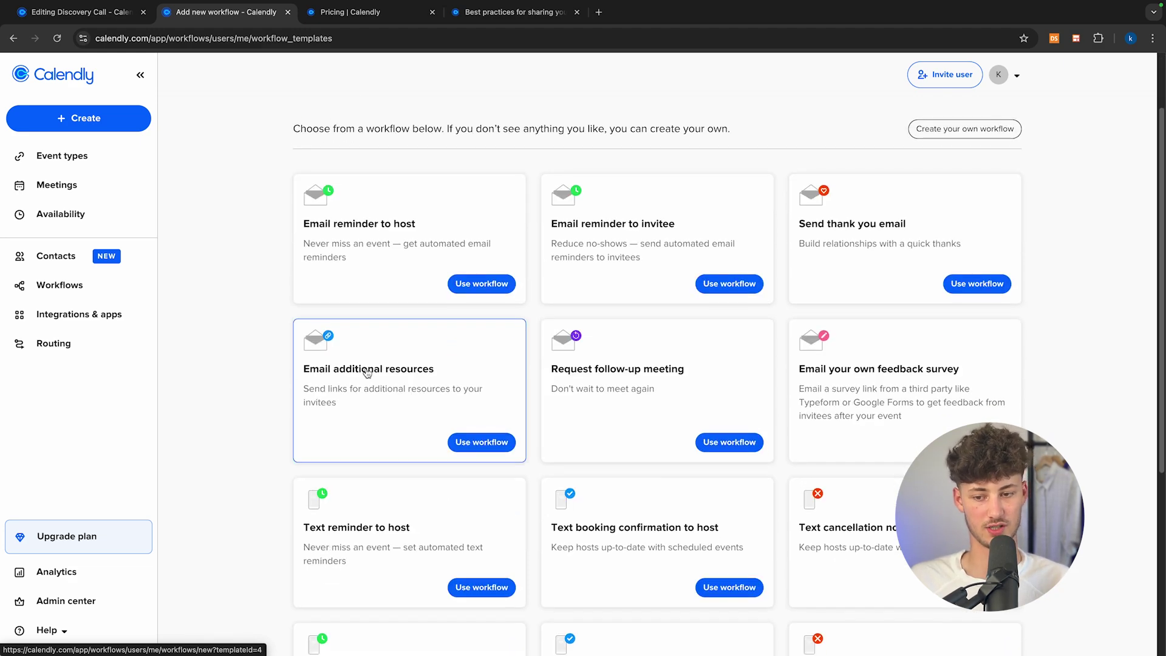
pyautogui.scroll(-4, 435, 389)
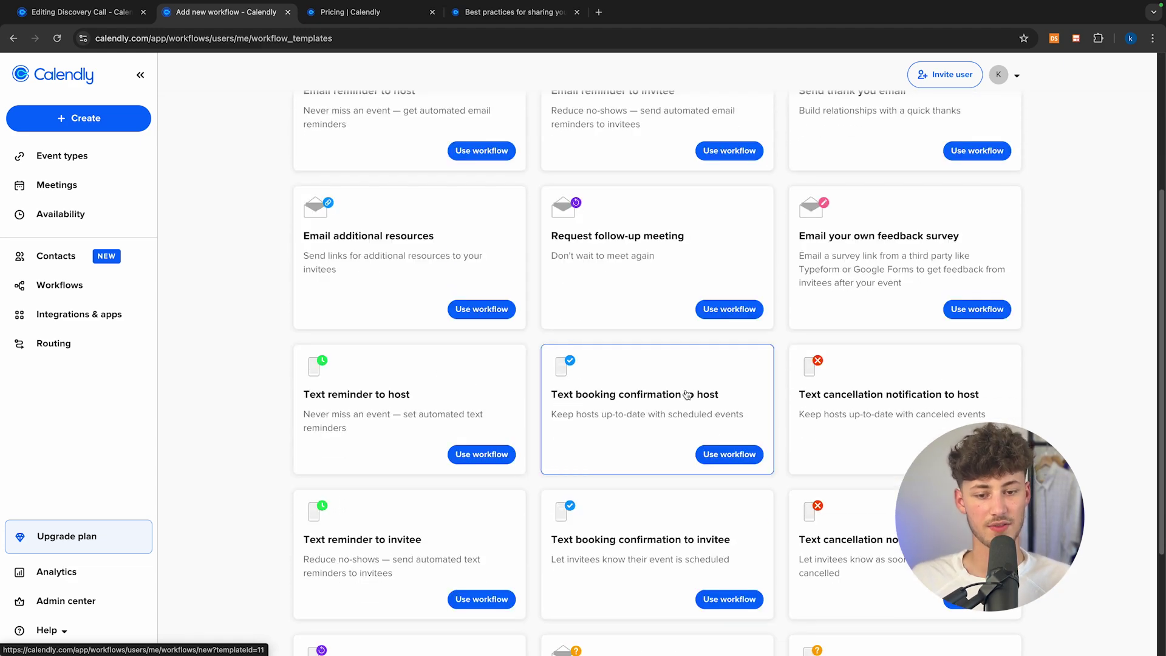
pyautogui.scroll(-3, 759, 372)
pyautogui.scroll(8, 763, 382)
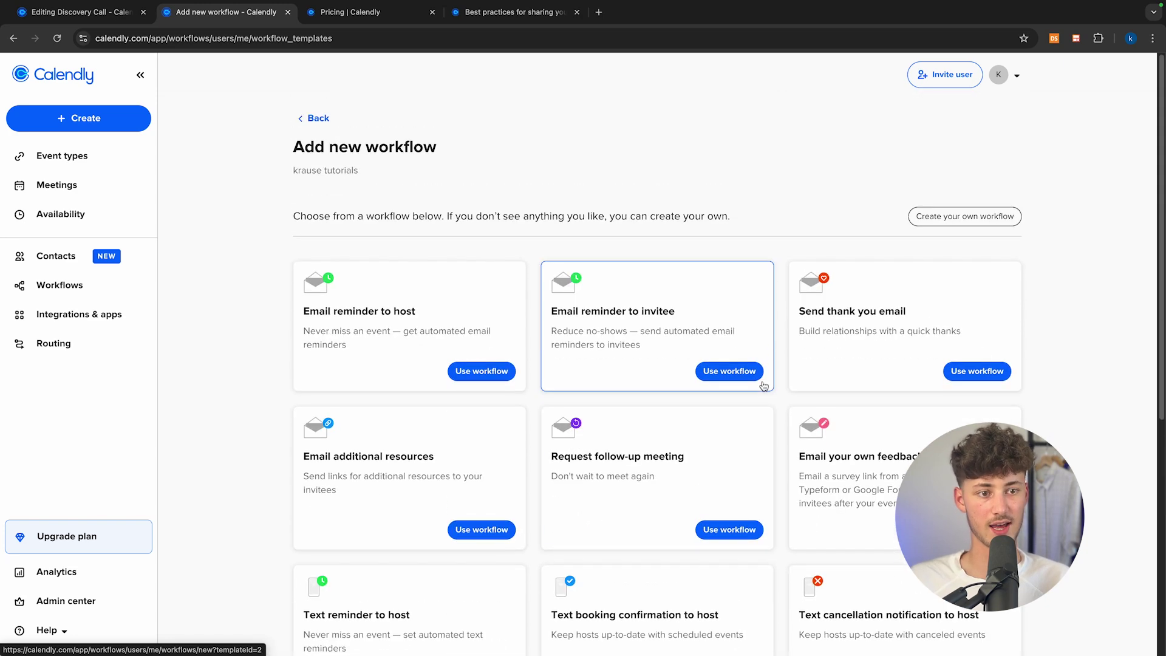
pyautogui.click(984, 223)
pyautogui.click(529, 204)
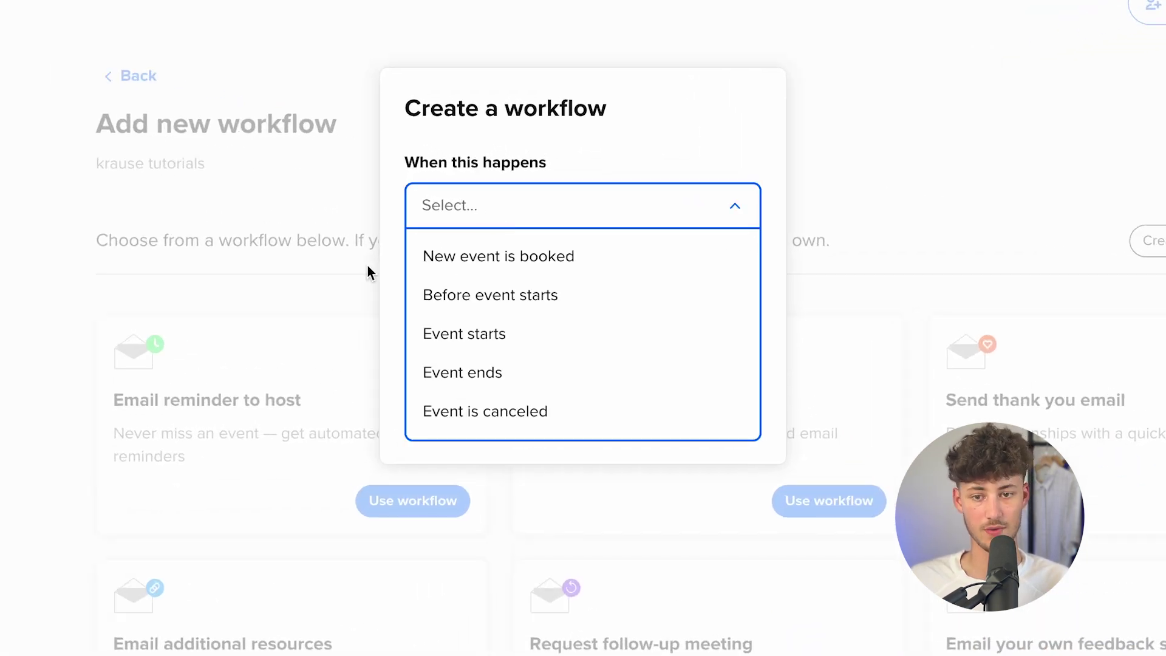
pyautogui.moveTo(408, 161); pyautogui.dragTo(548, 164)
pyautogui.click(545, 163)
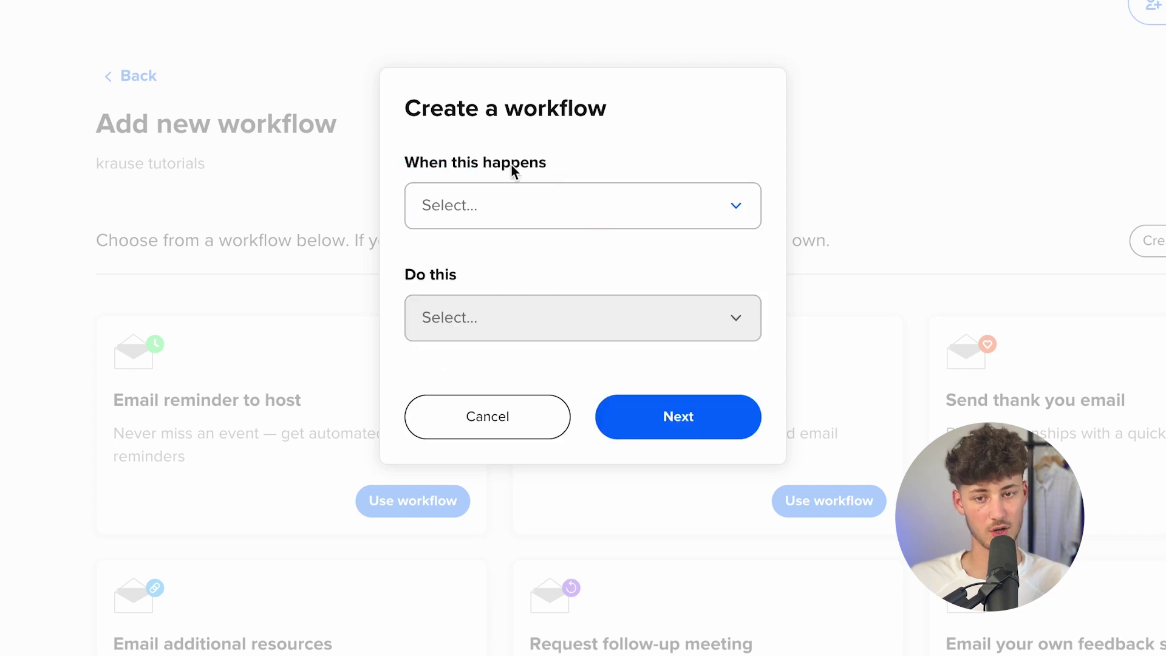
pyautogui.tripleClick(483, 163)
pyautogui.click(502, 204)
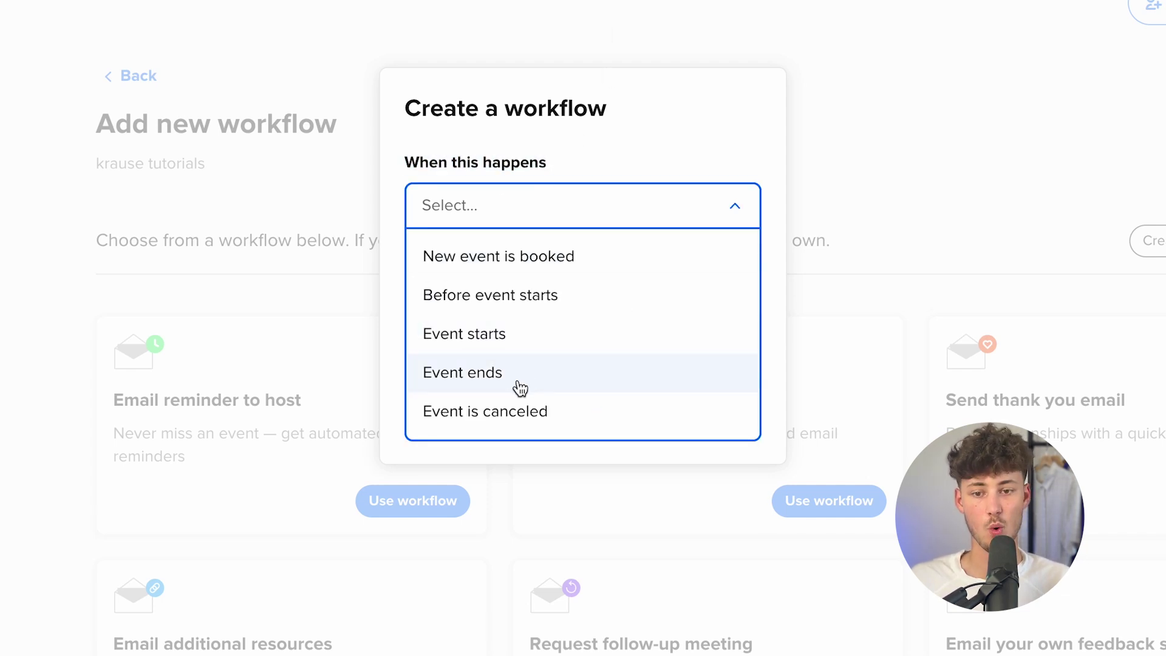
pyautogui.click(493, 344)
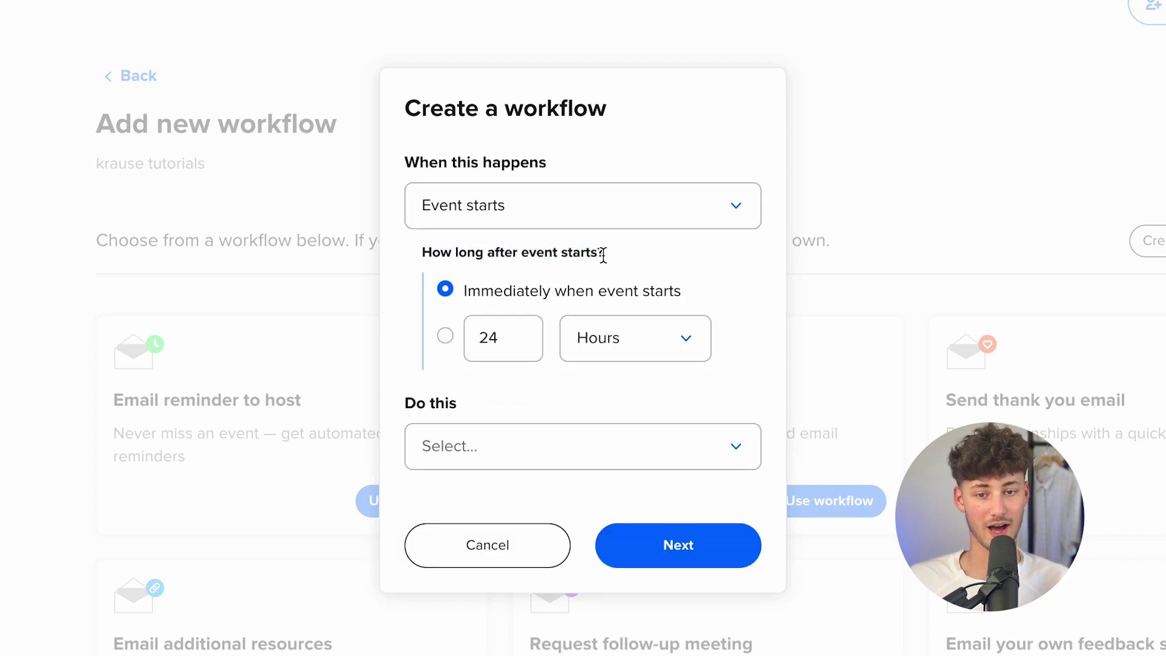
pyautogui.moveTo(463, 292); pyautogui.dragTo(700, 292)
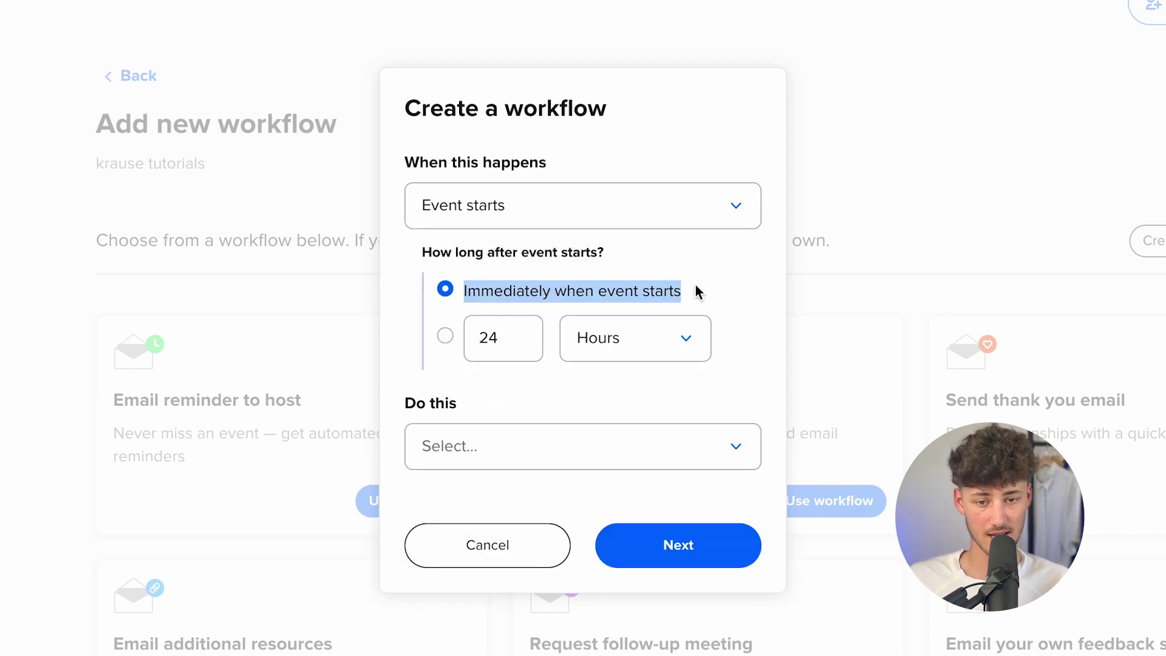
pyautogui.click(700, 292)
pyautogui.click(445, 337)
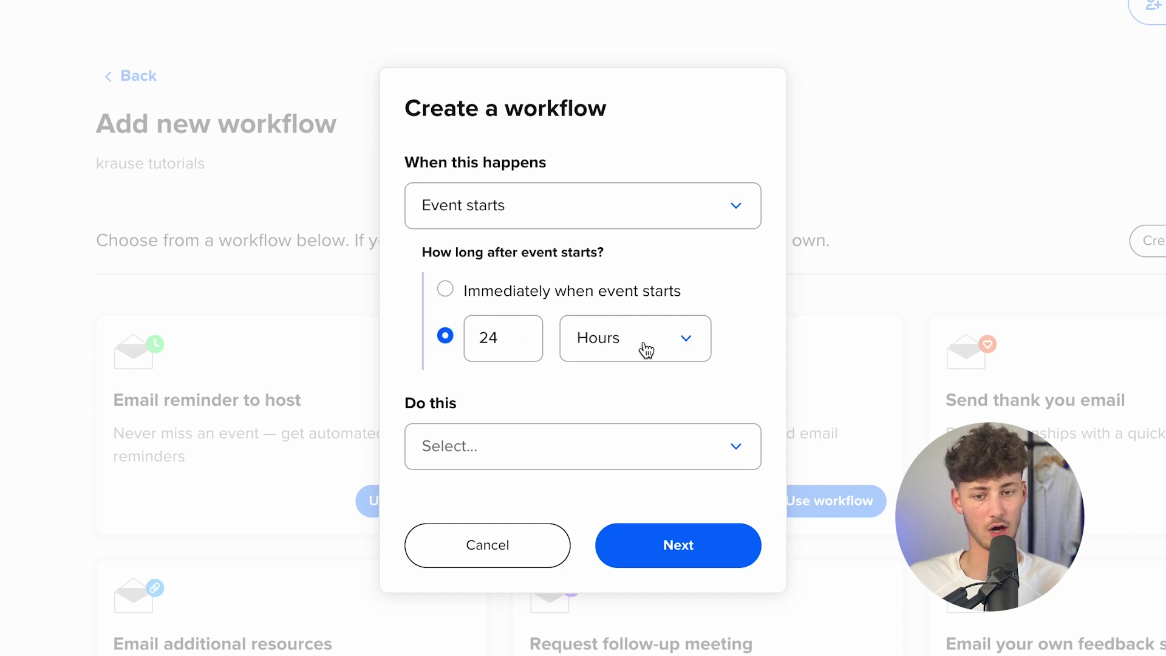
pyautogui.click(447, 289)
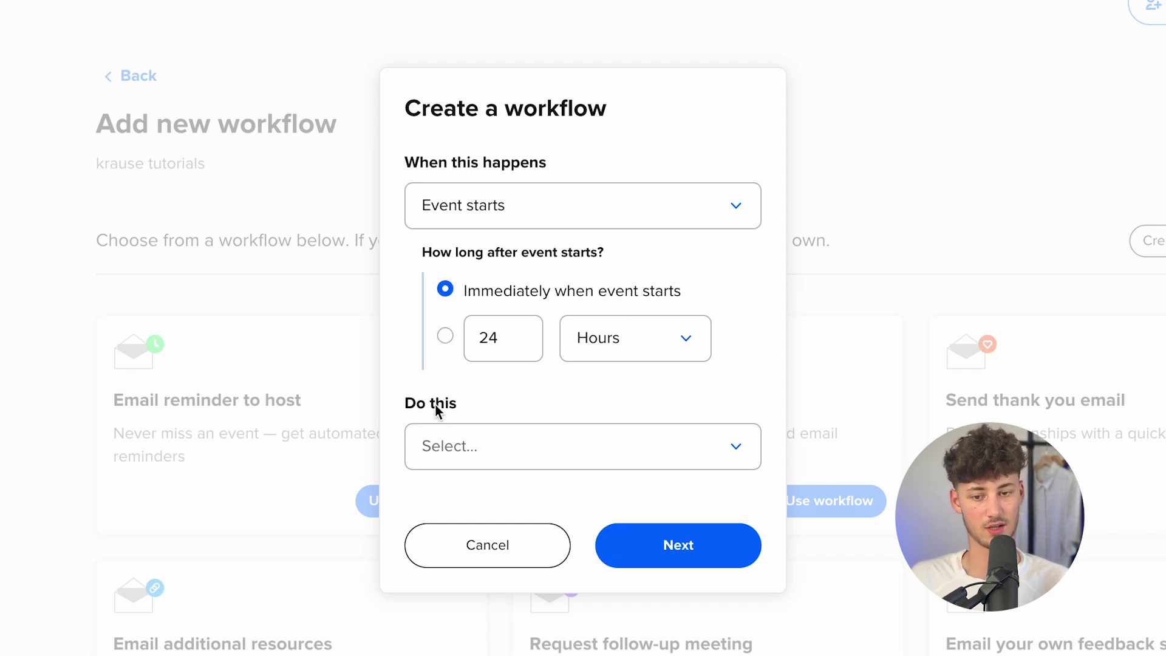
pyautogui.moveTo(403, 405); pyautogui.dragTo(482, 406)
pyautogui.click(477, 447)
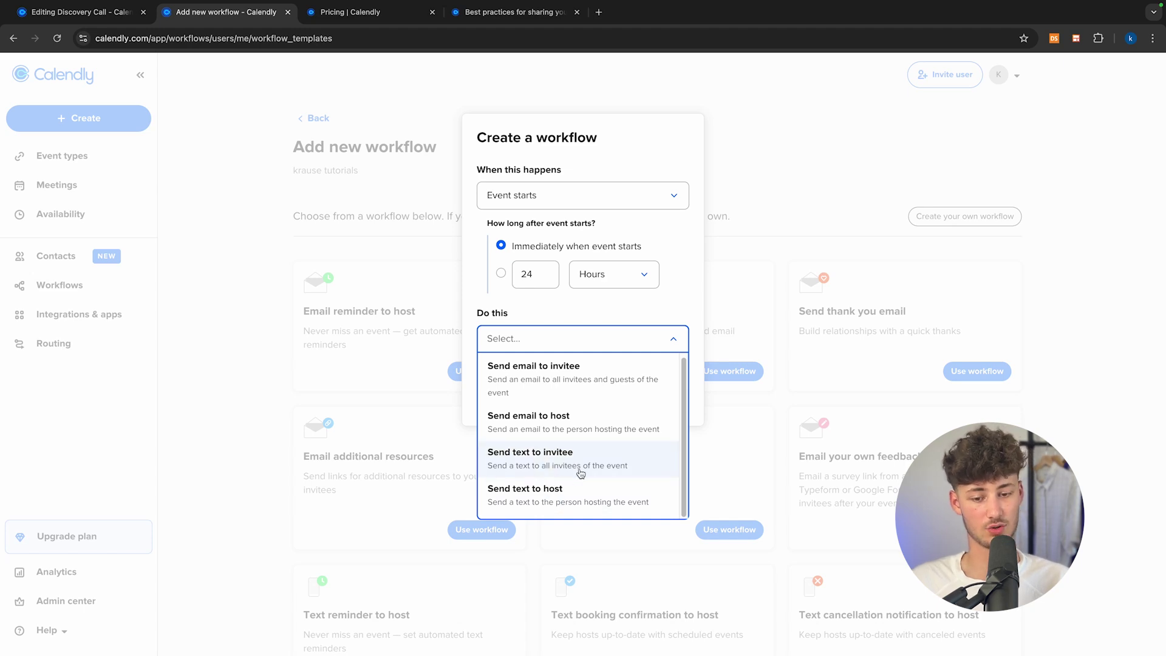
pyautogui.click(700, 218)
pyautogui.click(537, 404)
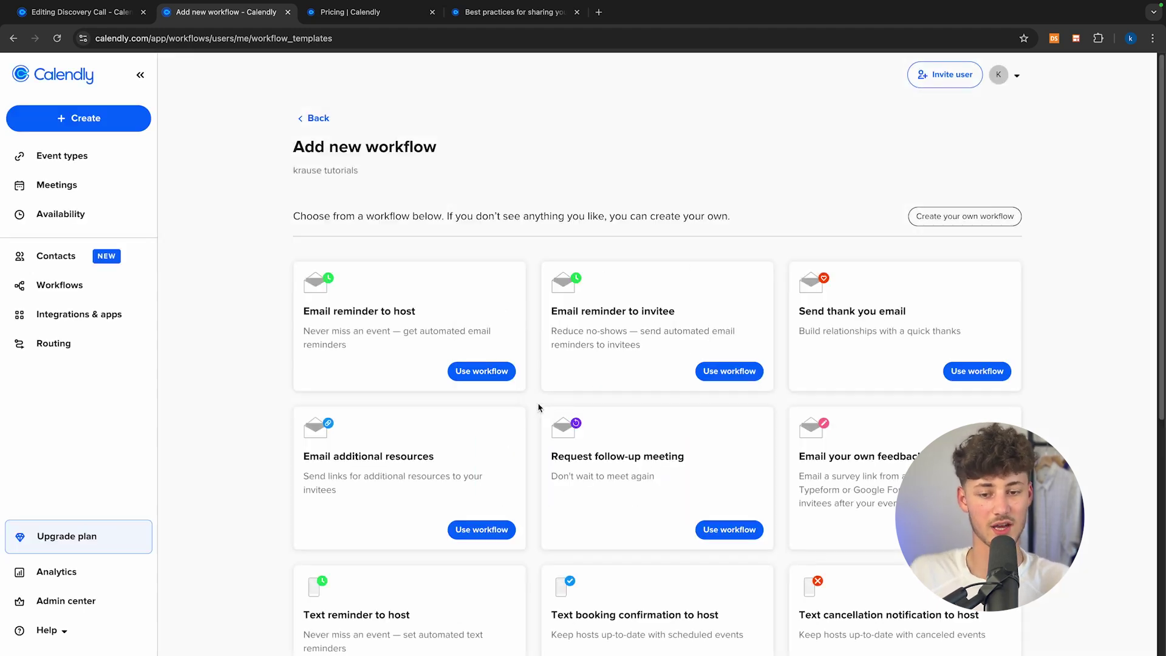
# - Return to the Discovery Call tab and save the reminder settings
pyautogui.click(486, 14)
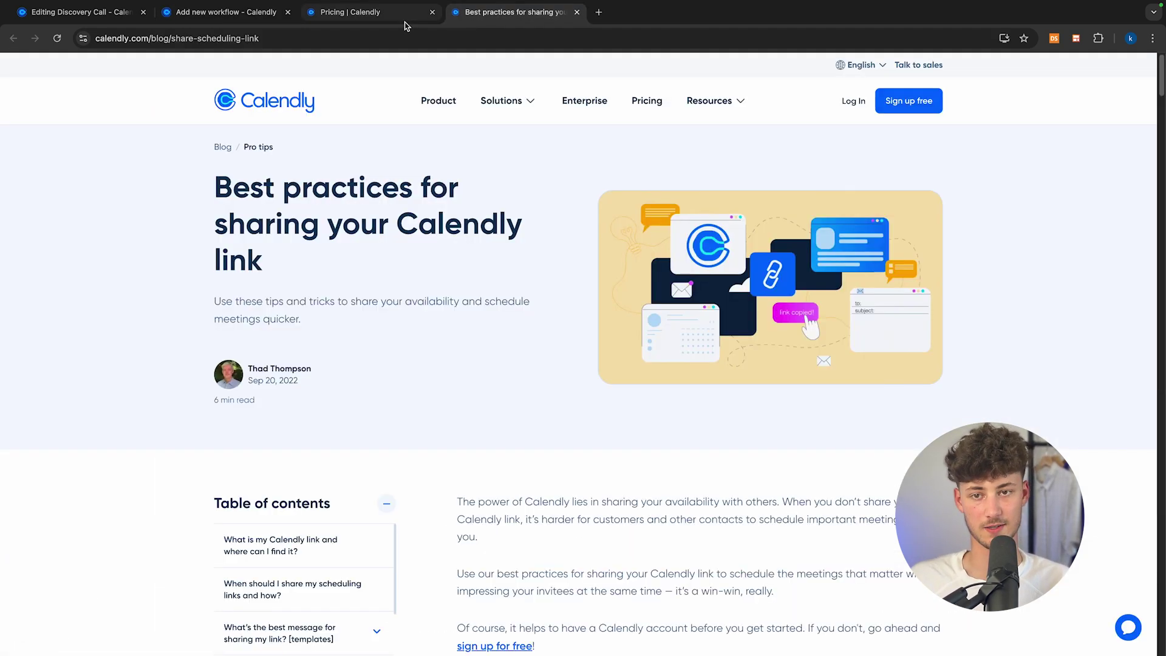
pyautogui.hotkey('ctrl', '1')
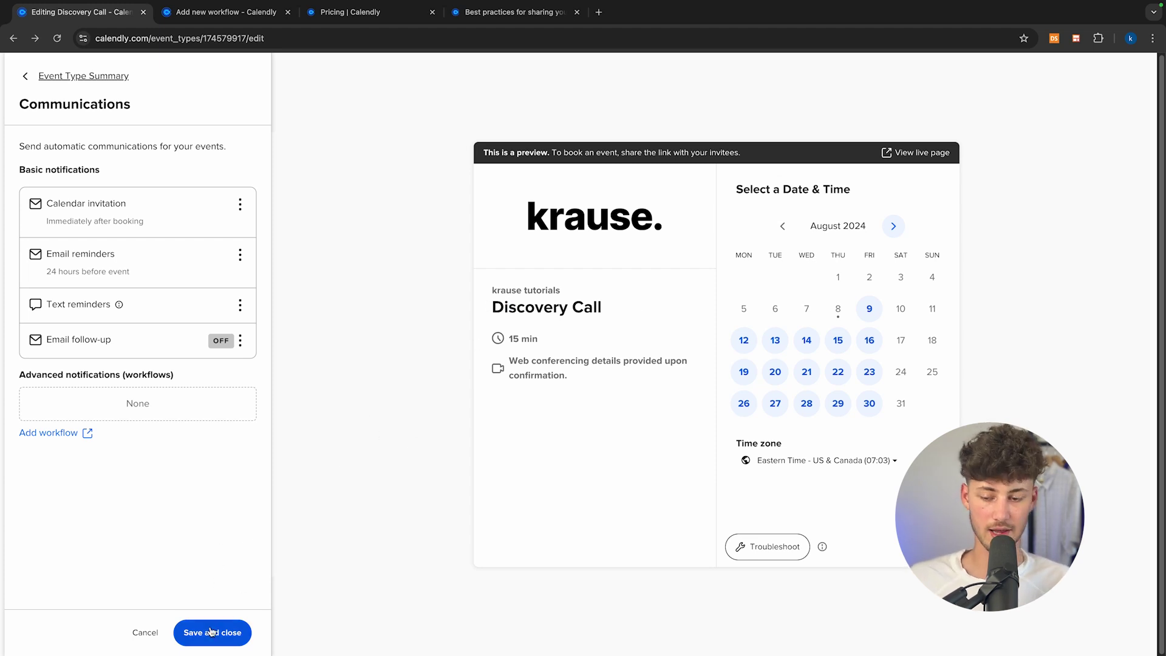
pyautogui.click(231, 637)
# - Copy the Discovery Call scheduling link and load it in a new tab
pyautogui.click(226, 79)
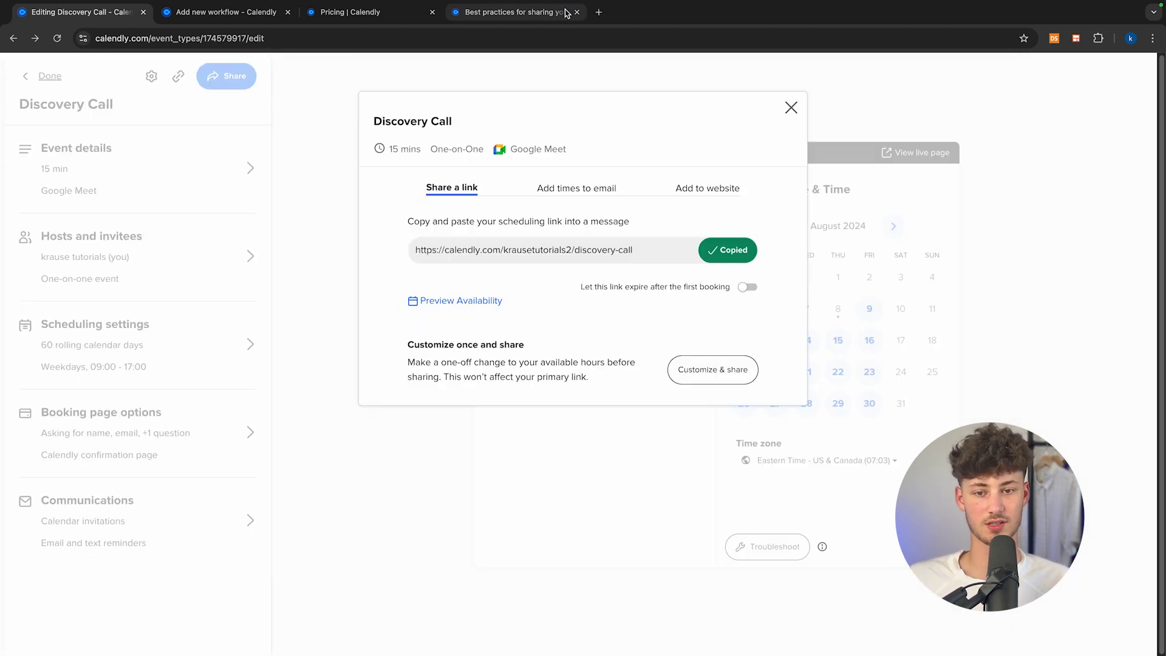
pyautogui.click(594, 12)
pyautogui.write('https://calendly.com/krausetutorials2/discovery-call')
pyautogui.press('Return')
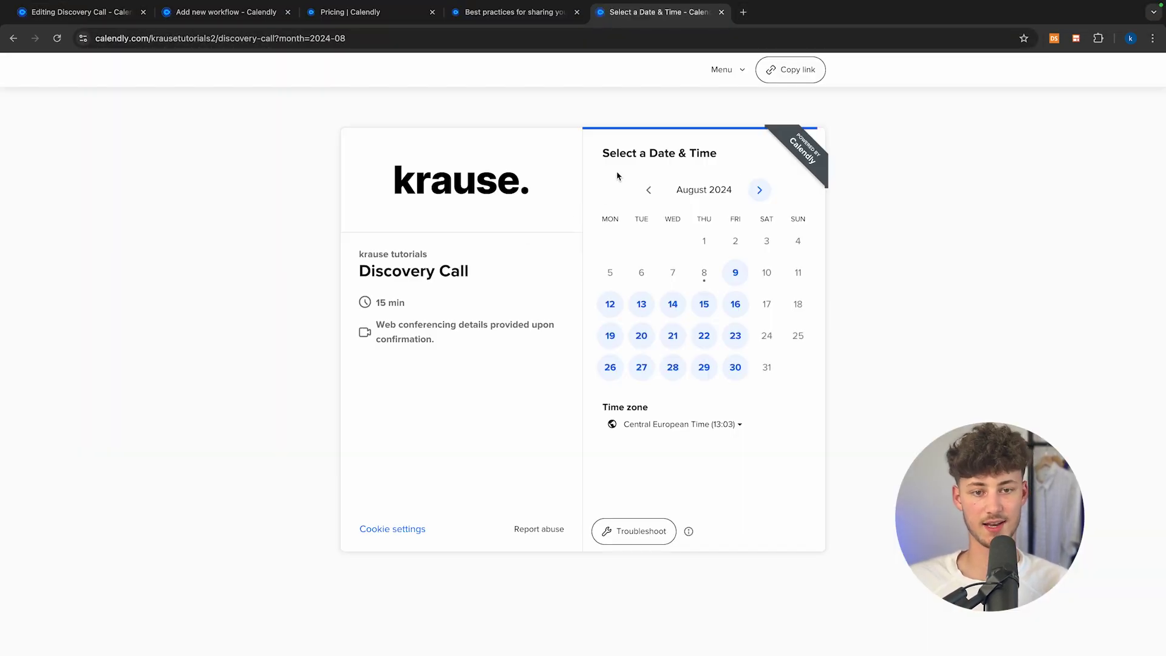
# - Pick Friday, August 9 and the 19:30 slot for the test Discovery Call booking
pyautogui.click(735, 272)
pyautogui.scroll(-5, 849, 291)
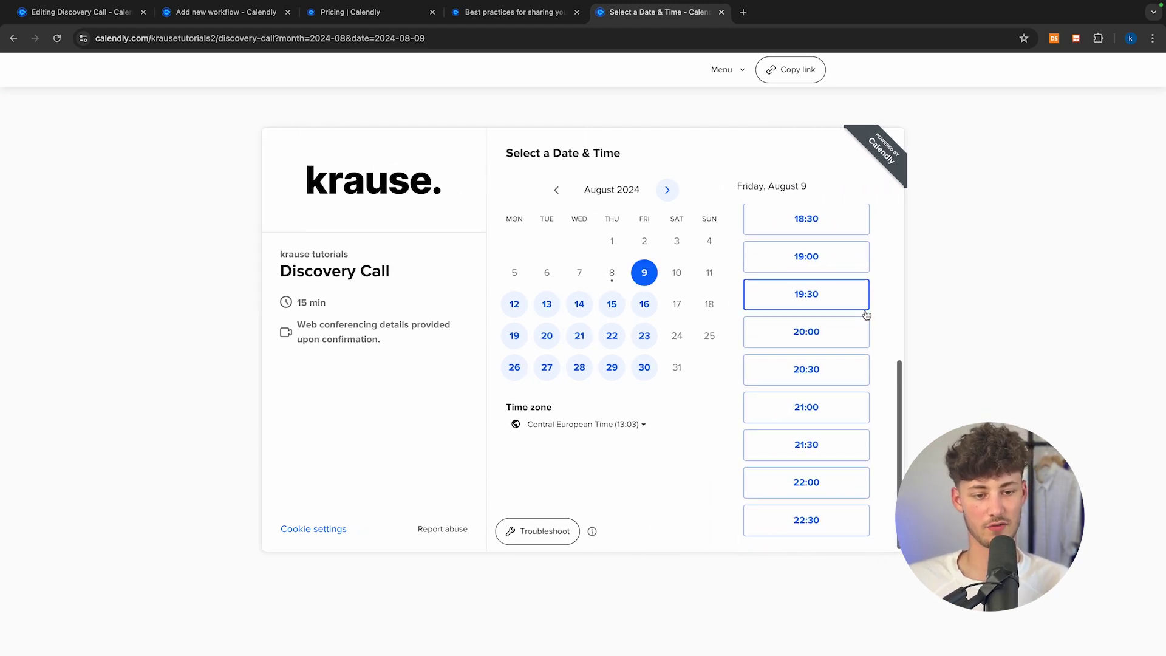
pyautogui.click(828, 297)
pyautogui.click(828, 298)
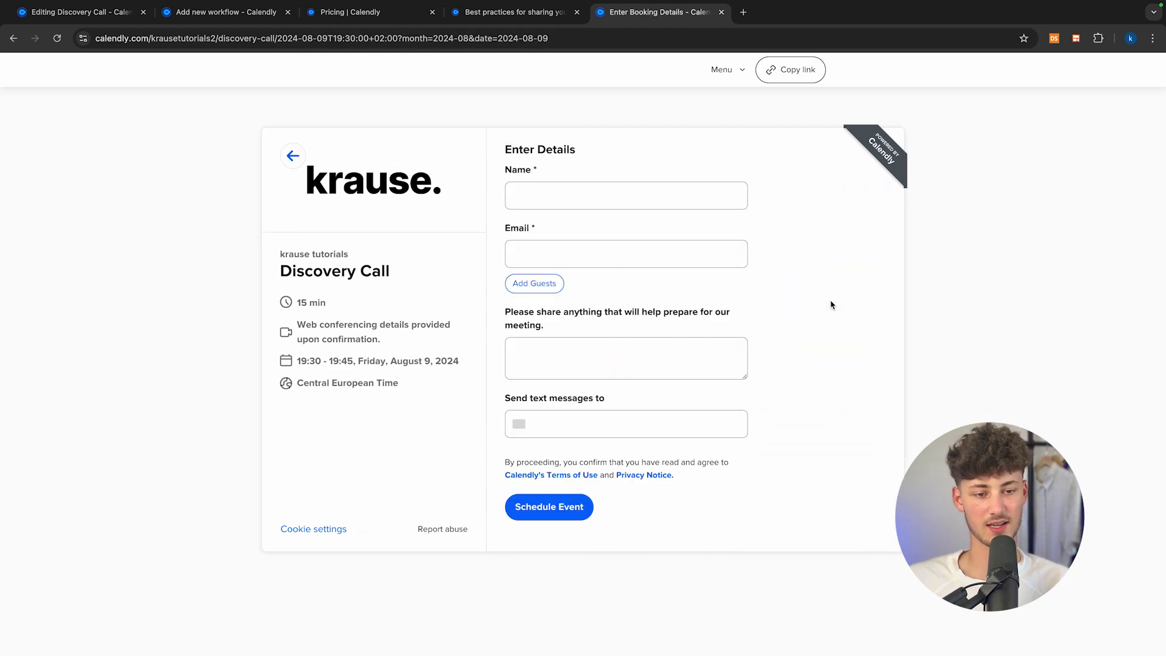
# - Fill in the invitee's name and email, then schedule the test event
pyautogui.moveTo(499, 174); pyautogui.dragTo(554, 175)
pyautogui.moveTo(502, 233); pyautogui.dragTo(612, 246)
pyautogui.moveTo(502, 309); pyautogui.dragTo(613, 333)
pyautogui.click(614, 335)
pyautogui.tripleClick(616, 399)
pyautogui.click(530, 190)
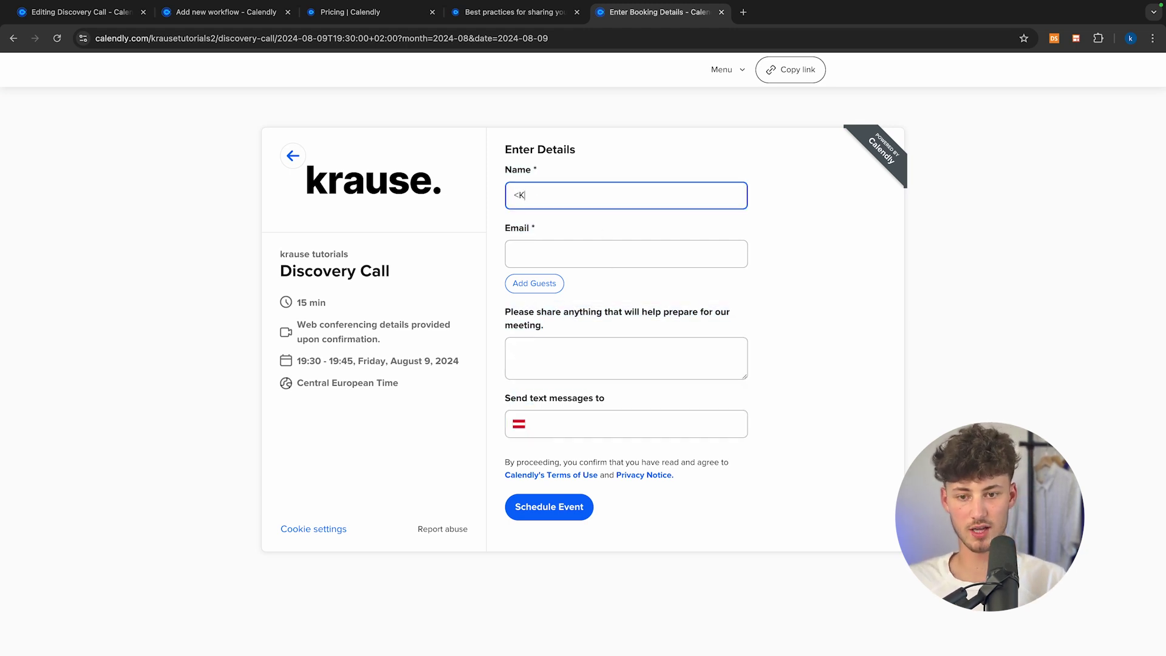
pyautogui.click(541, 510)
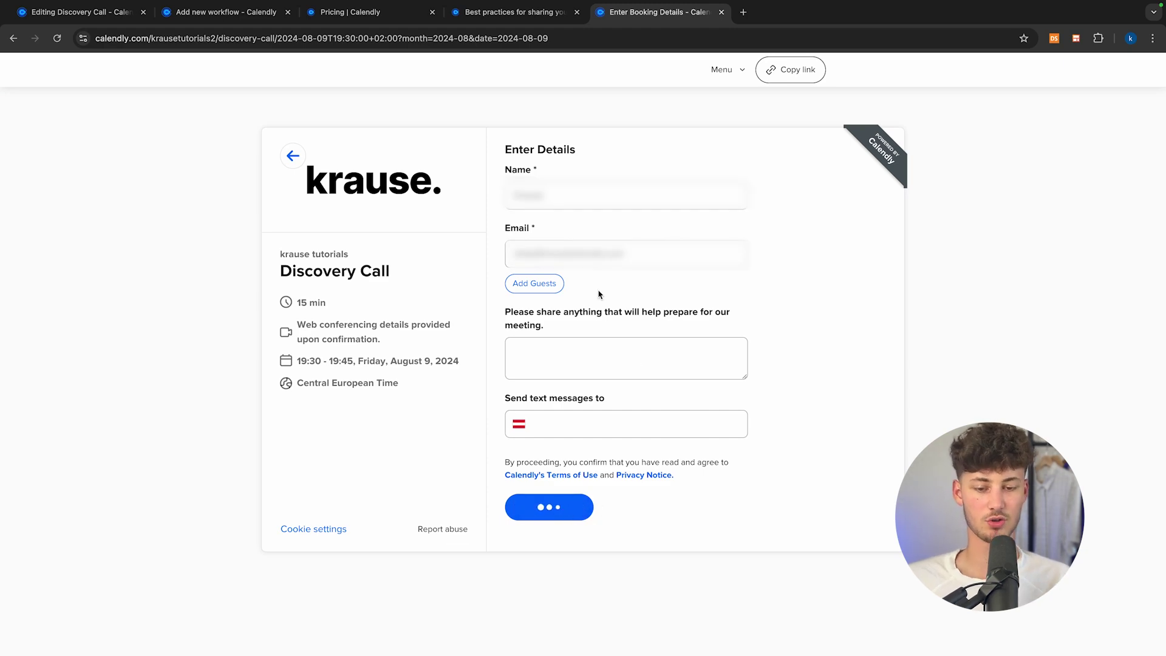
# - Return to the Discovery Call editor tab and dismiss the sharing dialog
pyautogui.click(526, 14)
pyautogui.click(91, 13)
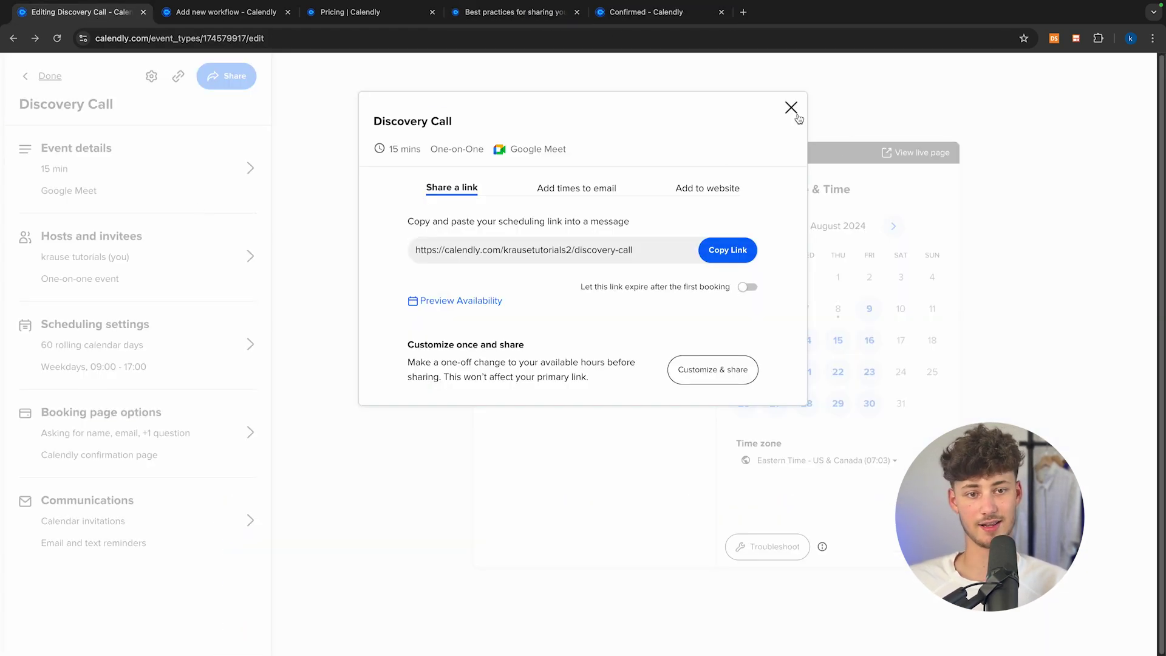
pyautogui.click(792, 109)
# - Finish editing, return to Event types, and preview then close the Discovery Call booking page
pyautogui.click(22, 73)
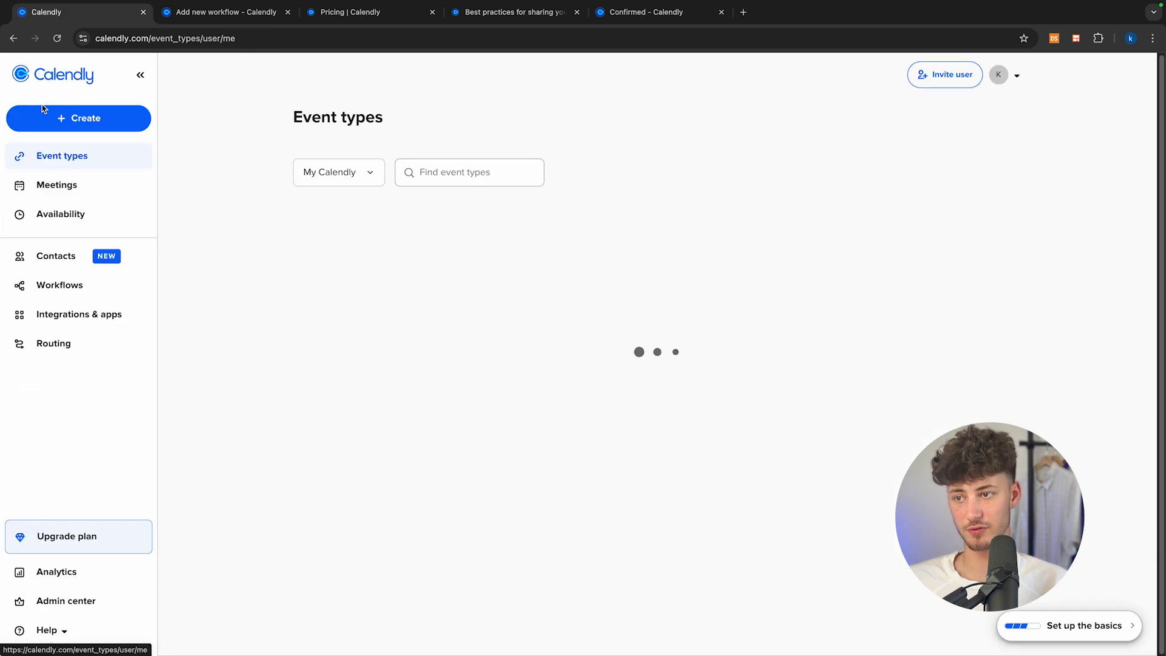
pyautogui.click(76, 193)
pyautogui.click(64, 156)
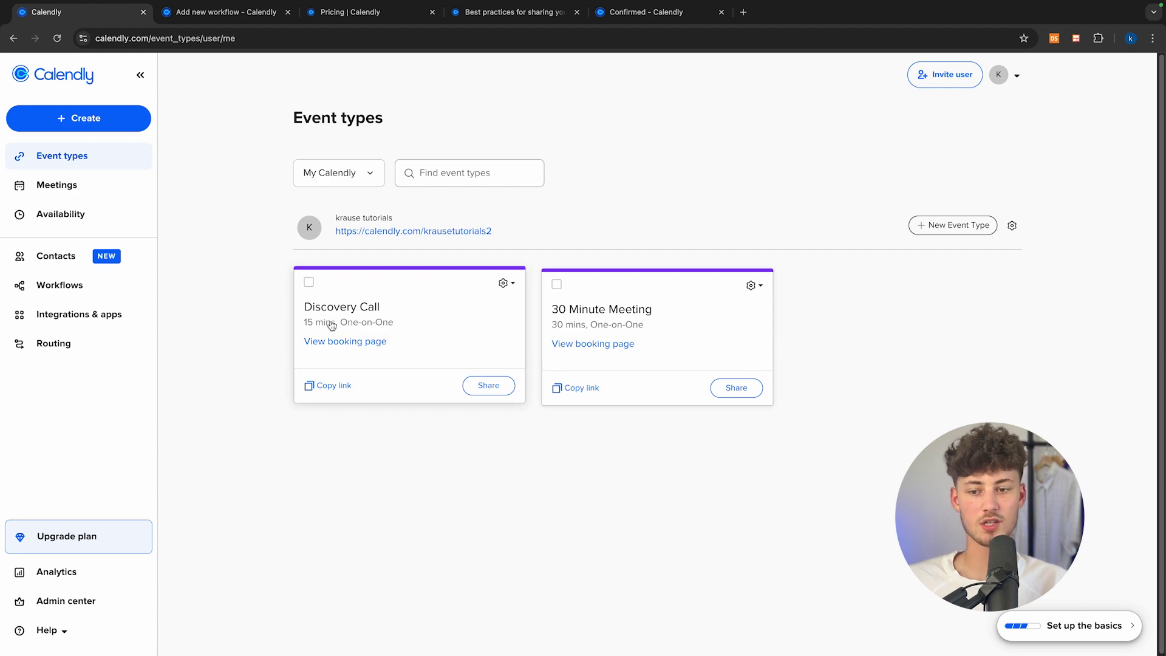
pyautogui.click(351, 344)
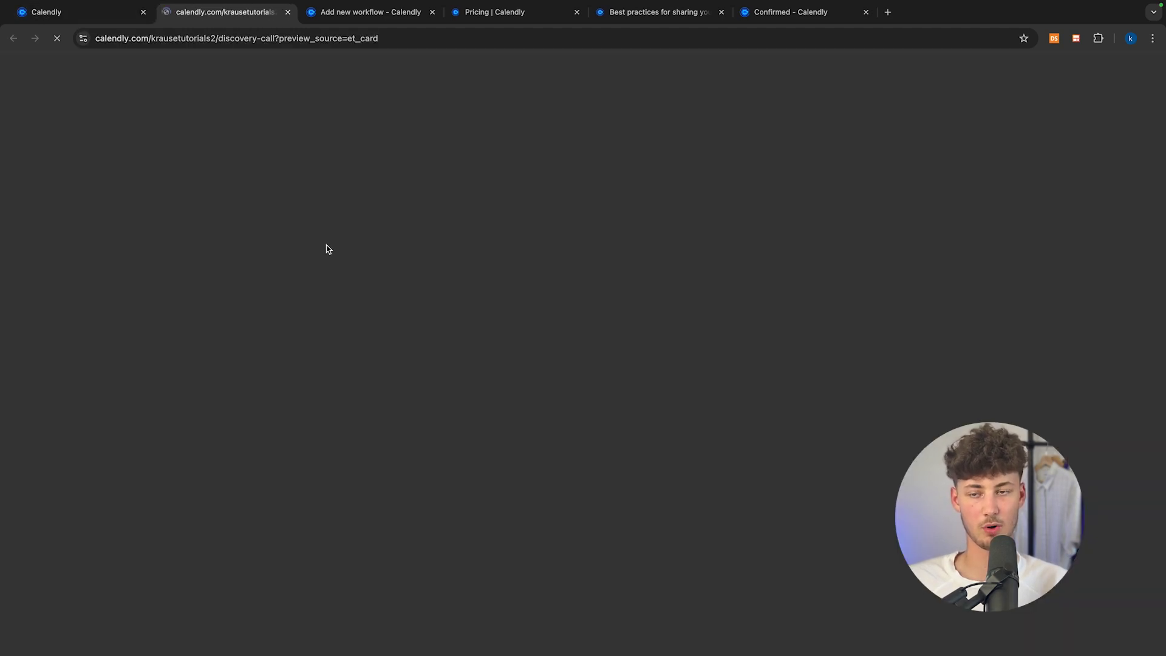
pyautogui.press('super+w')
# - Reopen the Discovery Call editor, go back, and view the card's options menu
pyautogui.click(406, 290)
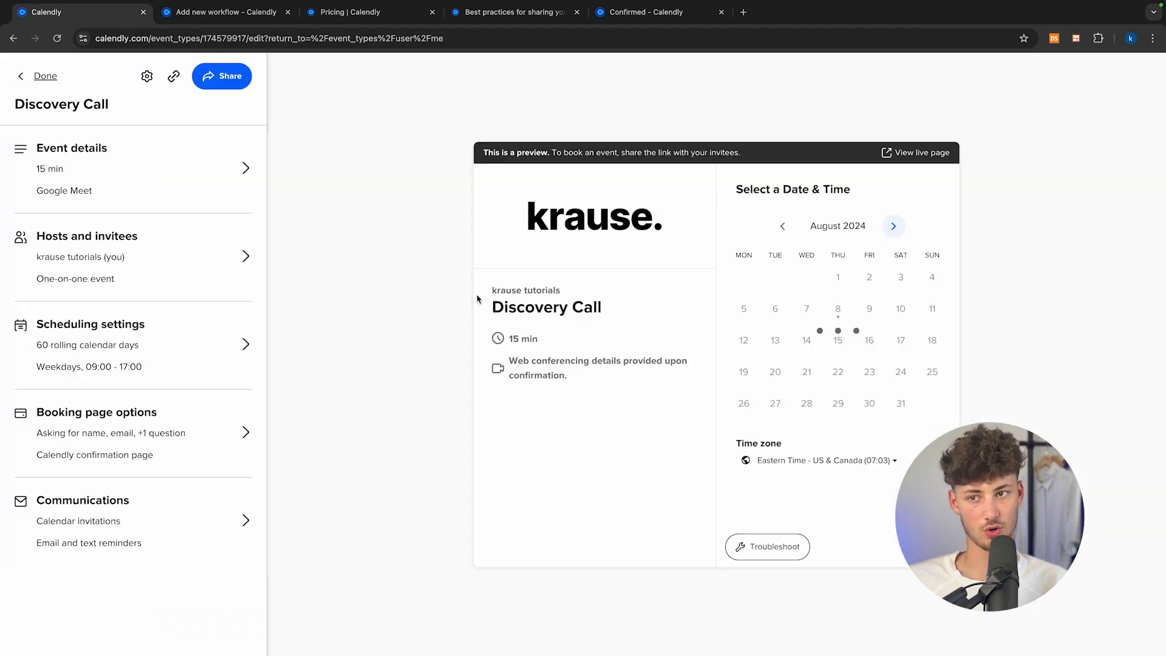
pyautogui.click(31, 75)
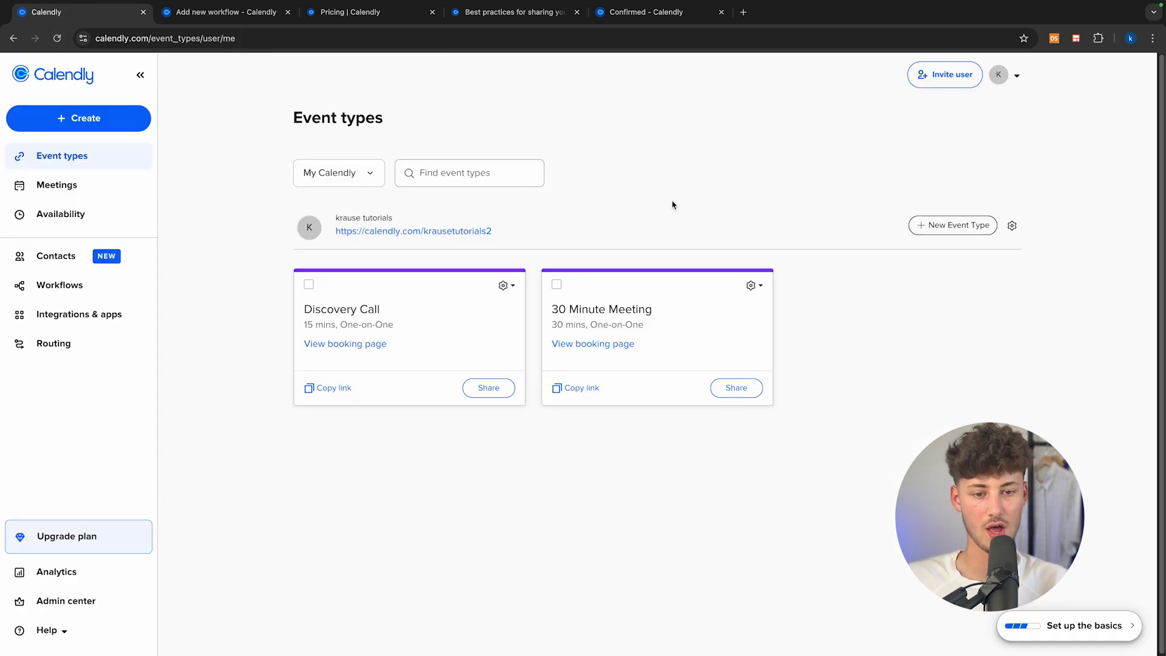
pyautogui.click(504, 284)
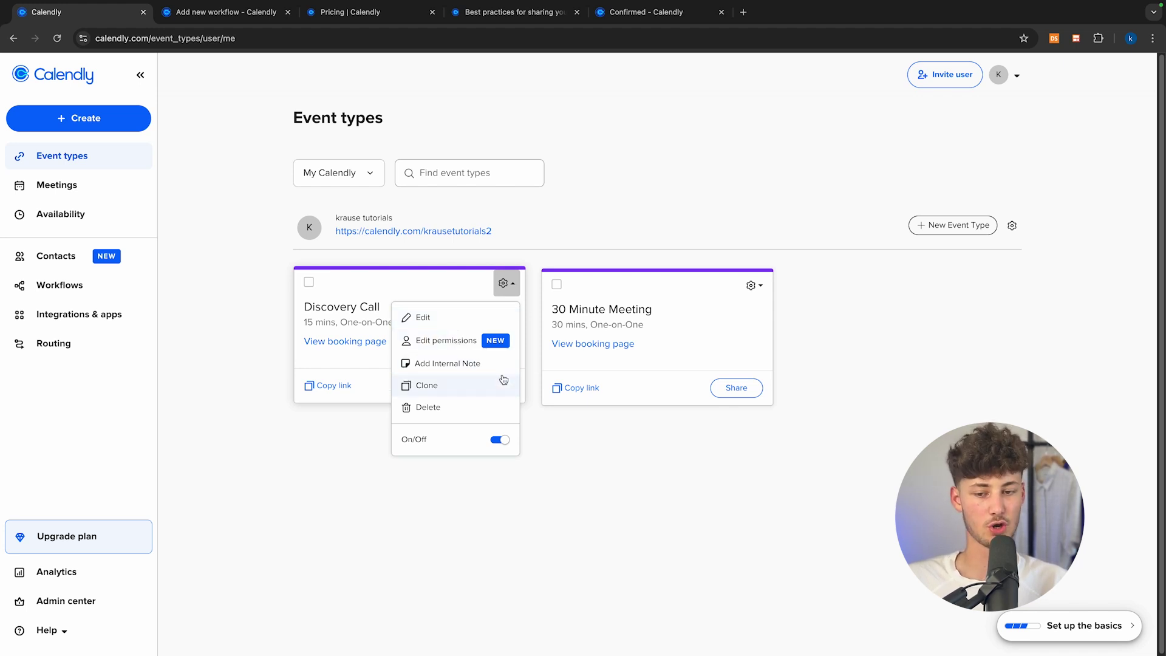
# - Look over the Invite user dialog, close it, and go to the Meetings page
pyautogui.click(944, 74)
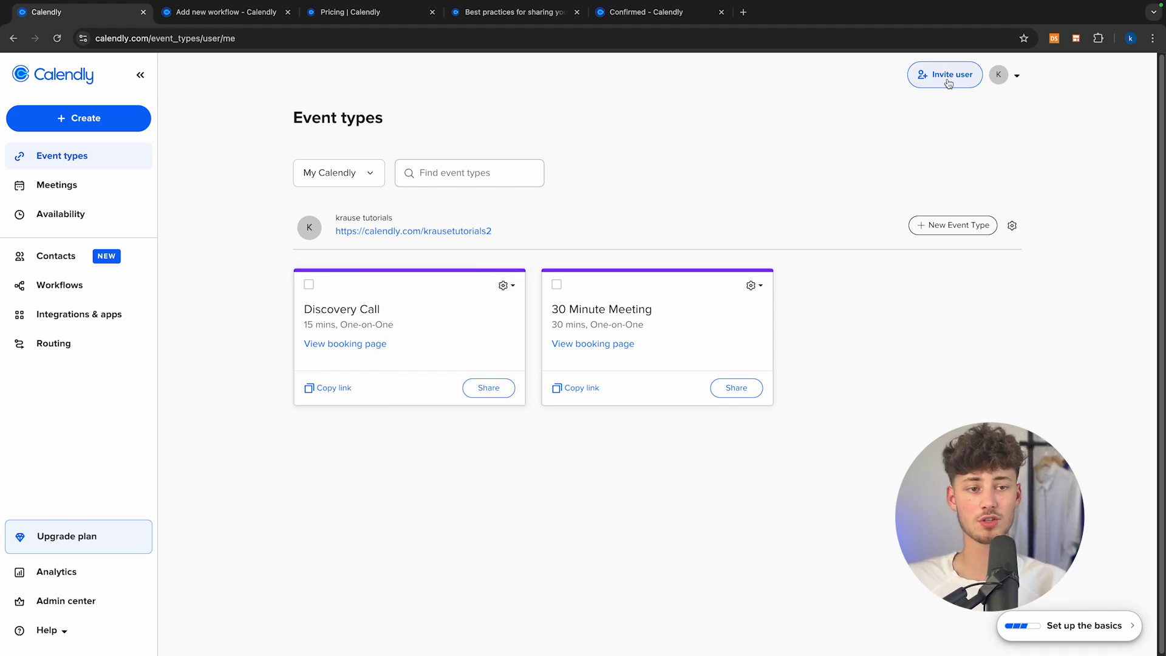
pyautogui.moveTo(397, 134); pyautogui.dragTo(671, 162)
pyautogui.click(718, 154)
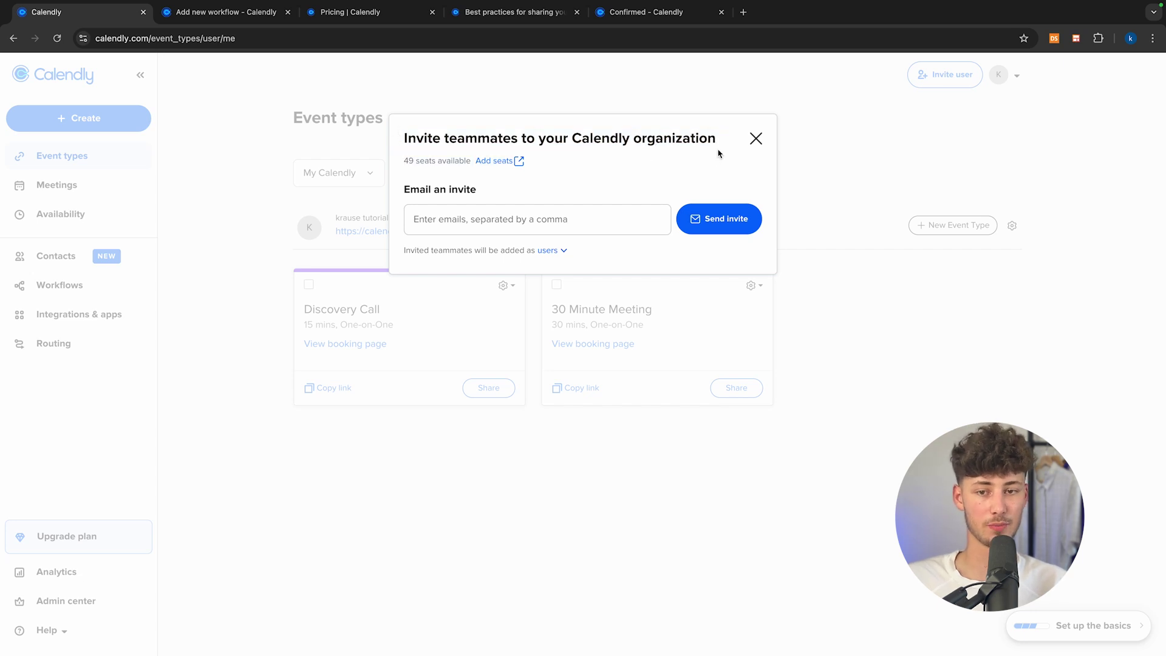
pyautogui.click(755, 140)
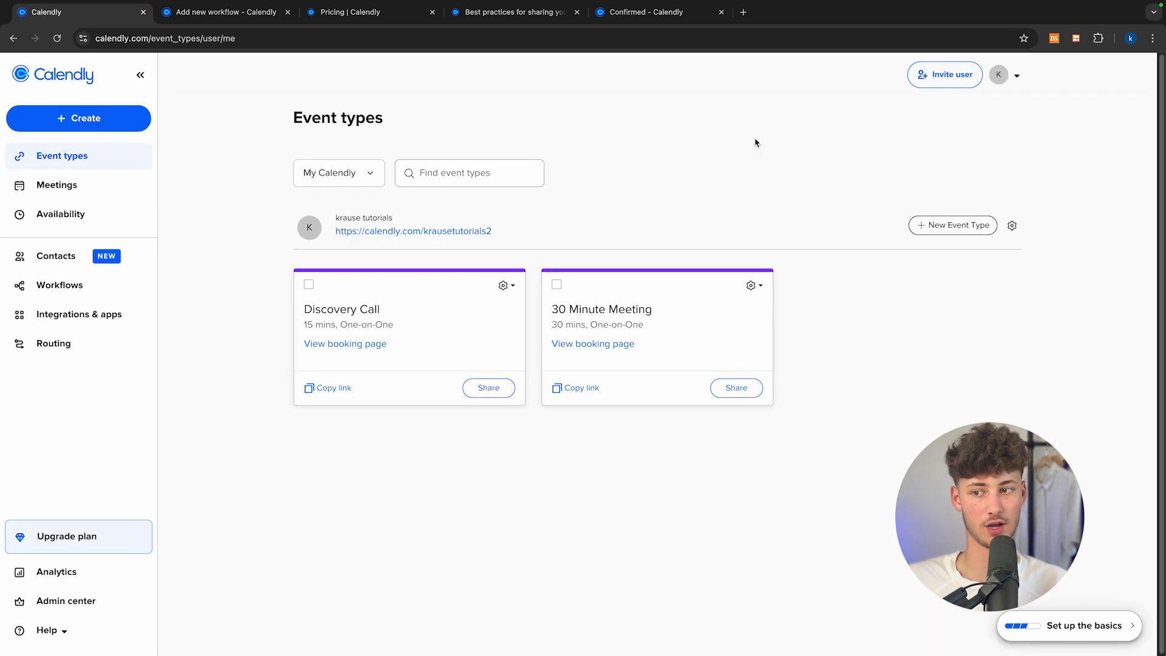
pyautogui.click(63, 187)
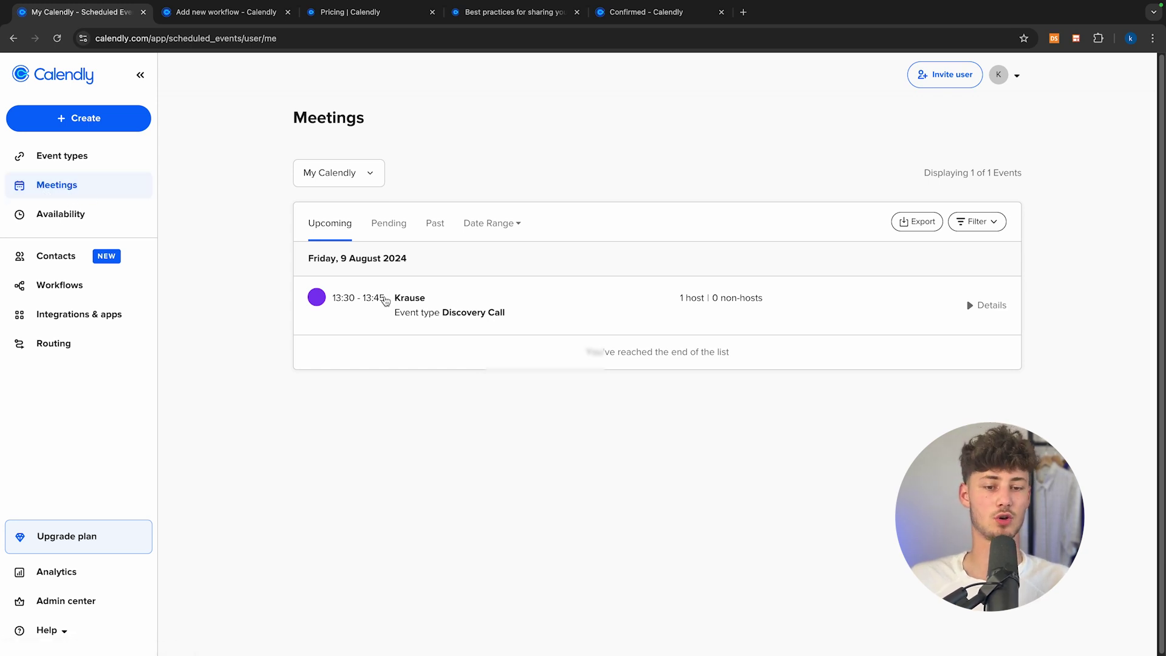
# - Expand the booked Discovery Call's details and review them
pyautogui.click(524, 302)
pyautogui.scroll(-1, 815, 380)
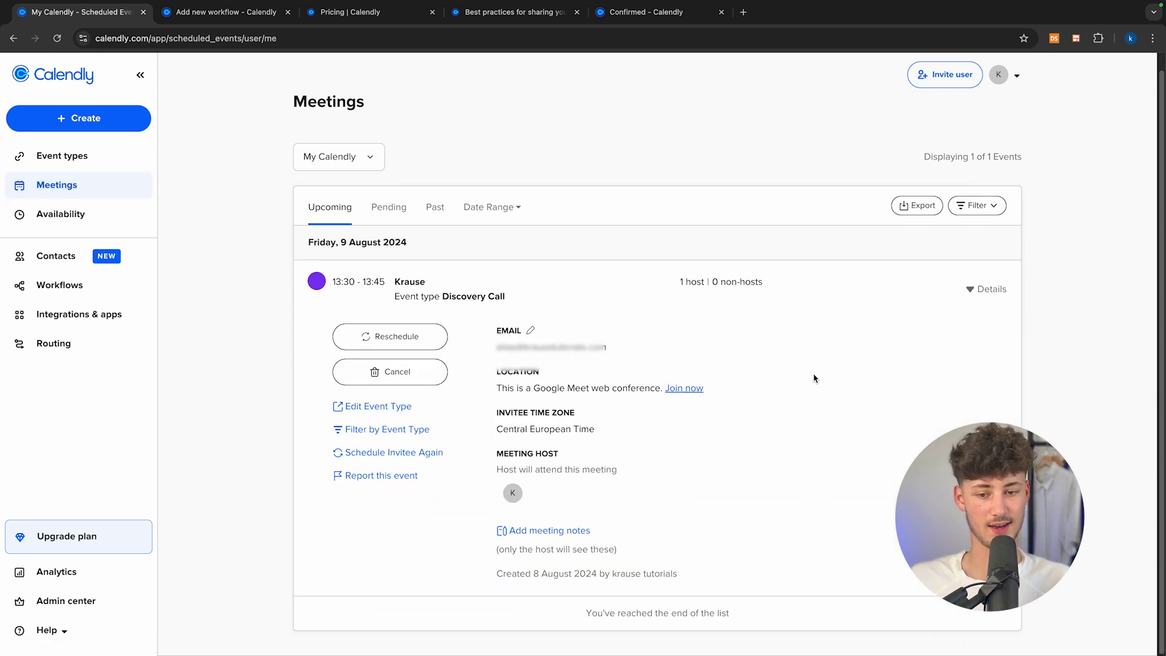
pyautogui.moveTo(492, 340); pyautogui.dragTo(584, 373)
pyautogui.click(543, 414)
pyautogui.doubleClick(532, 453)
pyautogui.click(538, 446)
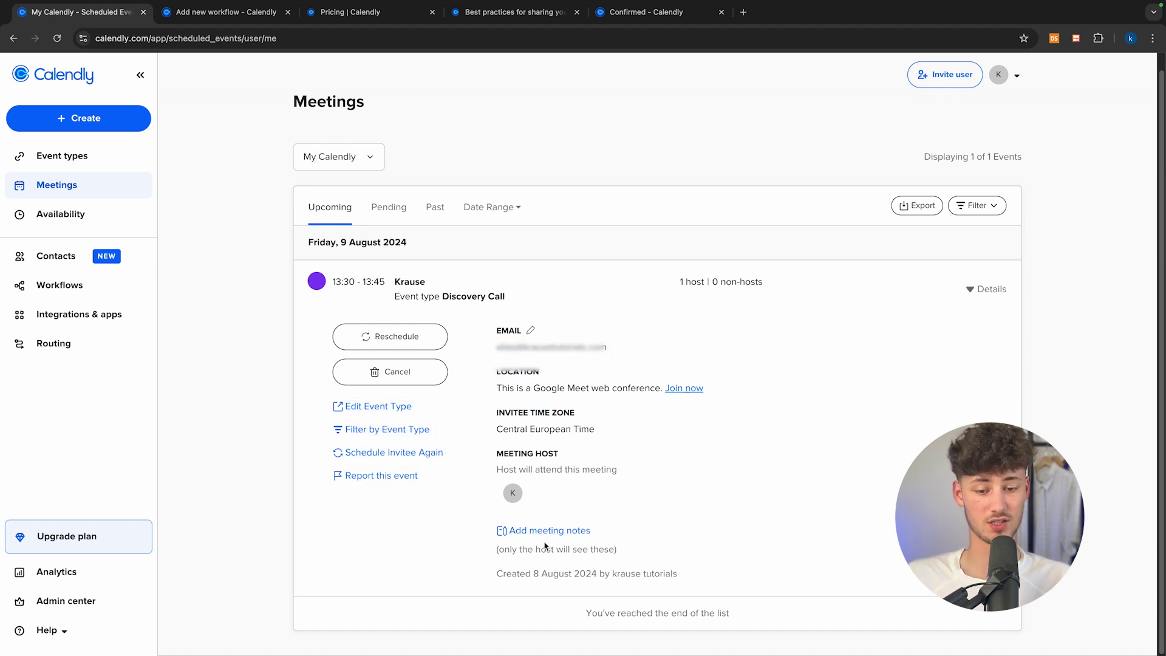
# - Start meeting notes with 'asdasd', then discard them
pyautogui.click(549, 532)
pyautogui.scroll(-3, 632, 486)
pyautogui.click(619, 456)
pyautogui.write('asdasd')
pyautogui.click(561, 546)
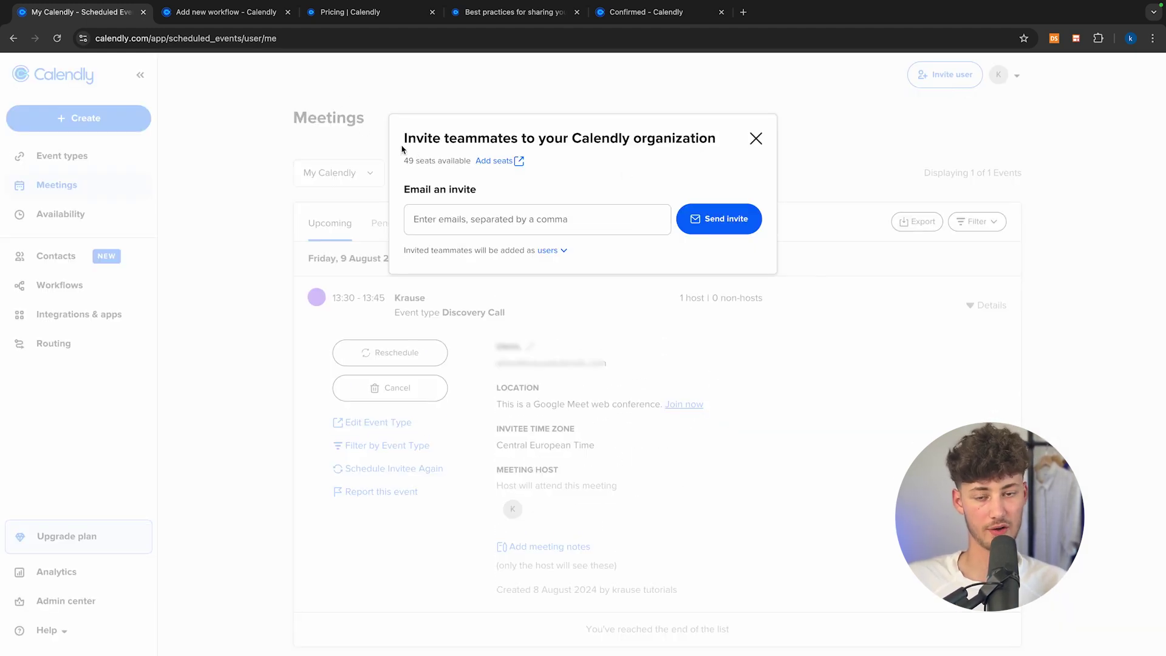
# - Close the invite dialog, check Pending, Past and Date Range views, then open Contacts
pyautogui.moveTo(572, 142); pyautogui.dragTo(755, 138)
pyautogui.click(755, 138)
pyautogui.scroll(-1, 687, 215)
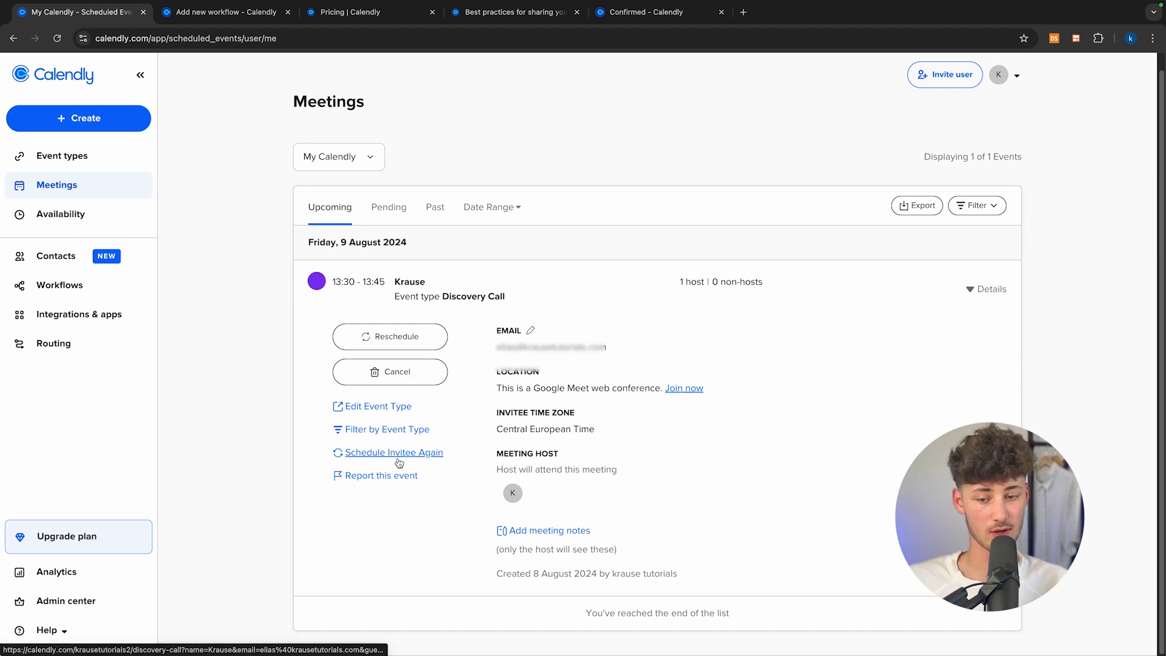
pyautogui.click(388, 207)
pyautogui.click(434, 222)
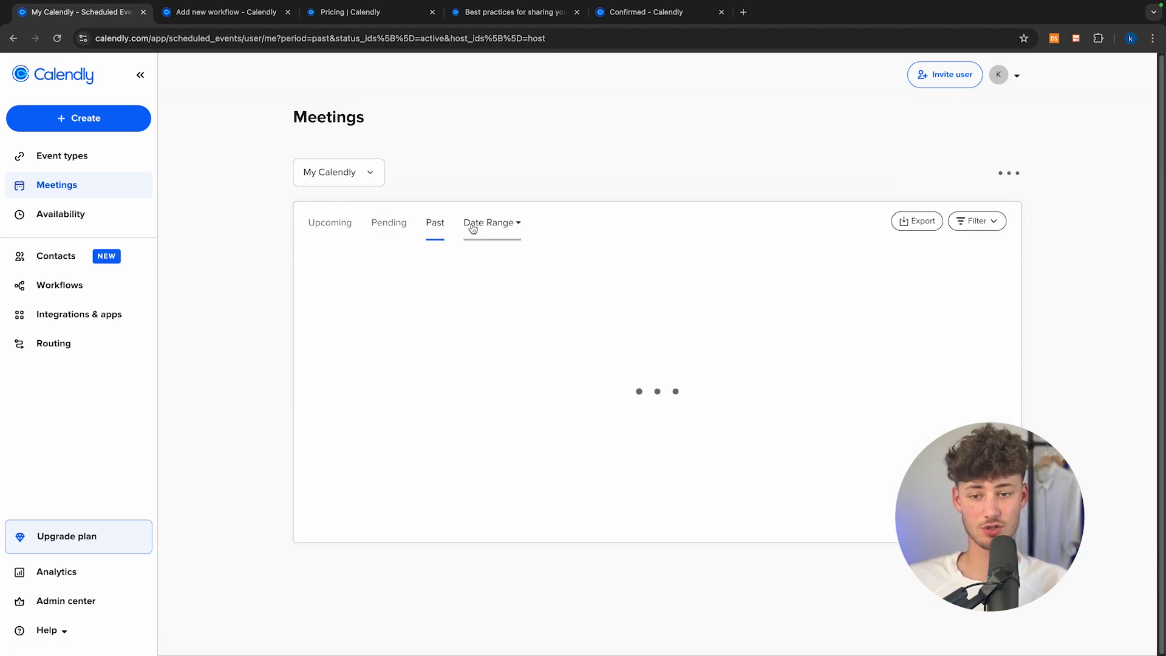
pyautogui.click(474, 226)
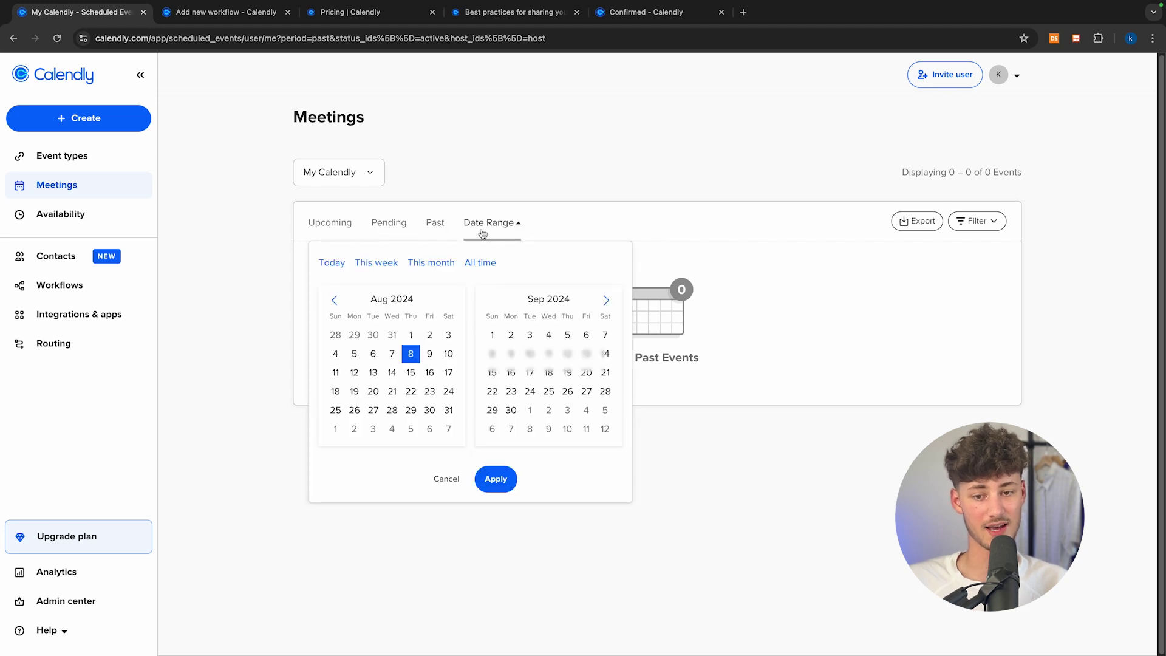
pyautogui.click(349, 234)
pyautogui.click(138, 257)
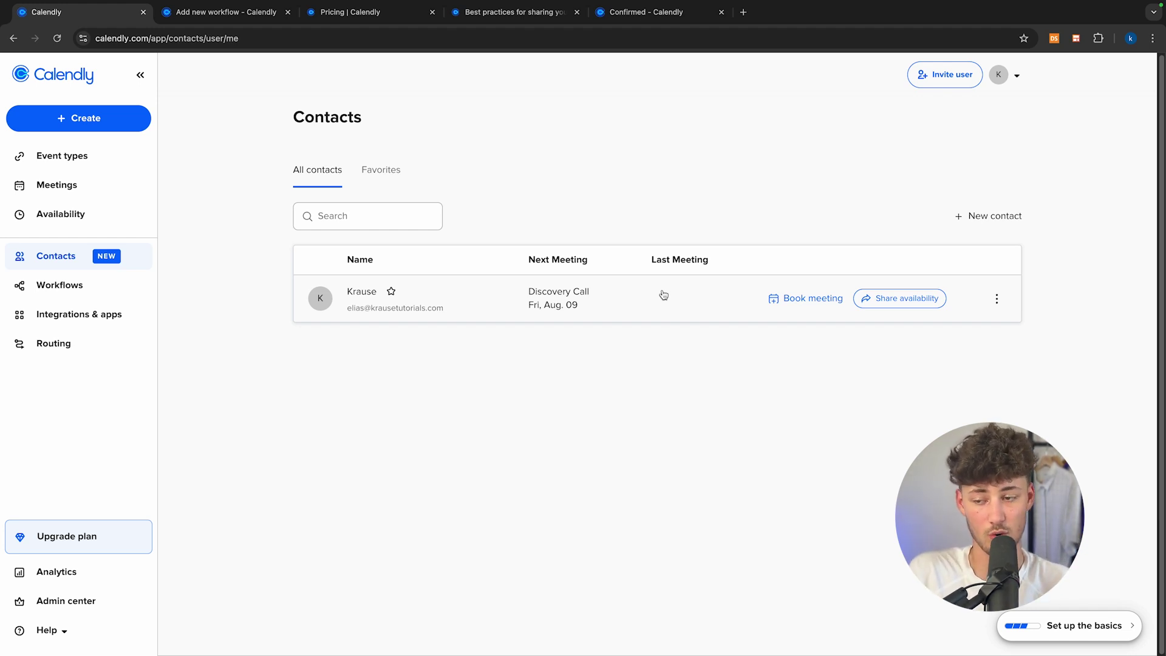
# - Visit the Workflows and Integrations & apps pages, ending on the Routing page
pyautogui.click(91, 291)
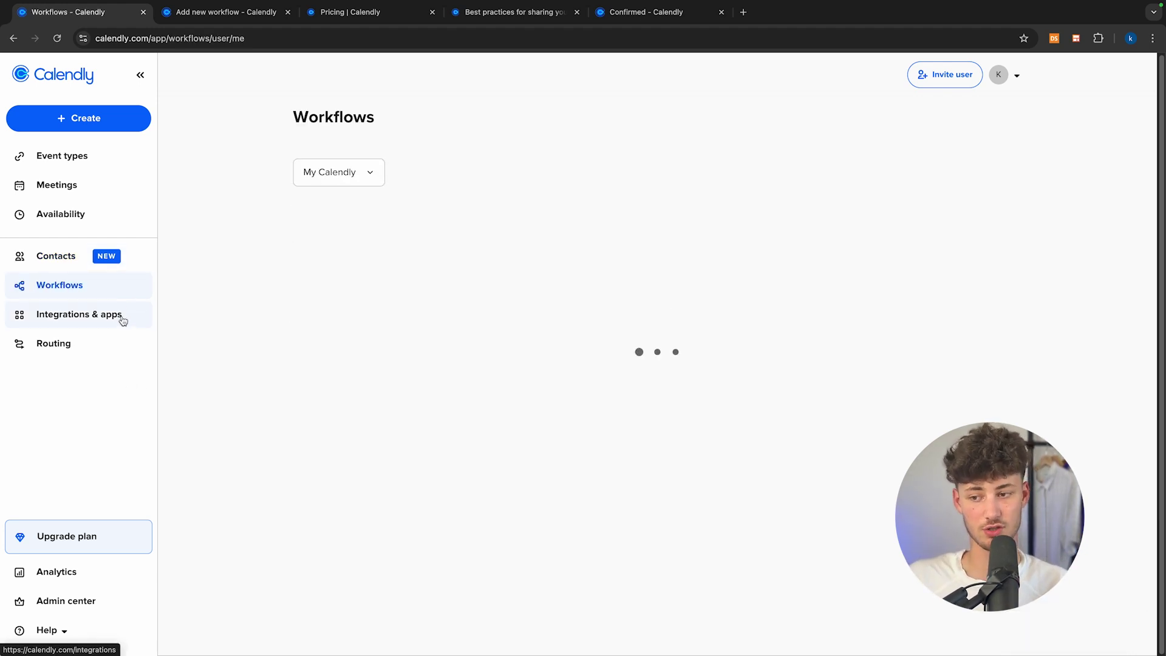
pyautogui.click(109, 318)
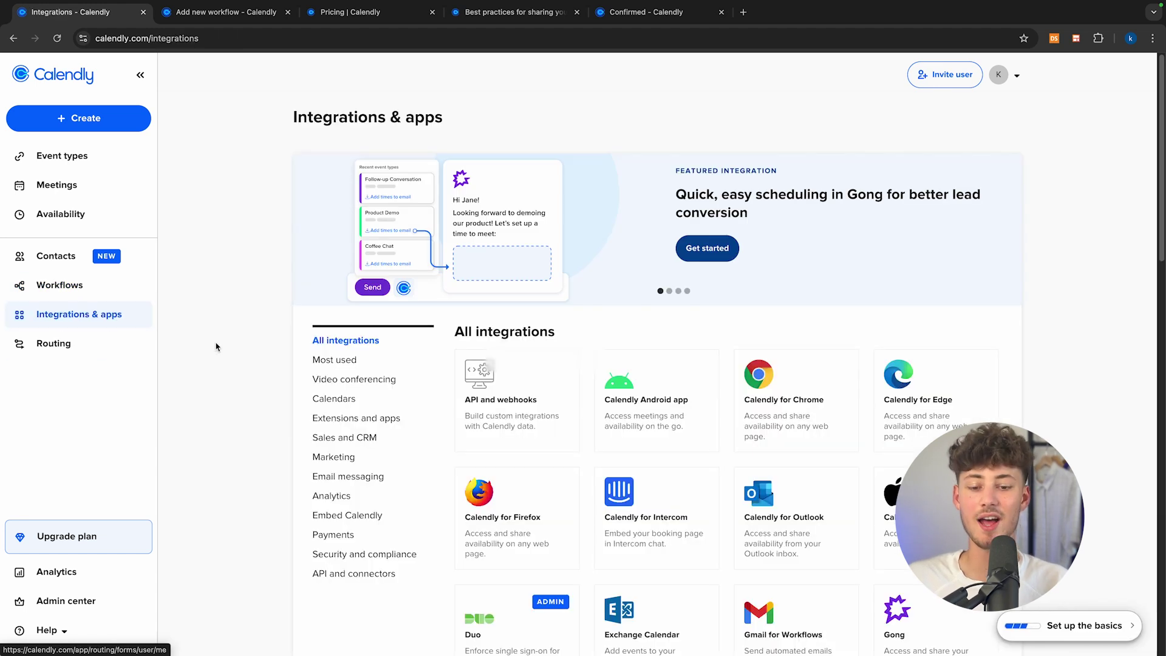
pyautogui.click(53, 342)
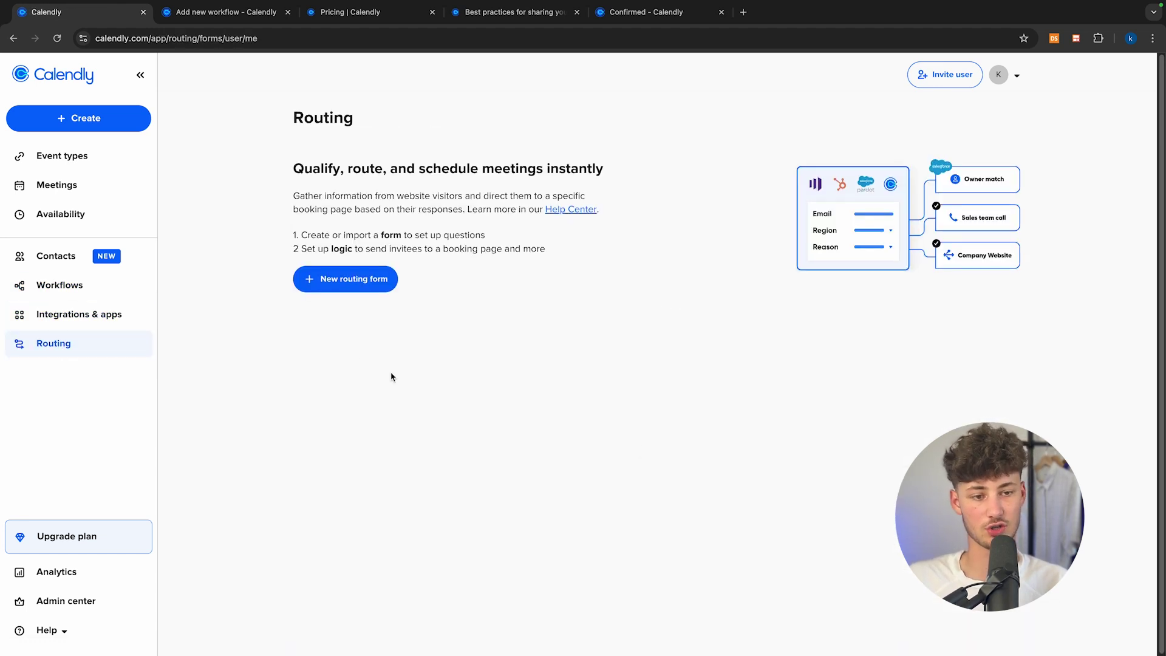